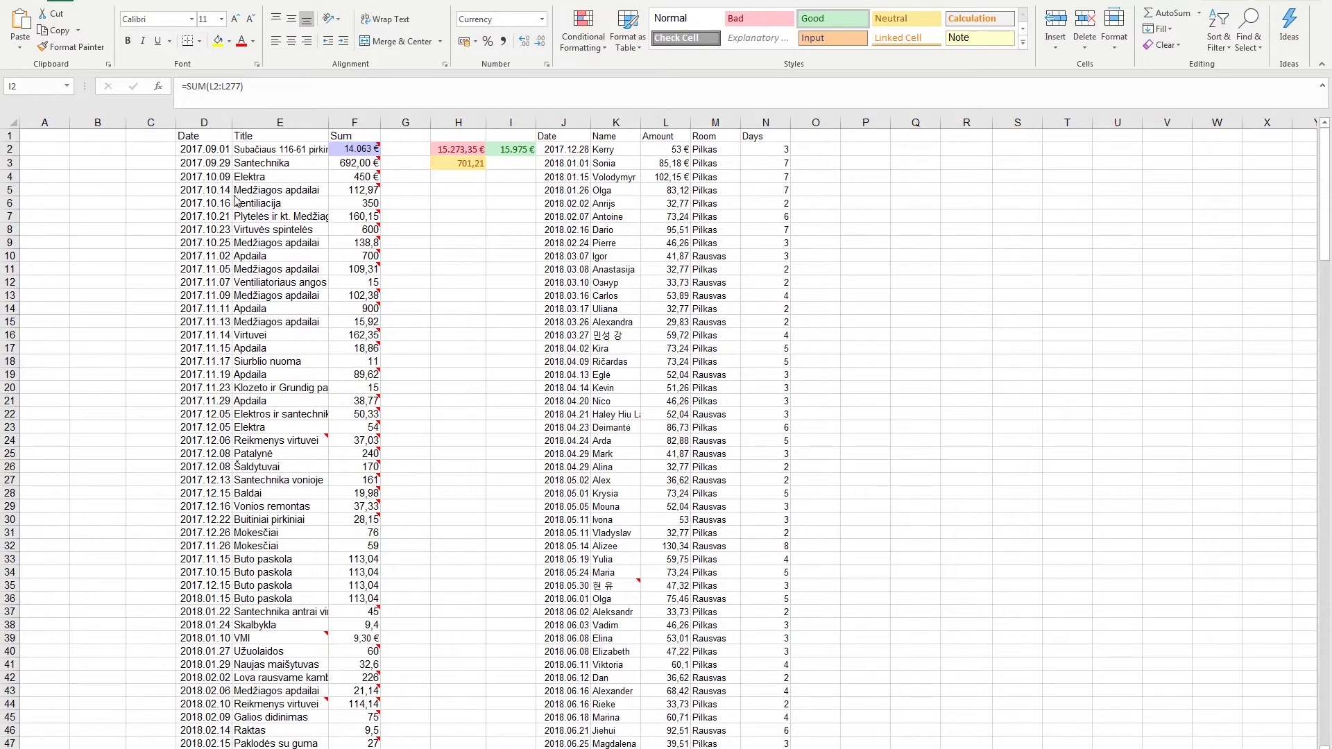
Check the expense entry in D4 and the revenue entry in J8 on the current sheet.
{"action": "left_click", "coordinate": [211, 177]}
{"action": "scroll", "coordinate": [210, 180], "scroll_direction": "down", "scroll_amount": 4}
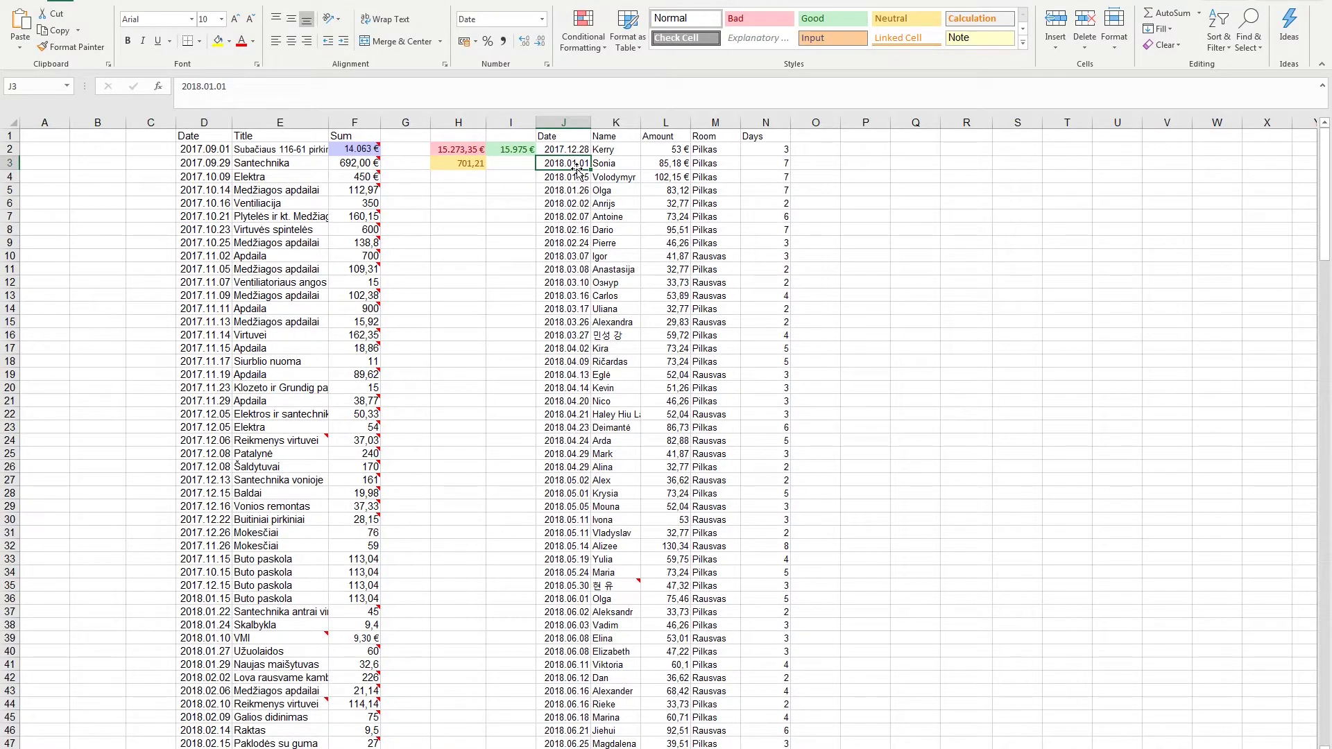
{"action": "left_click", "coordinate": [562, 228]}
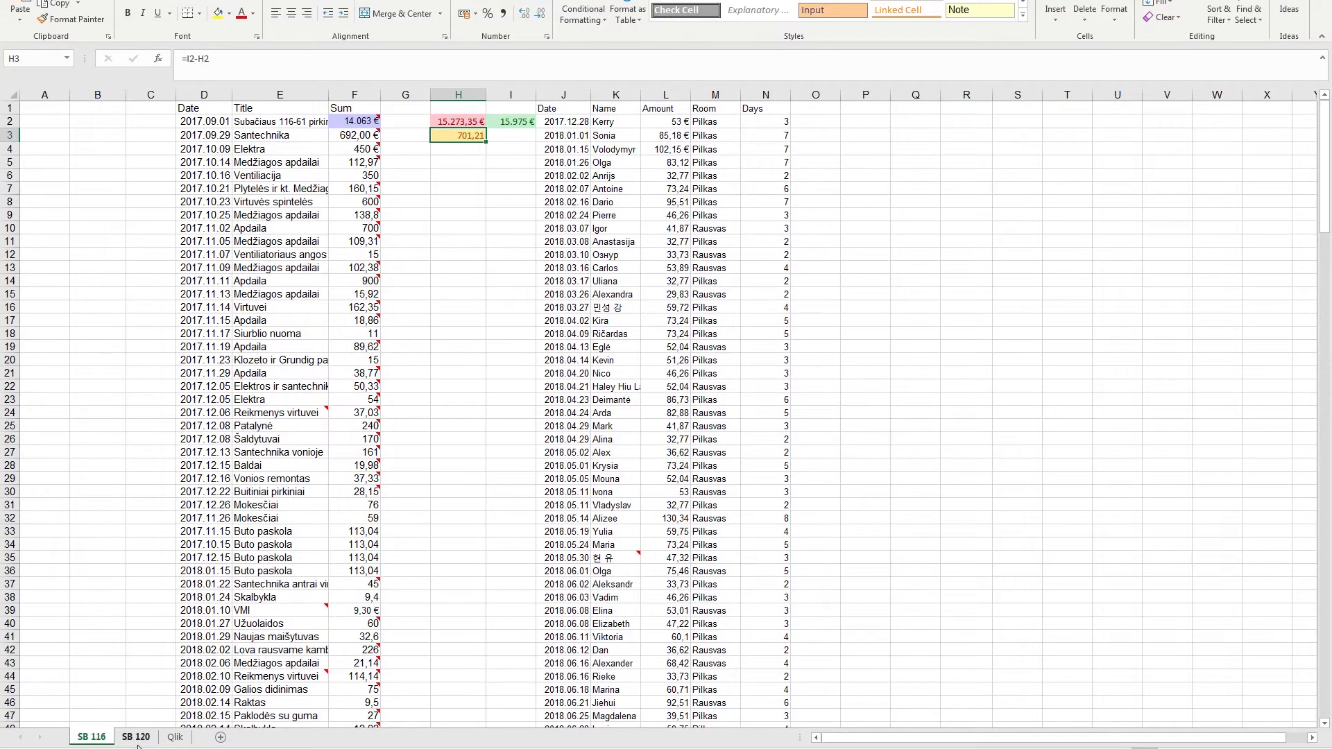
On SB 120, inspect B10 and mark the expense table A:C and the revenue table F:J.
{"action": "left_click", "coordinate": [136, 738]}
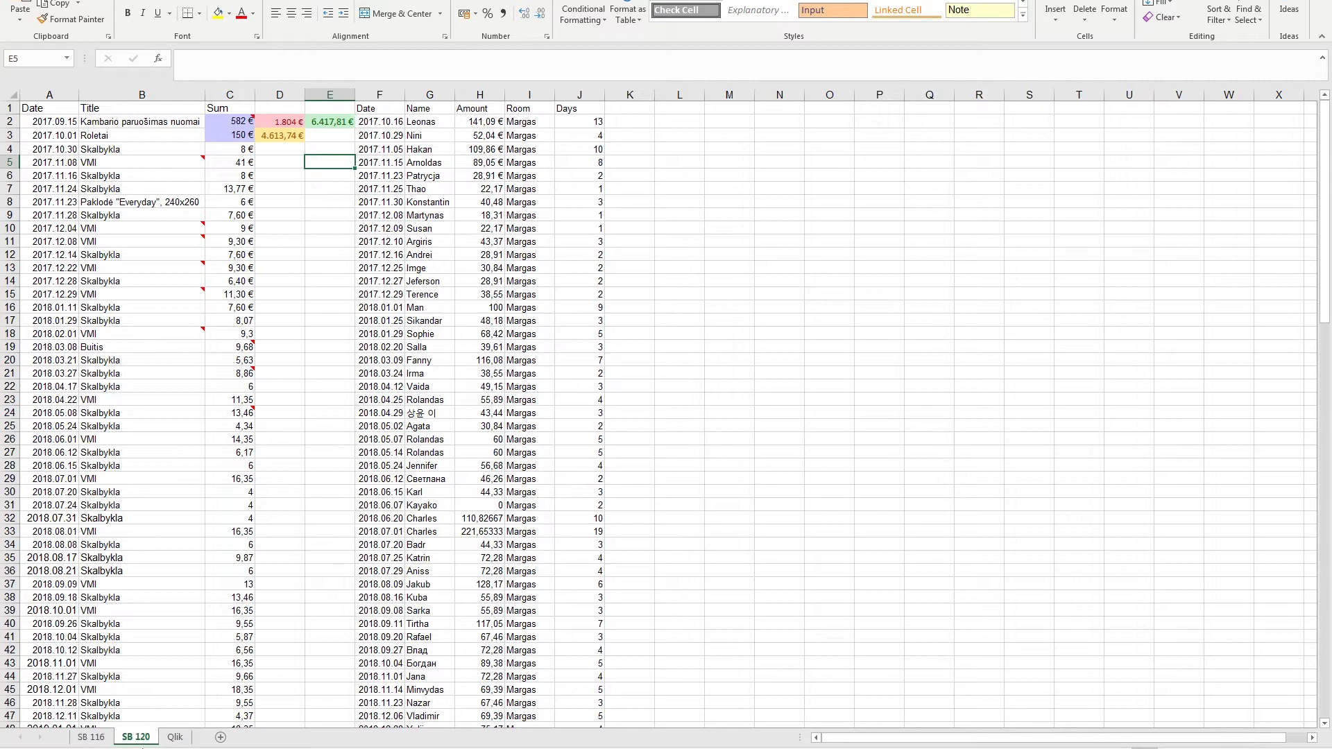
{"action": "left_click", "coordinate": [128, 226]}
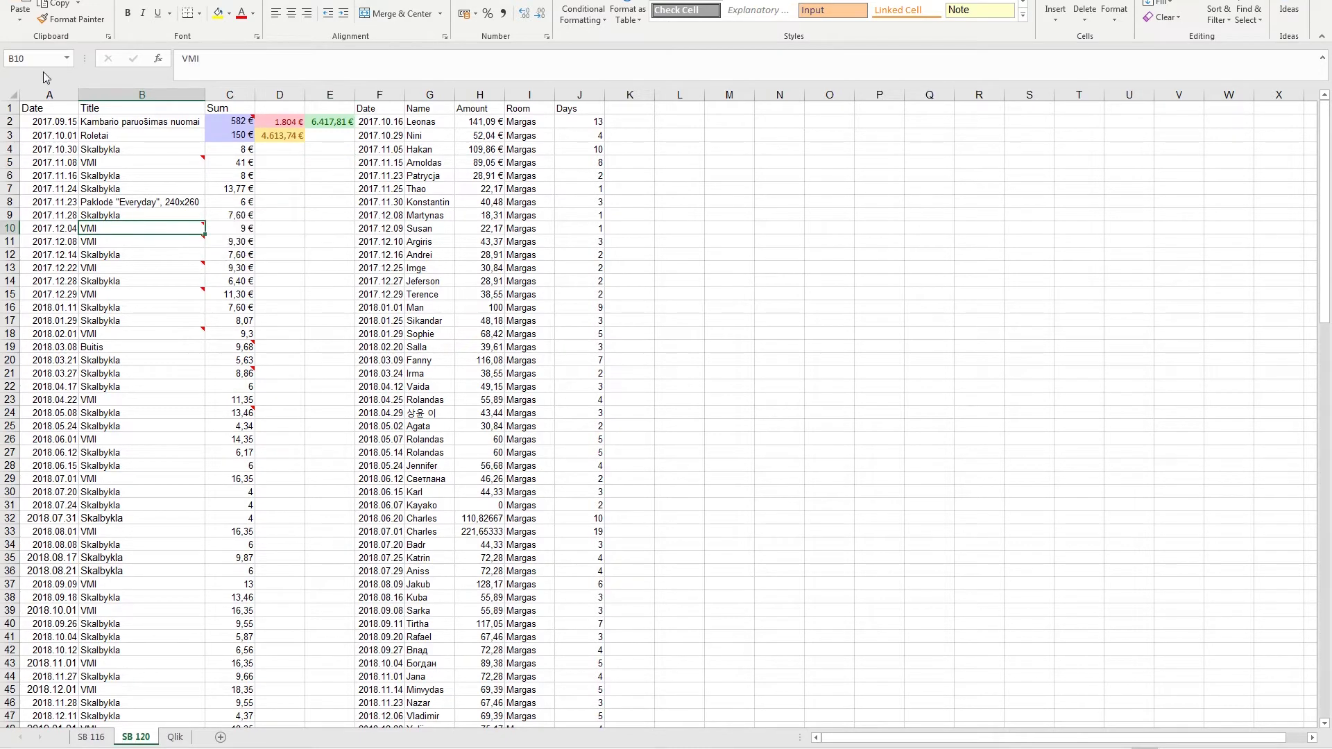
{"action": "mouse_move", "coordinate": [47, 107]}
{"action": "left_mouse_down"}
{"action": "mouse_move", "coordinate": [250, 280]}
{"action": "mouse_move", "coordinate": [206, 476]}
{"action": "mouse_move", "coordinate": [219, 527]}
{"action": "left_mouse_up"}
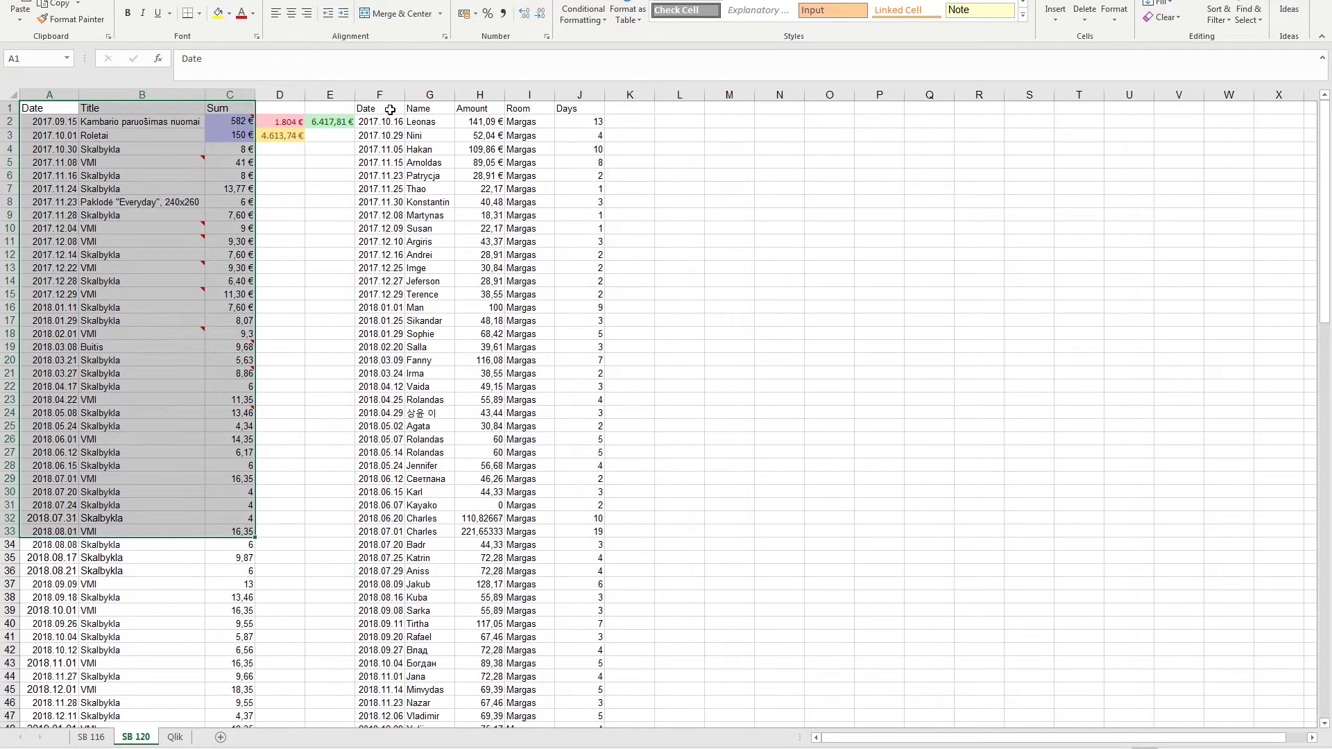
{"action": "left_click_drag", "start_coordinate": [391, 110], "coordinate": [602, 598]}
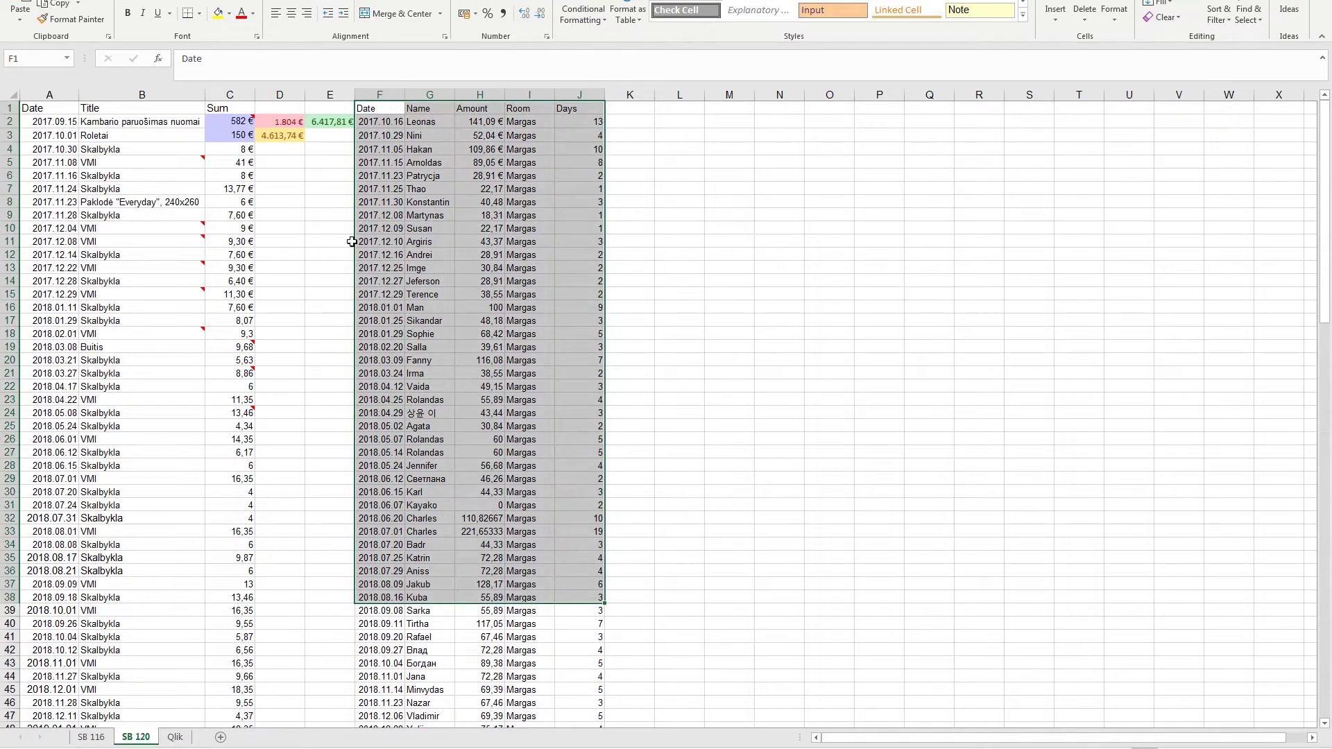
{"action": "left_click", "coordinate": [337, 192]}
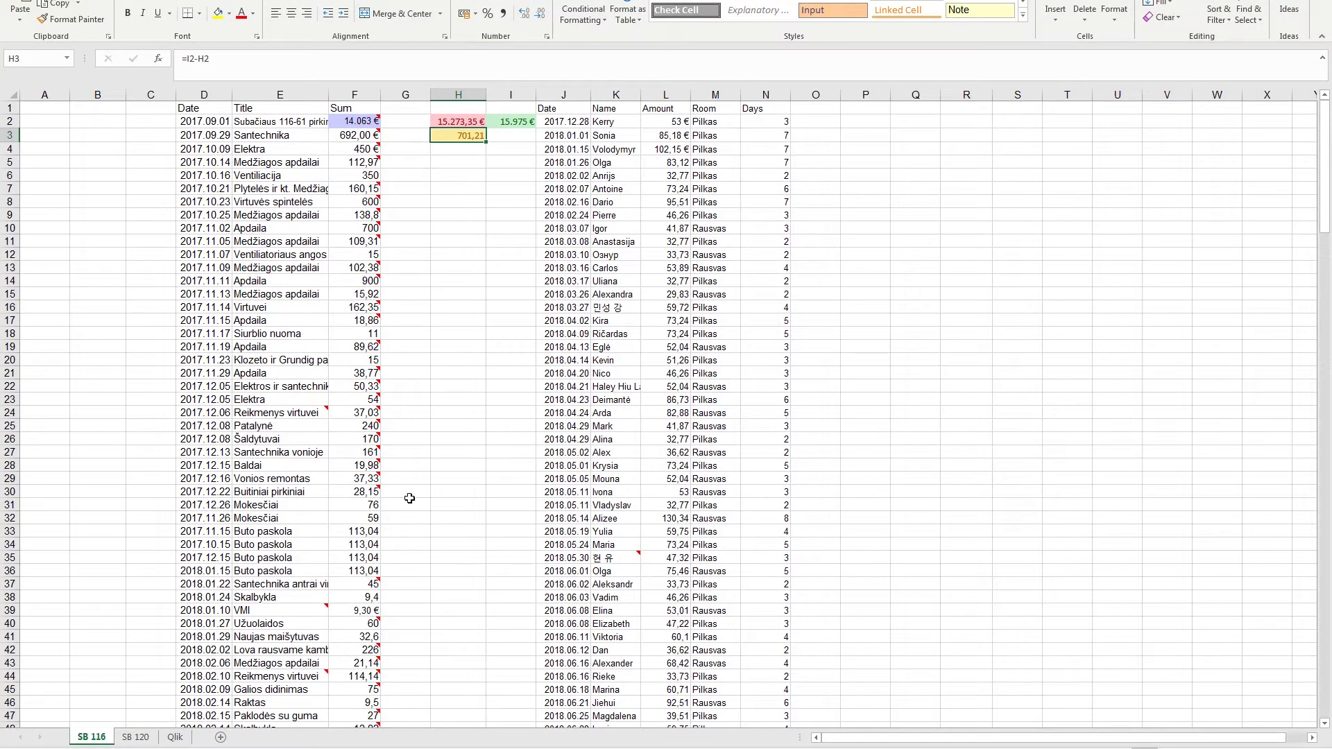
{"action": "left_click", "coordinate": [126, 738]}
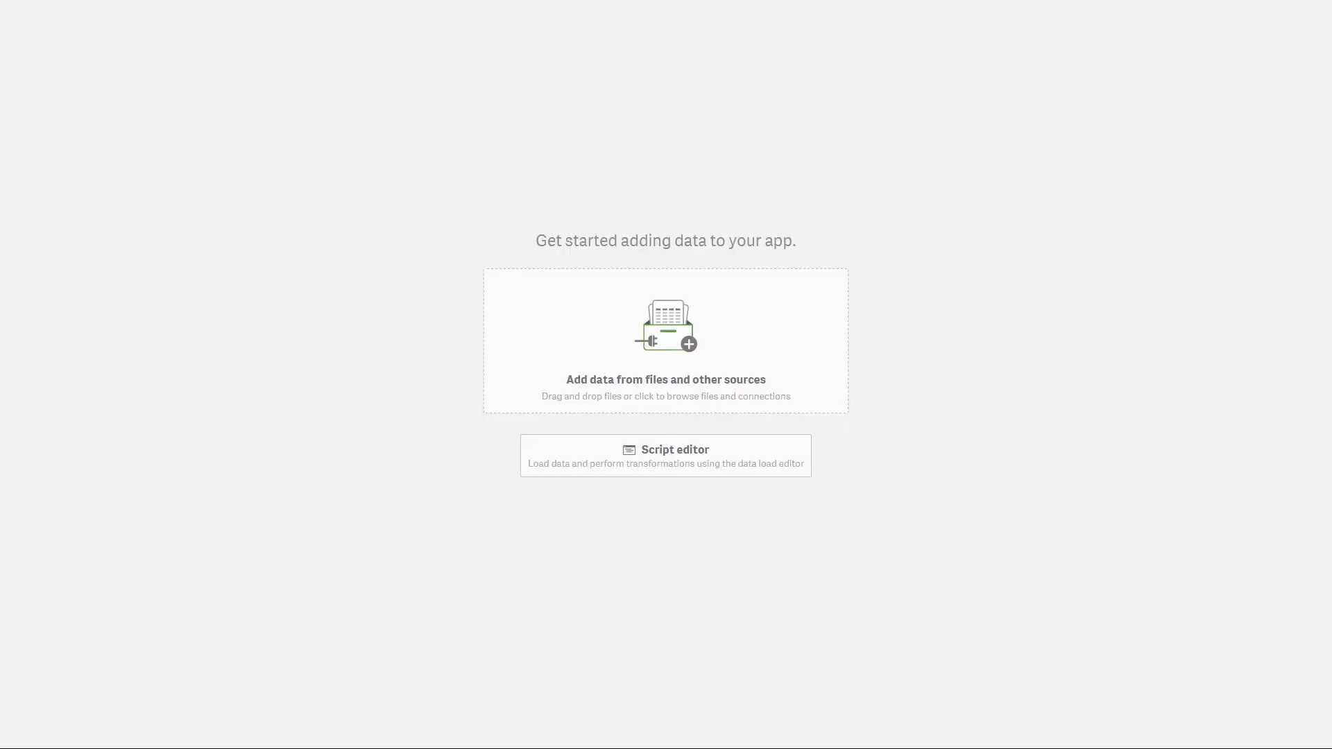
Load AirBnB.xlsx sheets SB 116 and SB 120 into Qlik, excluding the empty F4, F5, K and L columns.
{"action": "left_click_drag", "start_coordinate": [620, 291], "coordinate": [626, 327]}
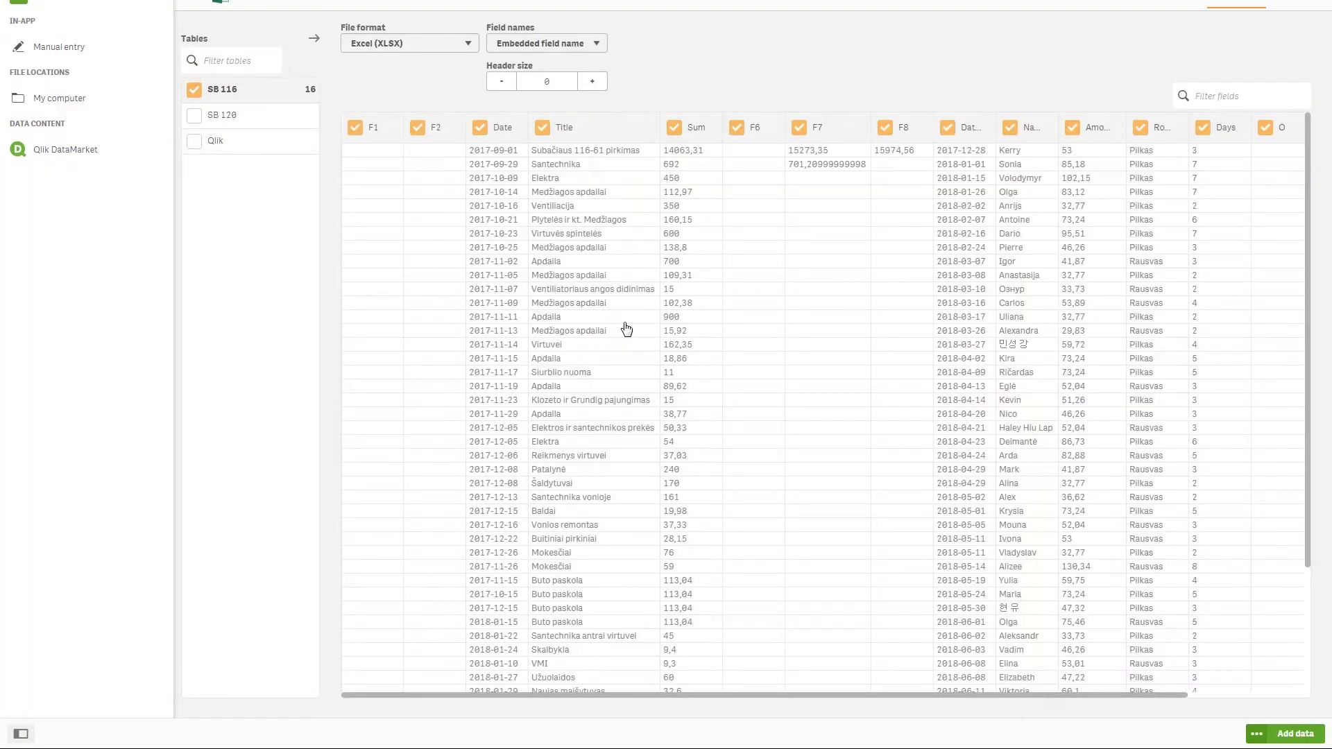
{"action": "left_click", "coordinate": [205, 115]}
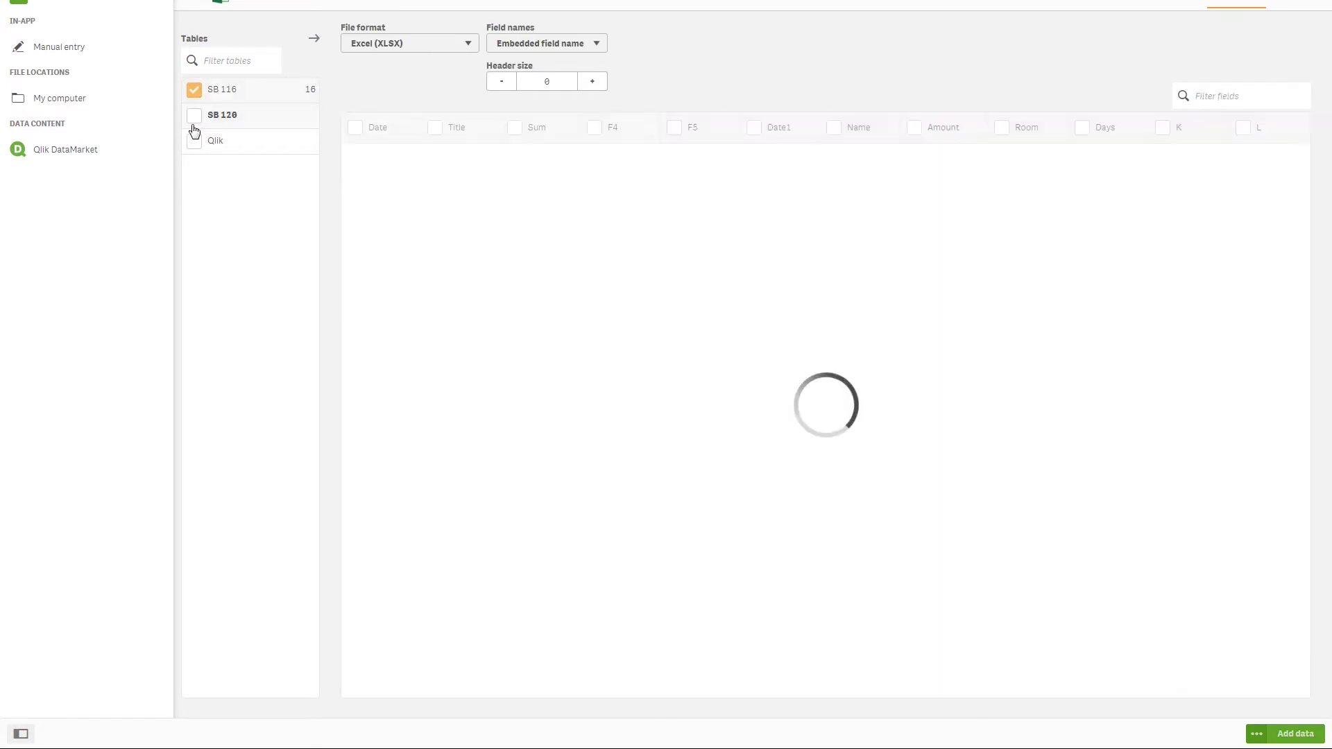
{"action": "left_click", "coordinate": [194, 116]}
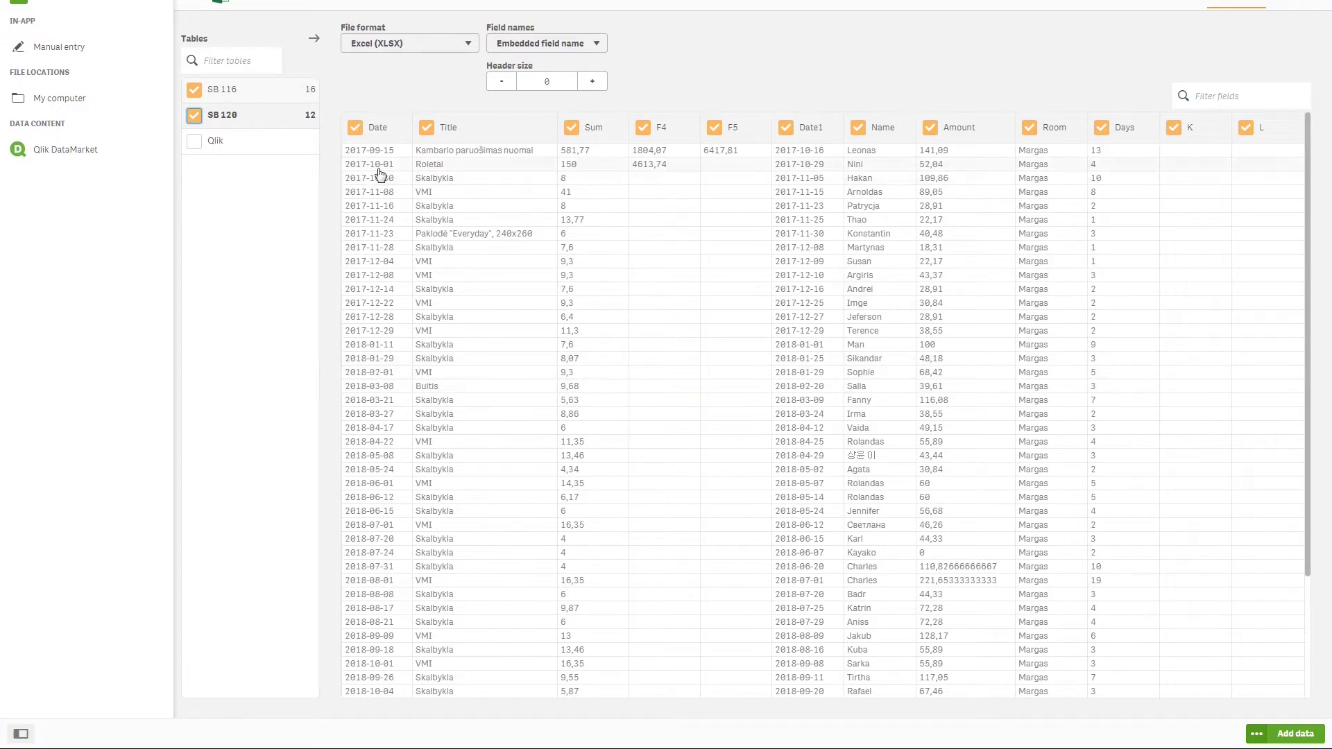
{"action": "left_click", "coordinate": [644, 129]}
{"action": "left_click", "coordinate": [714, 129]}
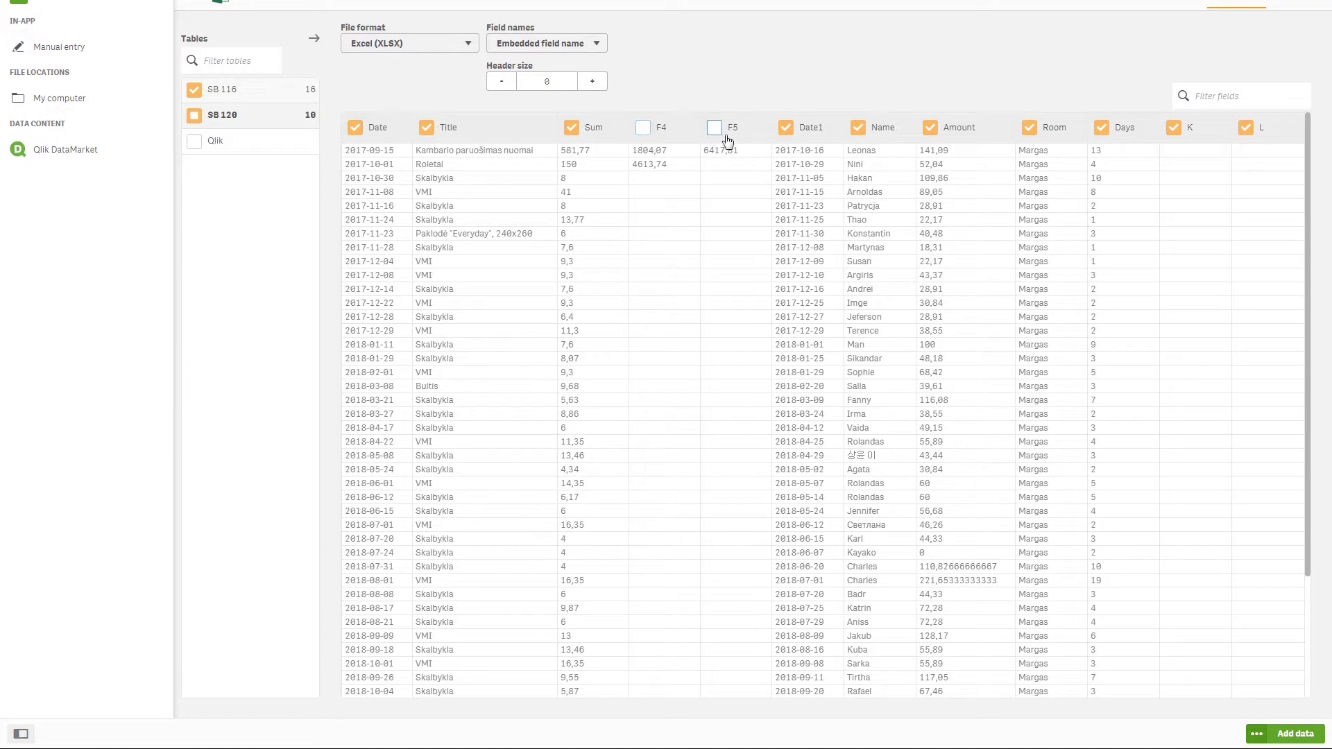
{"action": "left_click", "coordinate": [1247, 129]}
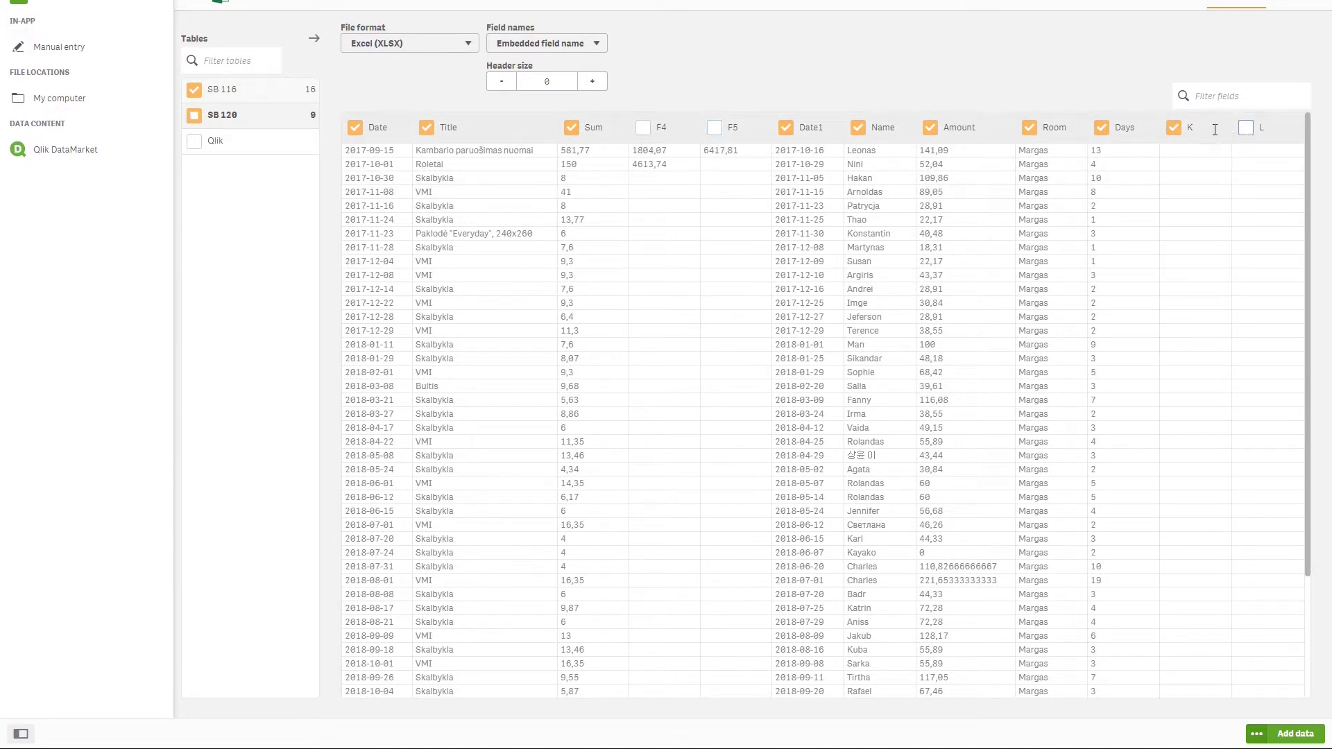
{"action": "left_click", "coordinate": [1173, 129]}
{"action": "left_click", "coordinate": [229, 98]}
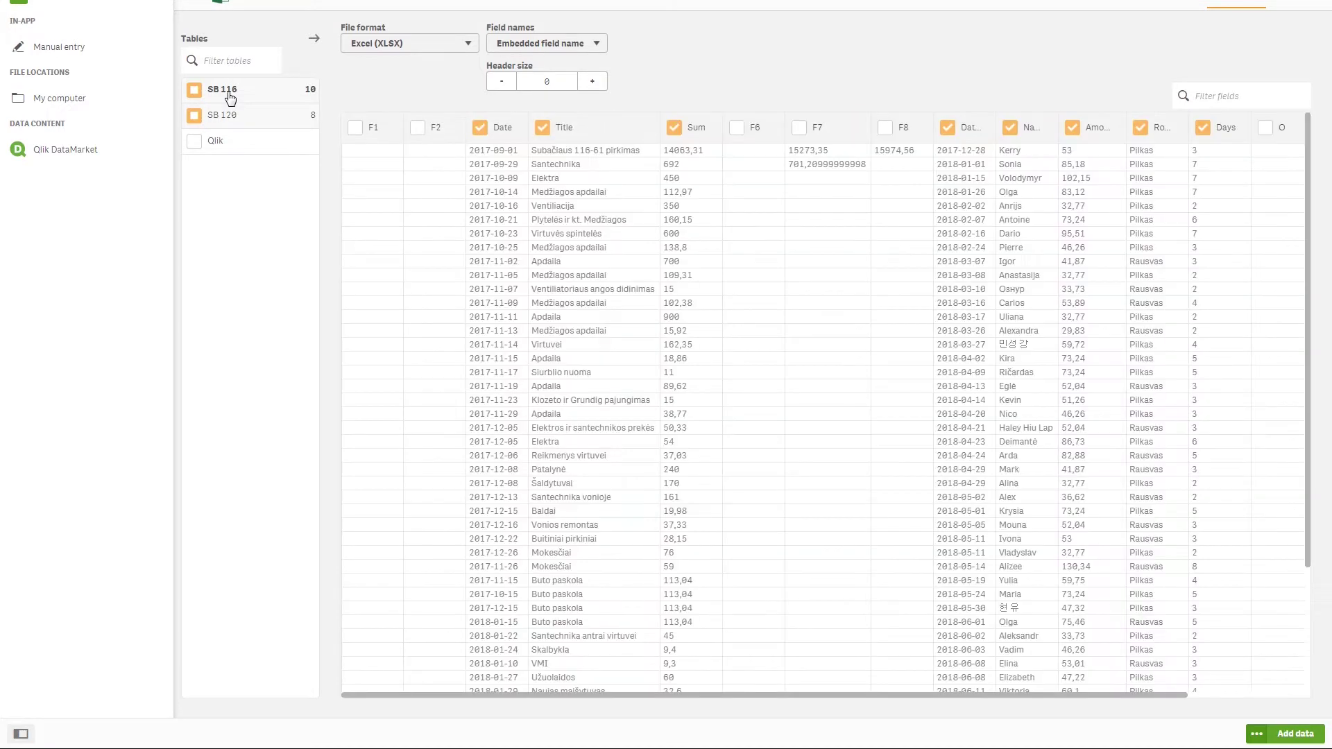
{"action": "left_click", "coordinate": [1296, 734]}
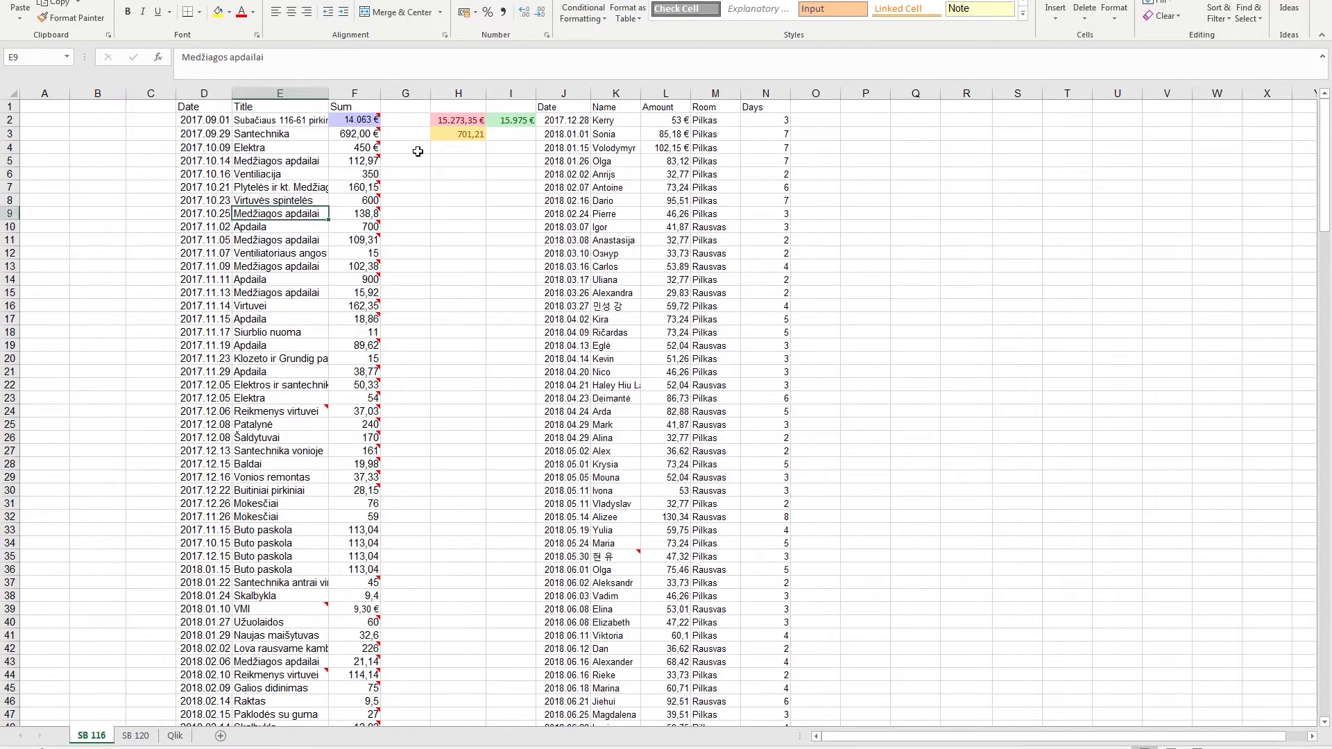
Compare SB 116's expense dates in D2 and D3 with its revenue date in J2, scrolling through the sheet.
{"action": "left_click", "coordinate": [571, 123]}
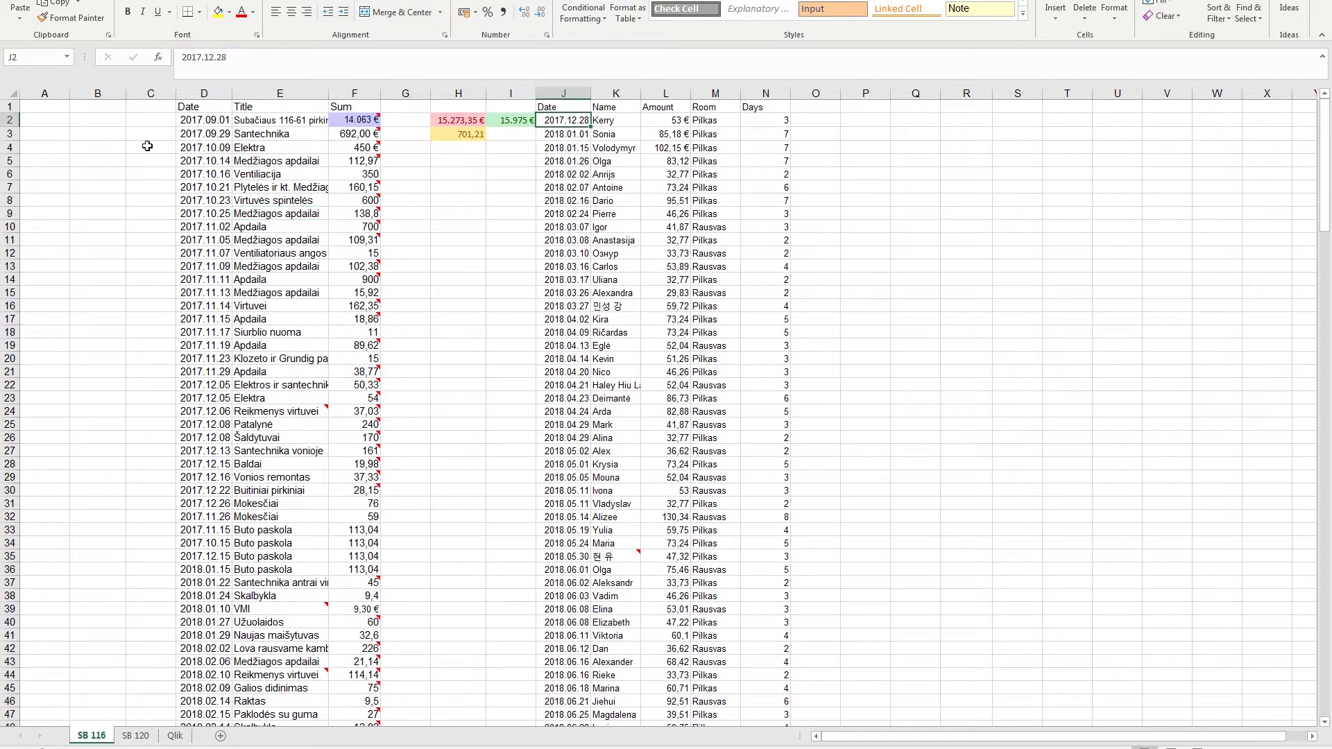
{"action": "left_click", "coordinate": [219, 132]}
{"action": "left_click", "coordinate": [206, 120]}
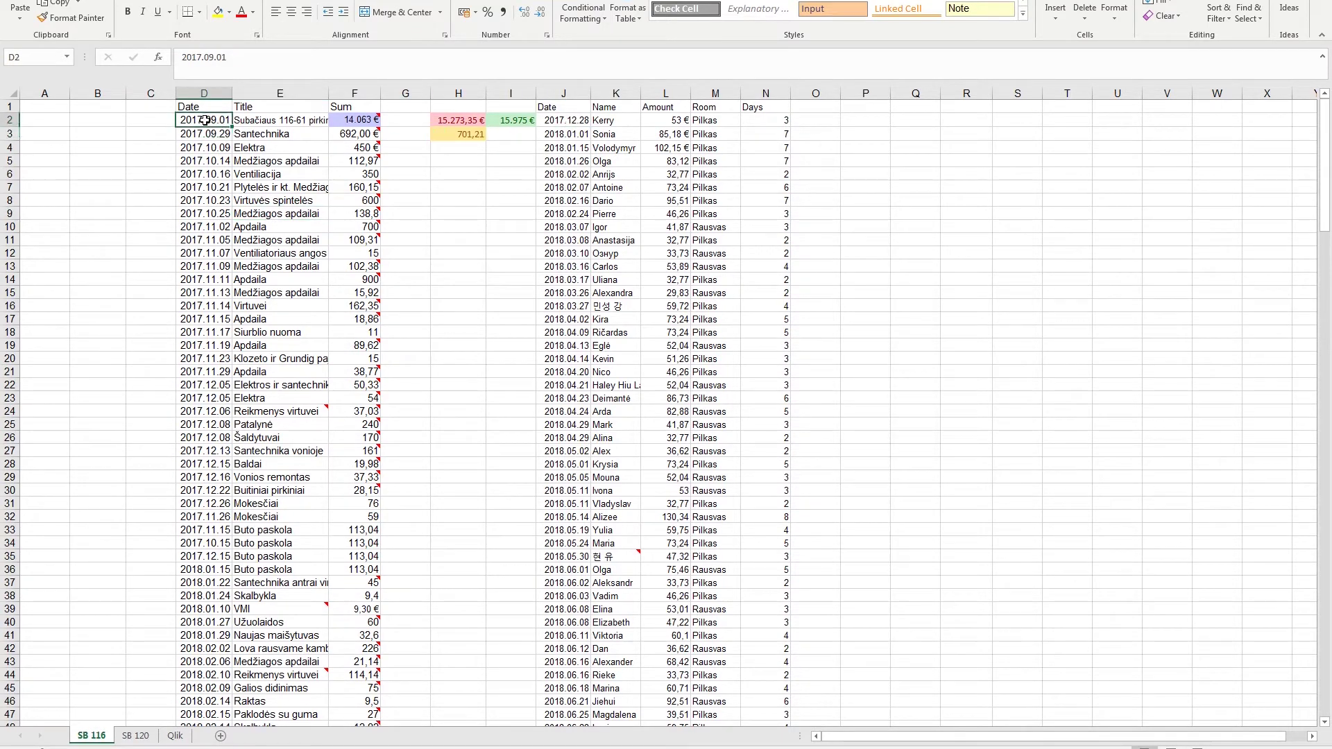
{"action": "left_click", "coordinate": [566, 123]}
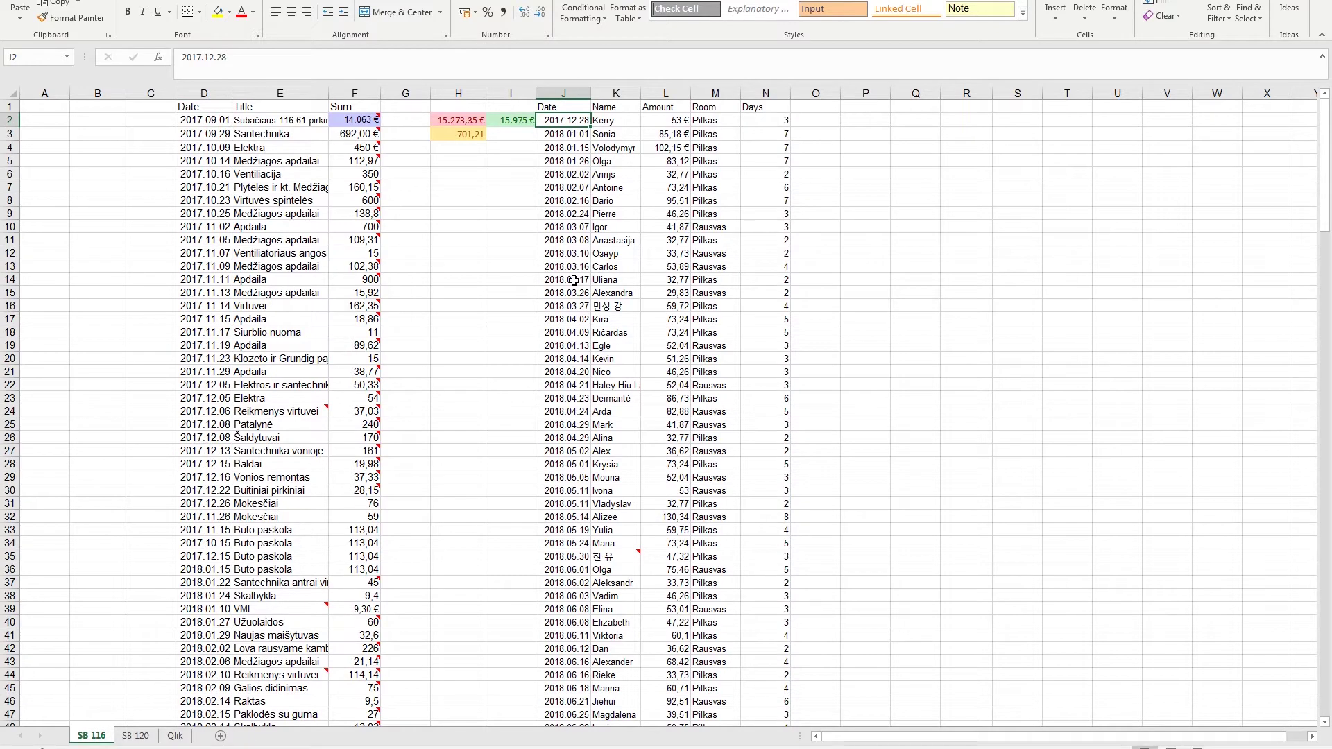
{"action": "scroll", "coordinate": [566, 283], "scroll_direction": "down", "scroll_amount": 20}
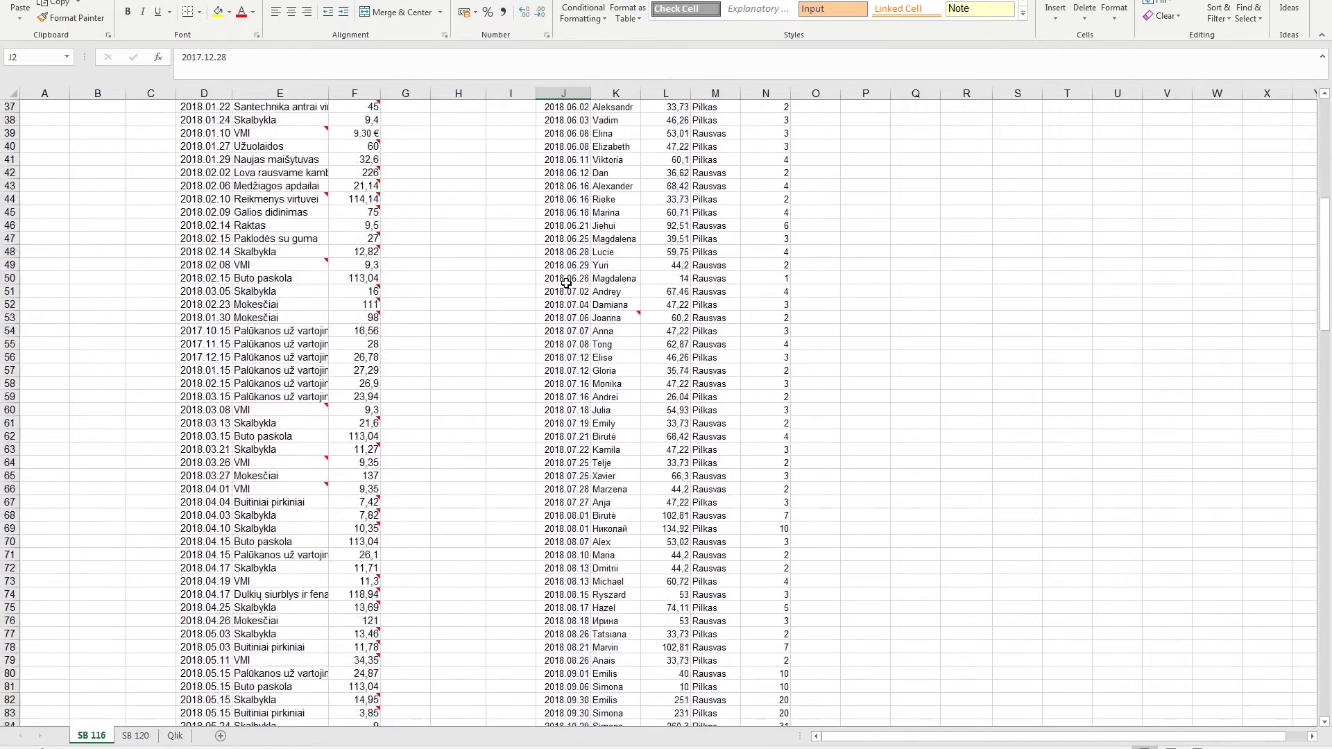
{"action": "scroll", "coordinate": [566, 283], "scroll_direction": "down", "scroll_amount": 15}
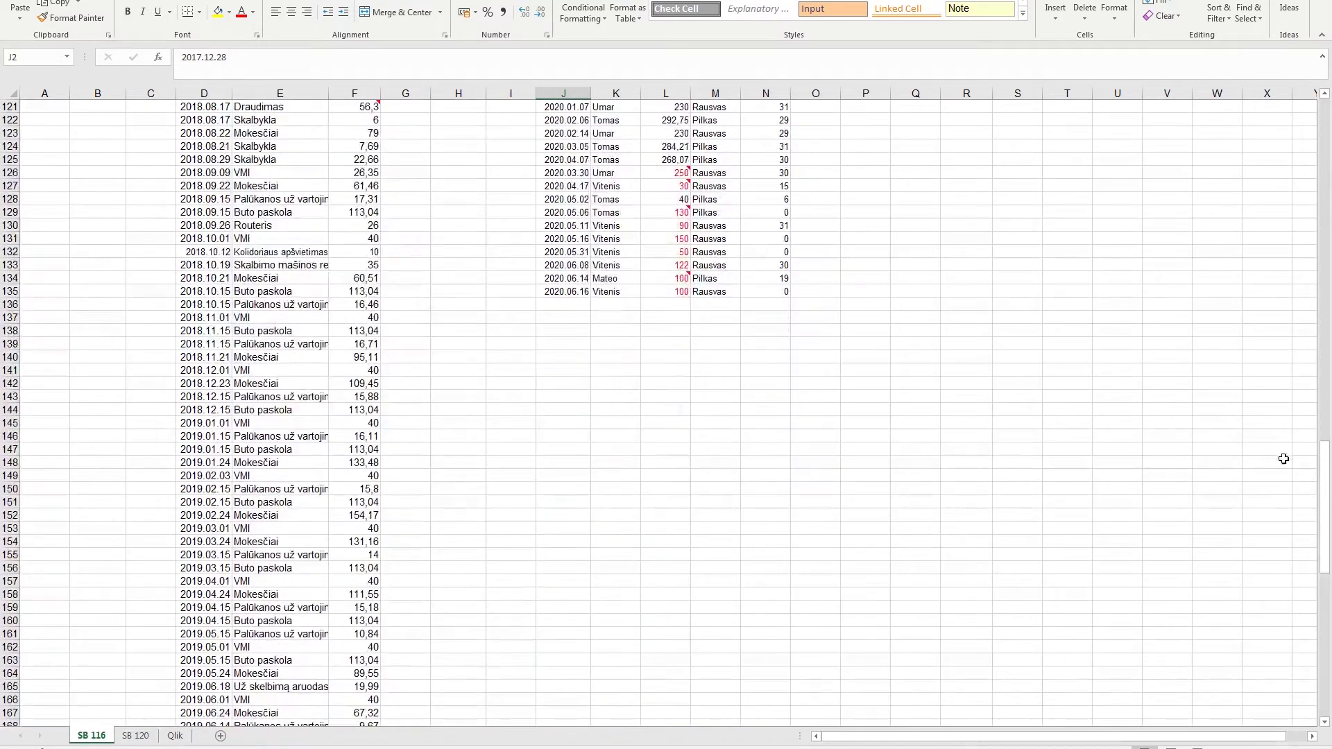
{"action": "left_click_drag", "start_coordinate": [1325, 489], "coordinate": [1288, 73]}
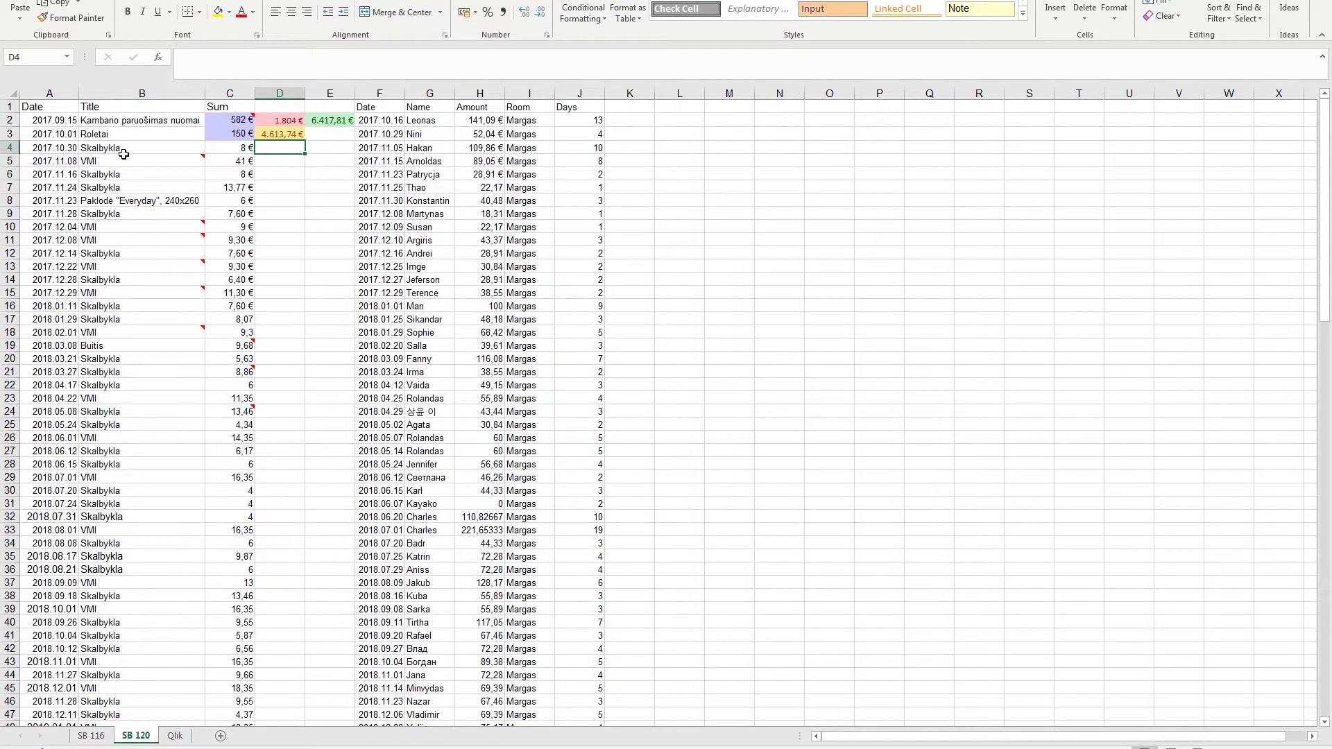
Check the SB 120 dates in A3, F6, A8 and F10.
{"action": "left_click", "coordinate": [46, 133]}
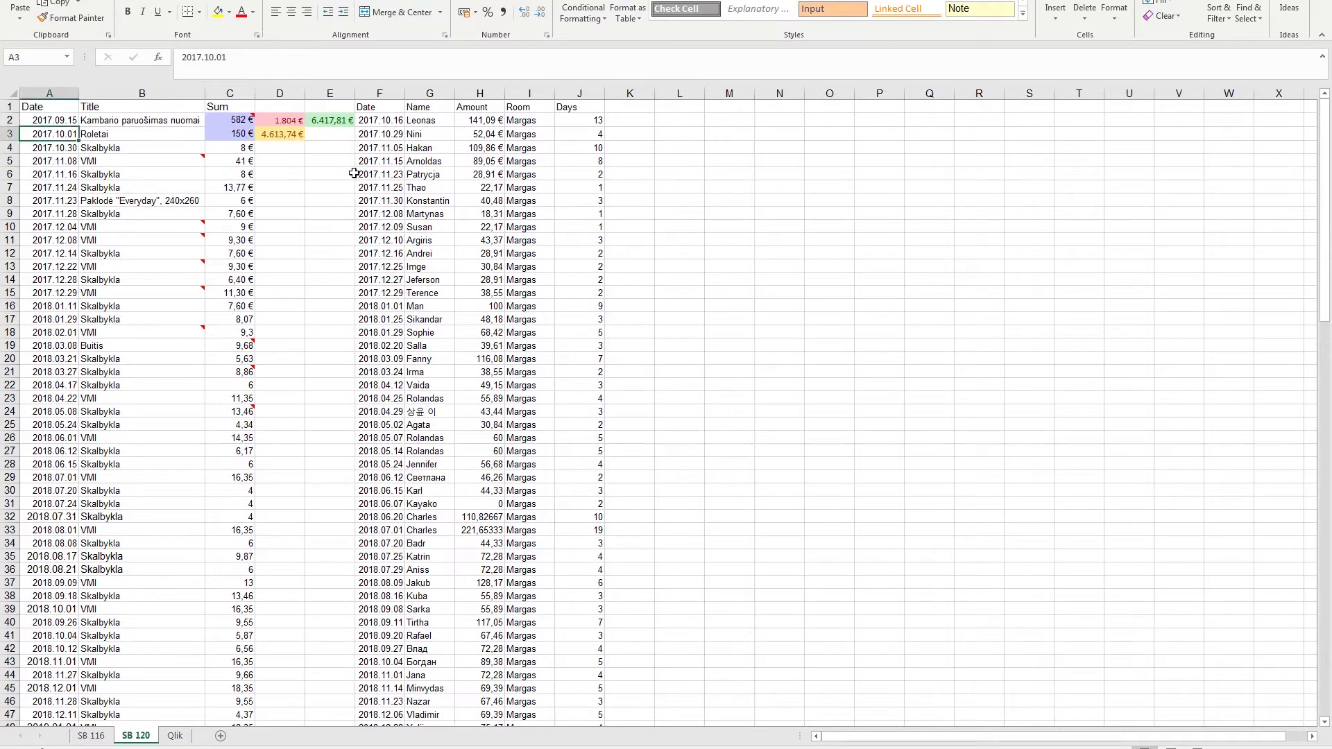
{"action": "left_click", "coordinate": [378, 173]}
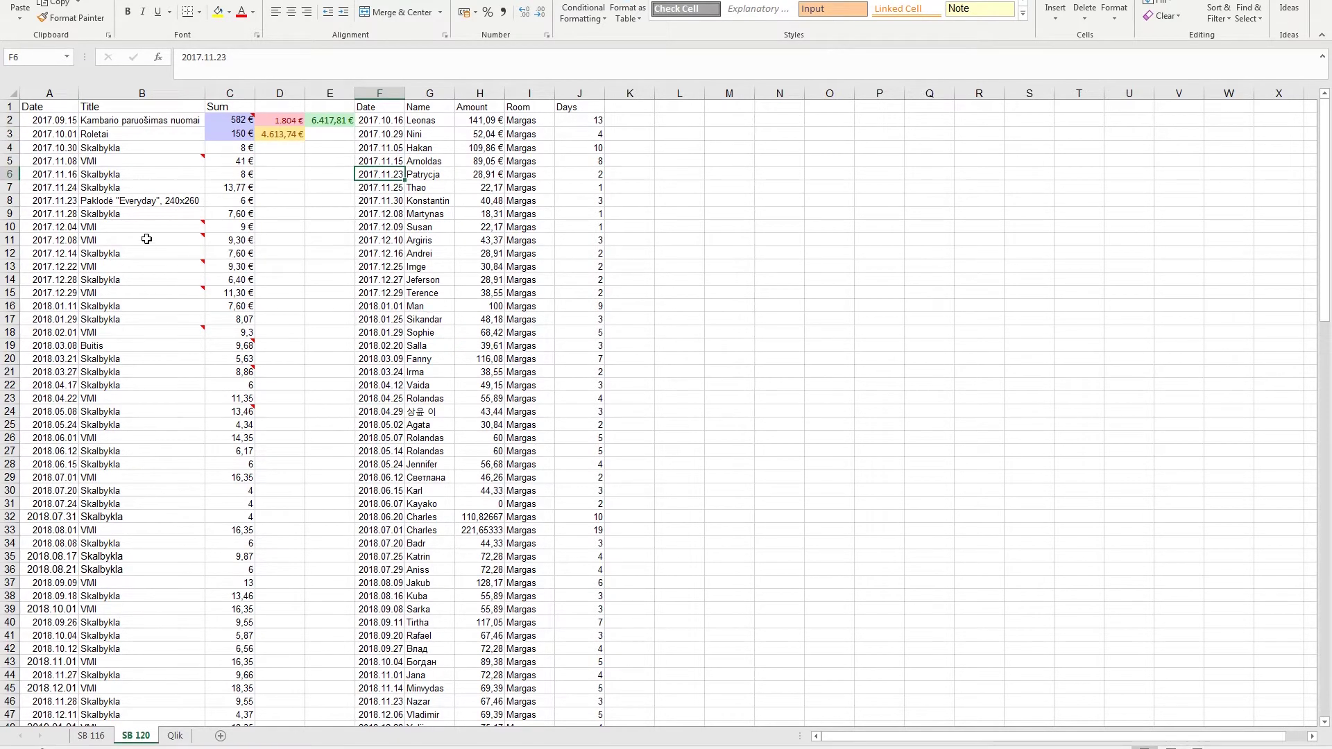
{"action": "left_click", "coordinate": [70, 201]}
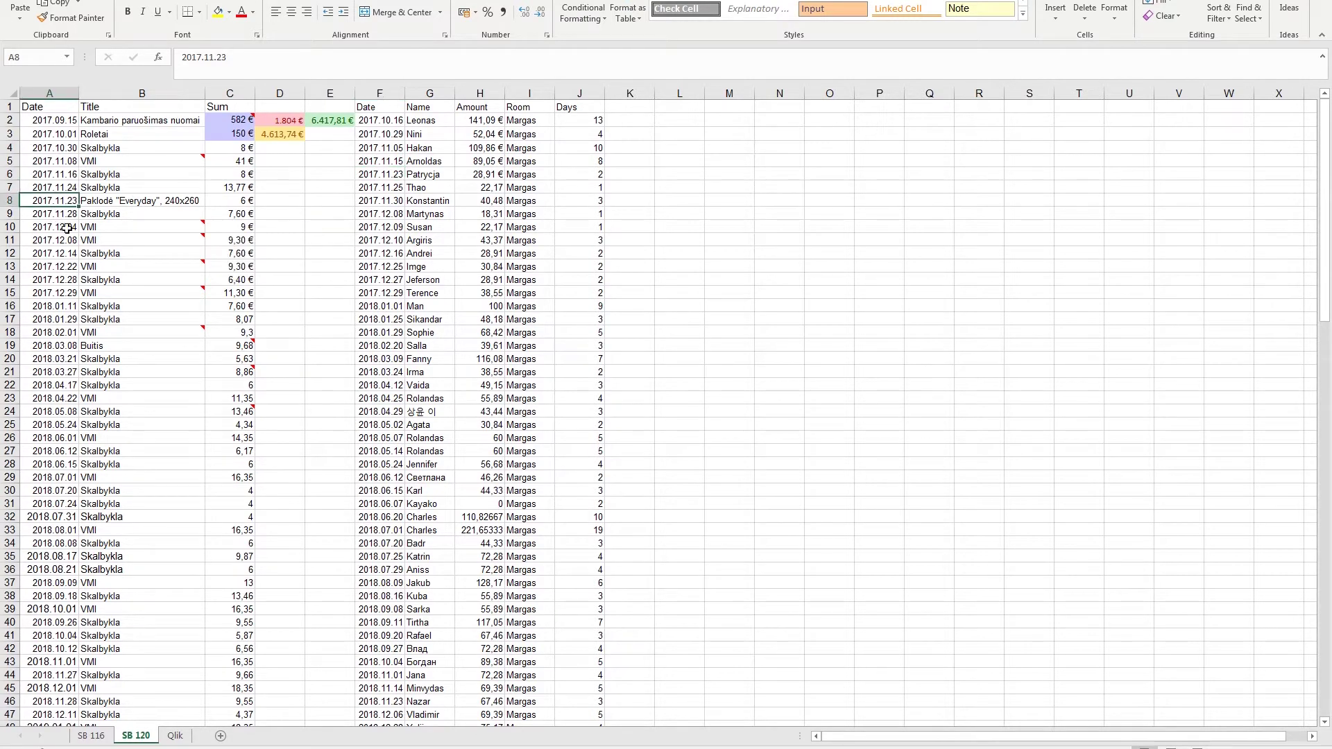
{"action": "left_click", "coordinate": [391, 226]}
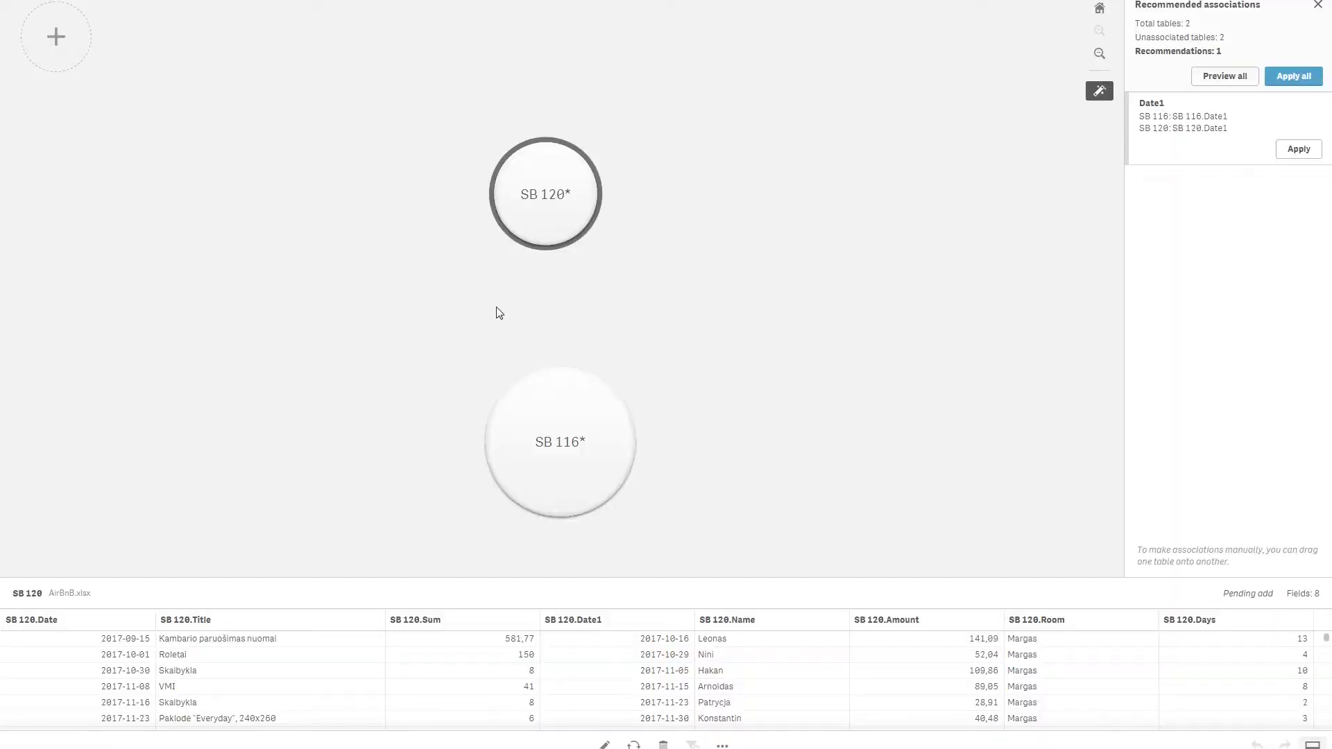
Link SB 116 to SB 120 on Days, then start a custom association listing SB 116's fields.
{"action": "left_click_drag", "start_coordinate": [566, 433], "coordinate": [566, 274]}
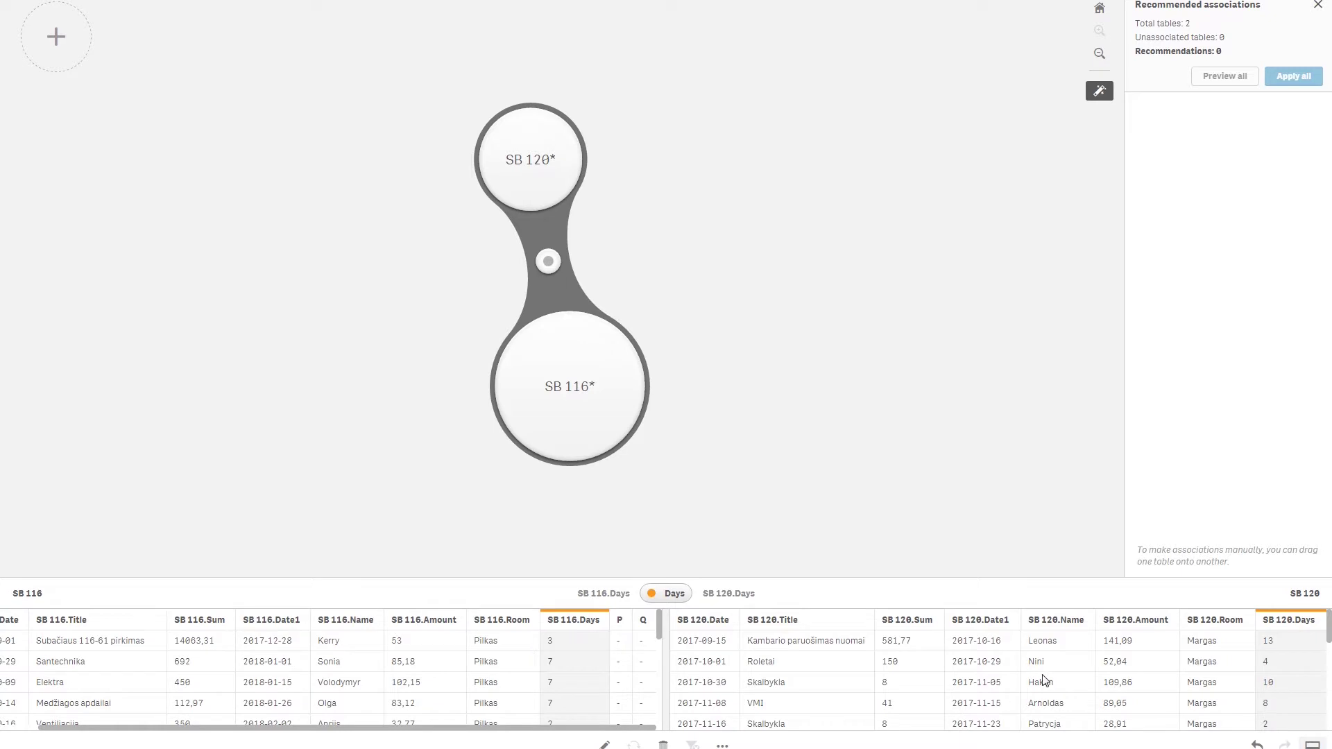
{"action": "scroll", "coordinate": [1058, 673], "scroll_direction": "down", "scroll_amount": 3}
{"action": "scroll", "coordinate": [1071, 670], "scroll_direction": "up", "scroll_amount": 3}
{"action": "left_click", "coordinate": [666, 594]}
{"action": "left_click", "coordinate": [188, 557]}
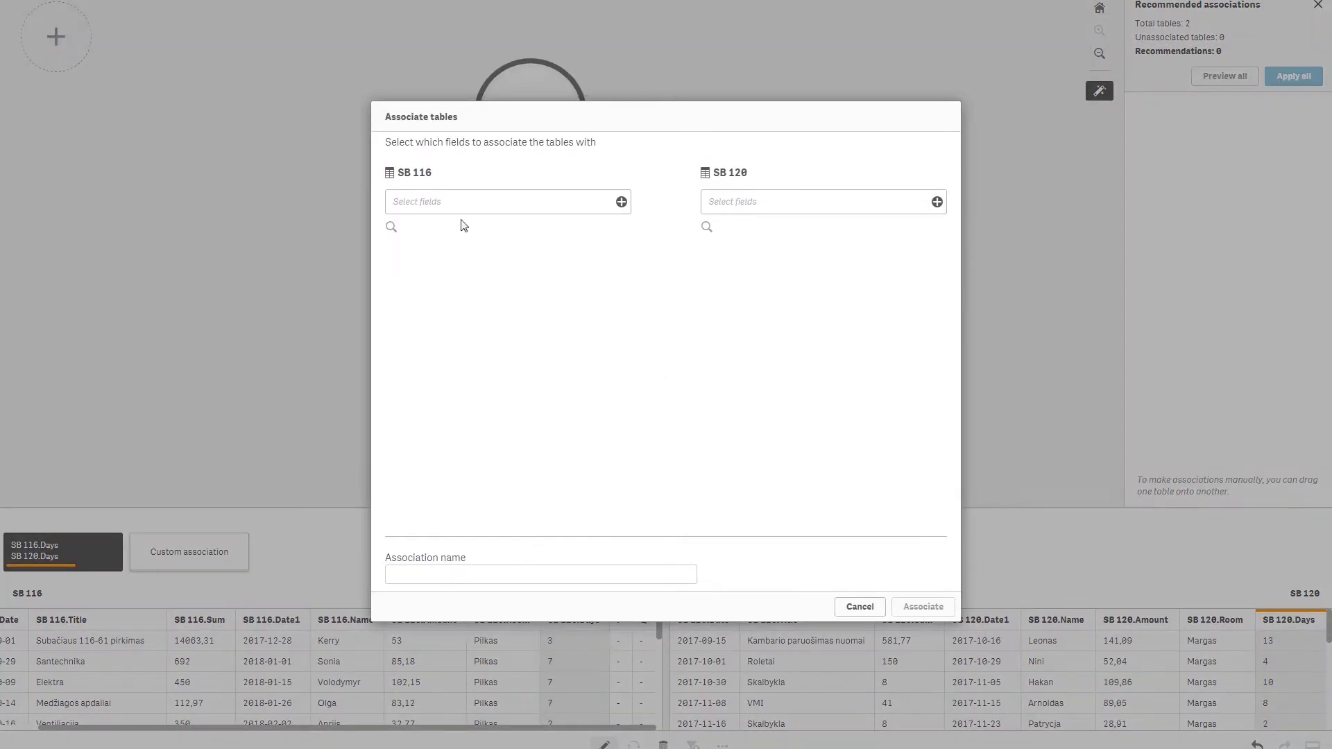
{"action": "left_click", "coordinate": [487, 206]}
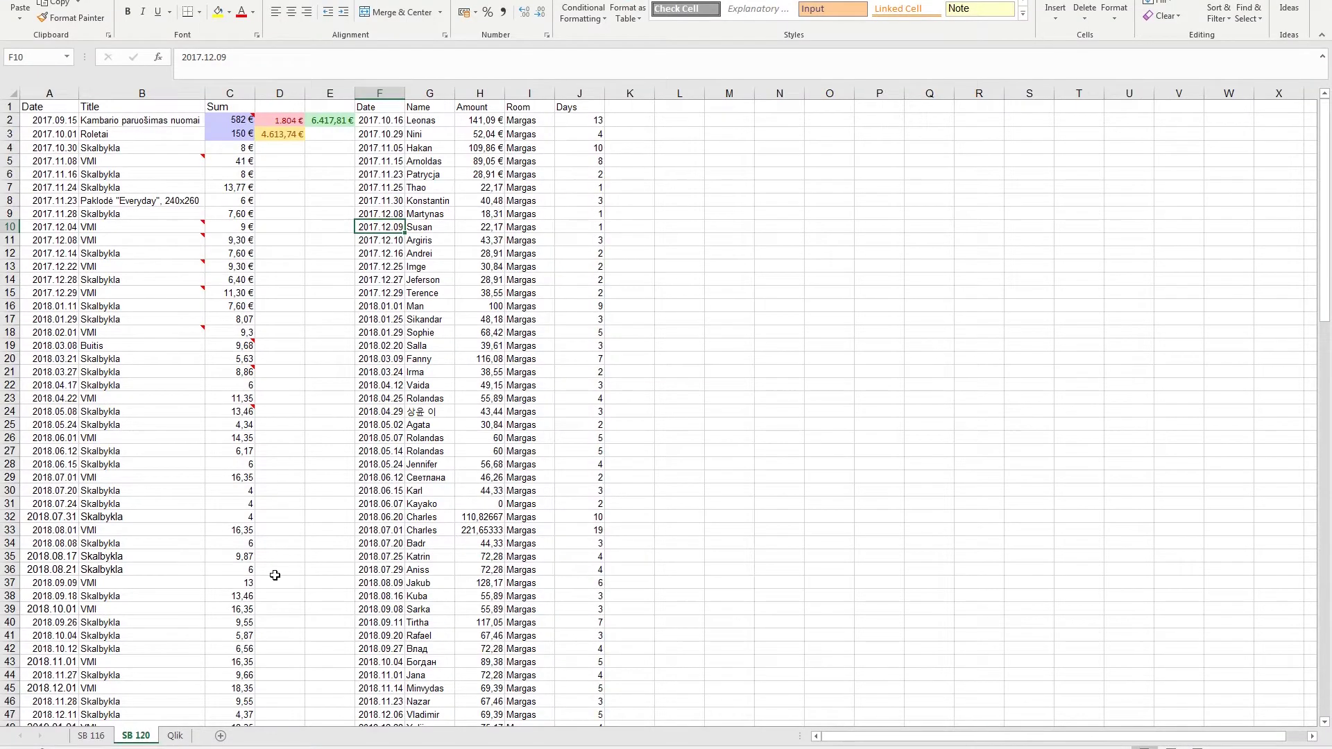
Check the expense date in D4 on SB 116, then add a new blank worksheet.
{"action": "left_click", "coordinate": [97, 736]}
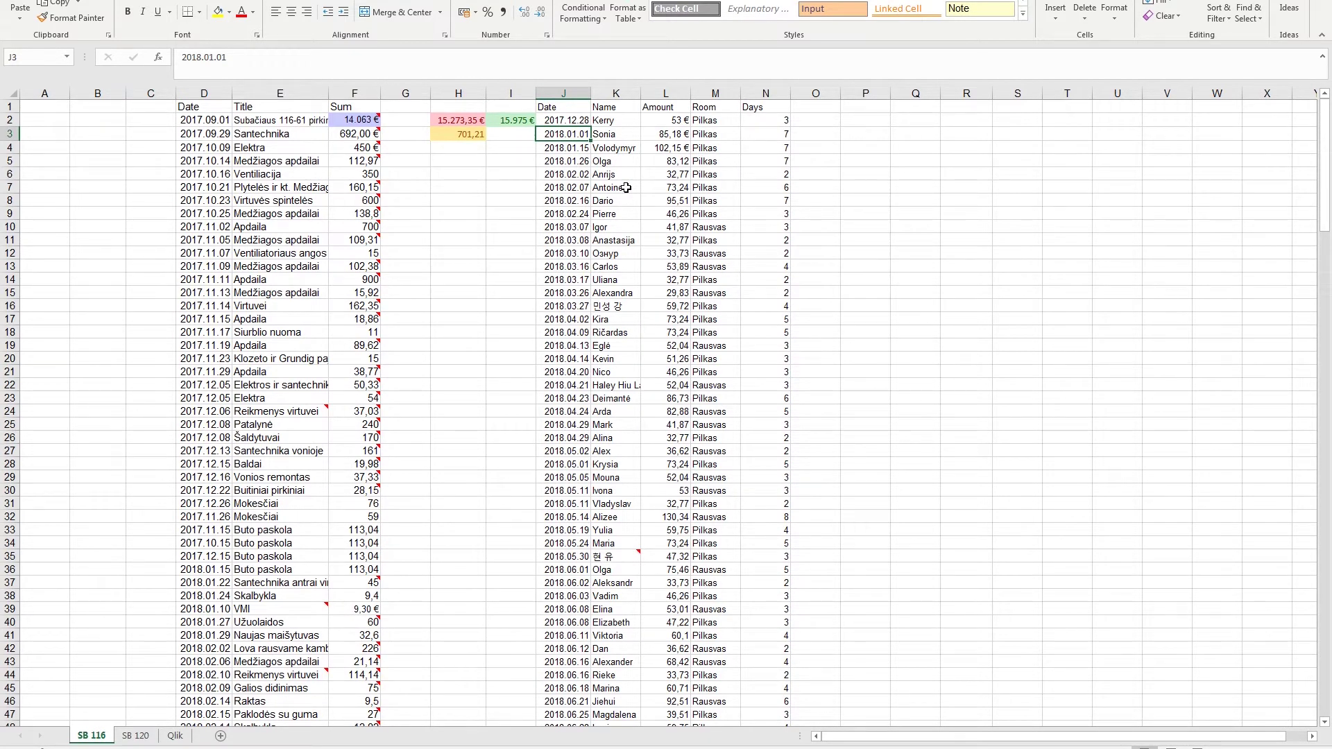
{"action": "left_click", "coordinate": [202, 144]}
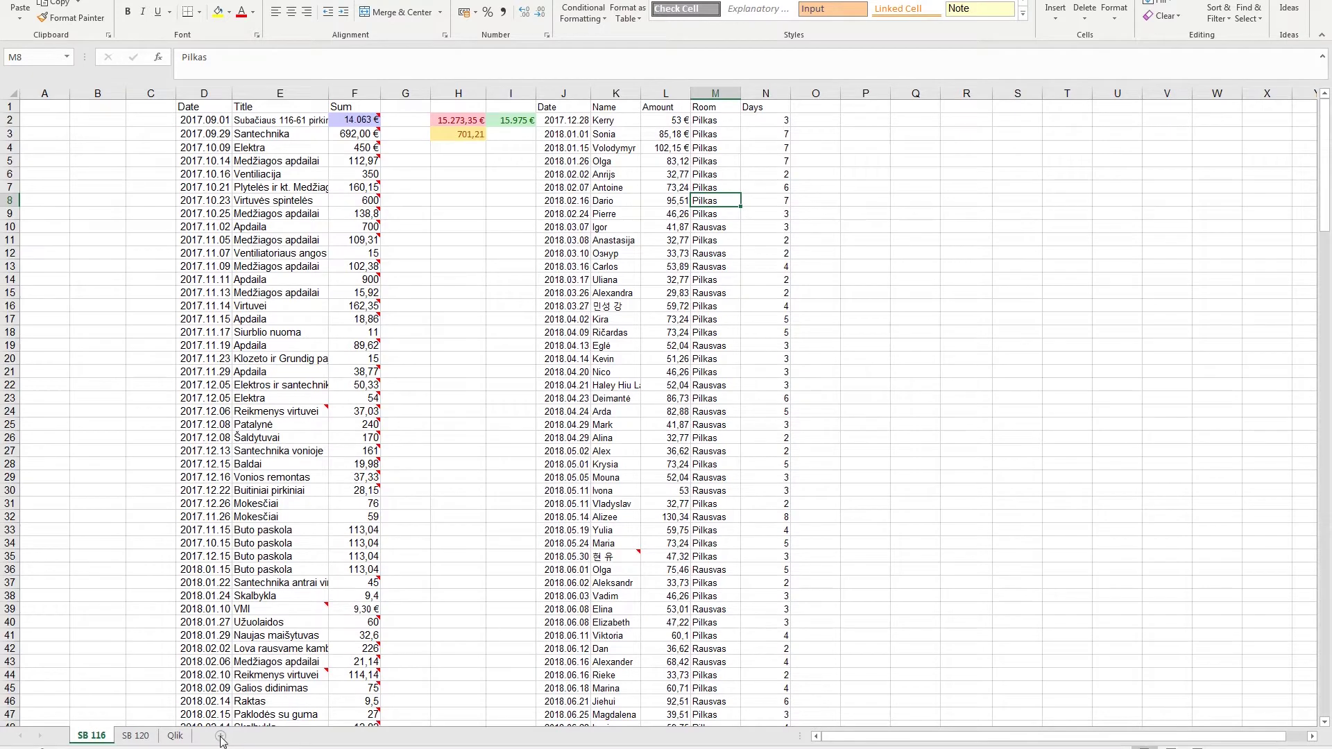
{"action": "left_click", "coordinate": [220, 737]}
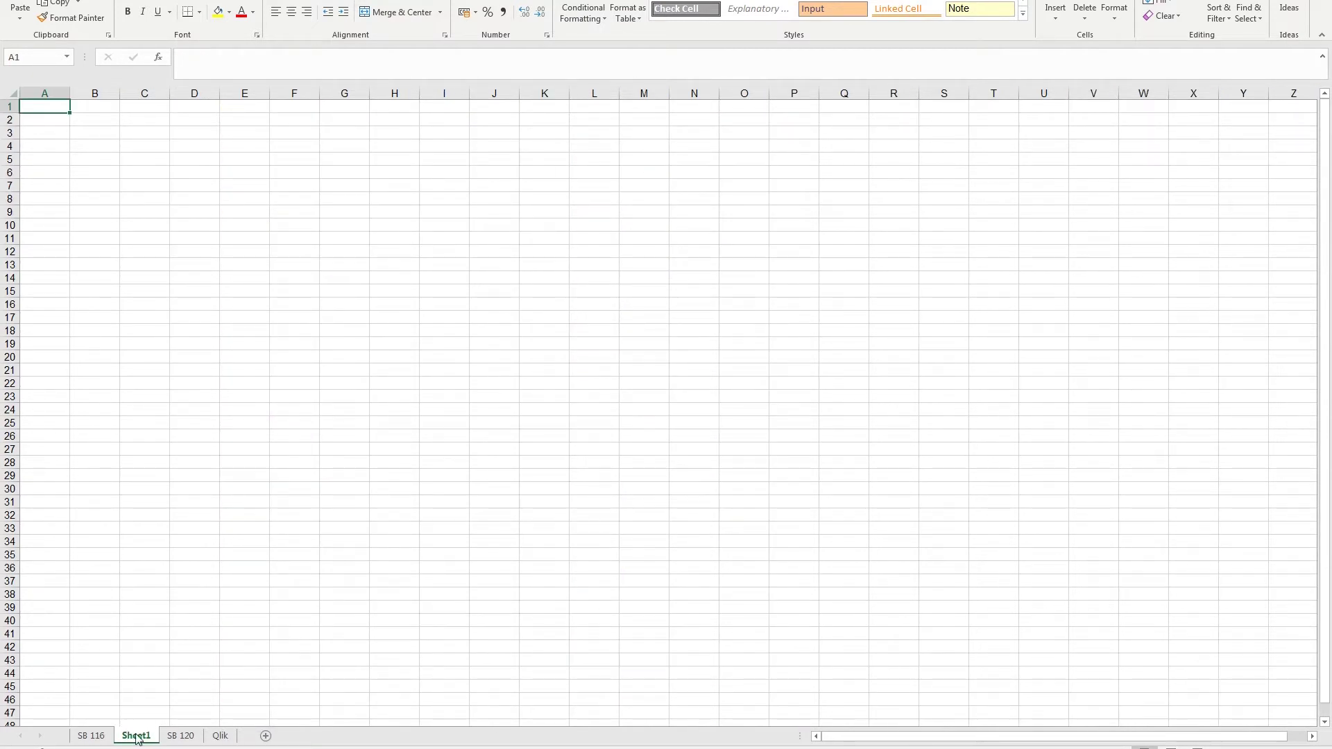
Move the new Sheet1 to the end after Qlik, checking SB 116's first date in D2.
{"action": "left_click_drag", "start_coordinate": [138, 740], "coordinate": [239, 745]}
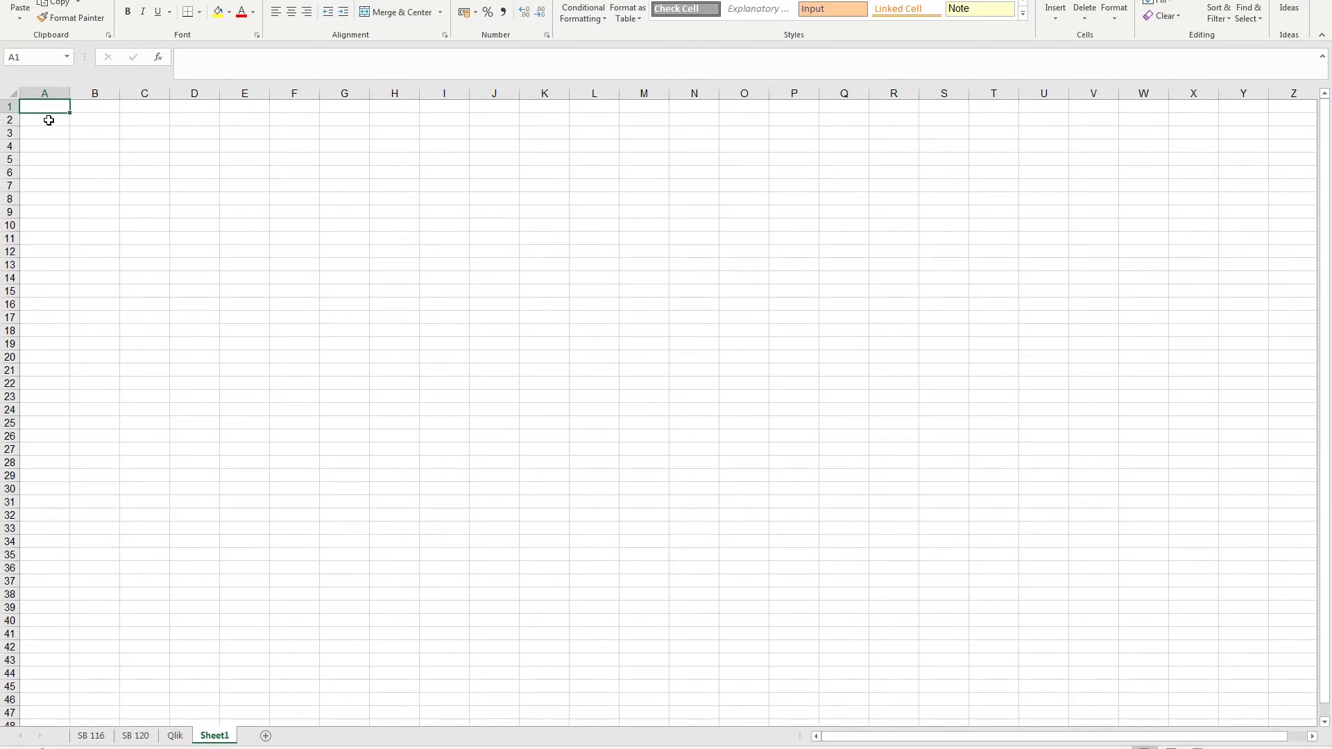
{"action": "key", "text": "ctrl+Page_Up"}
{"action": "key", "text": "ctrl+Page_Up"}
{"action": "key", "text": "ctrl+Page_Up"}
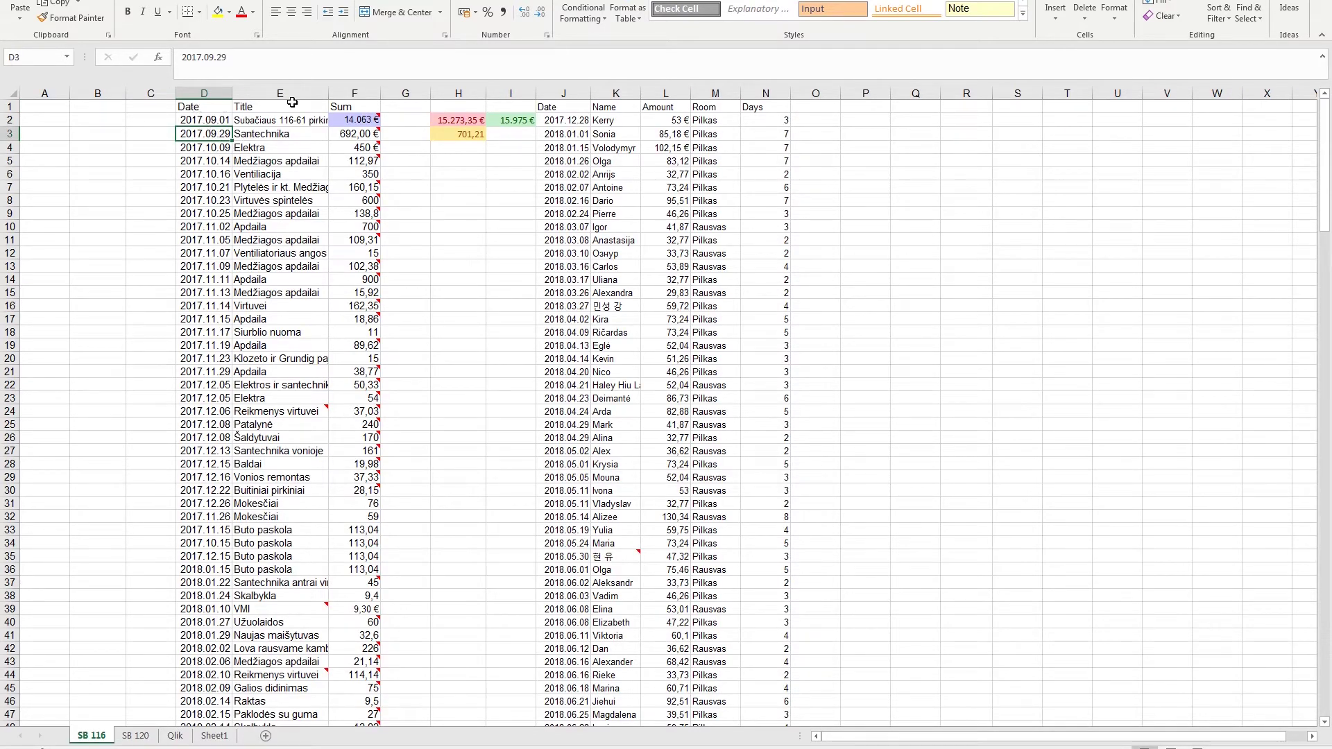
{"action": "mouse_move", "coordinate": [364, 140]}
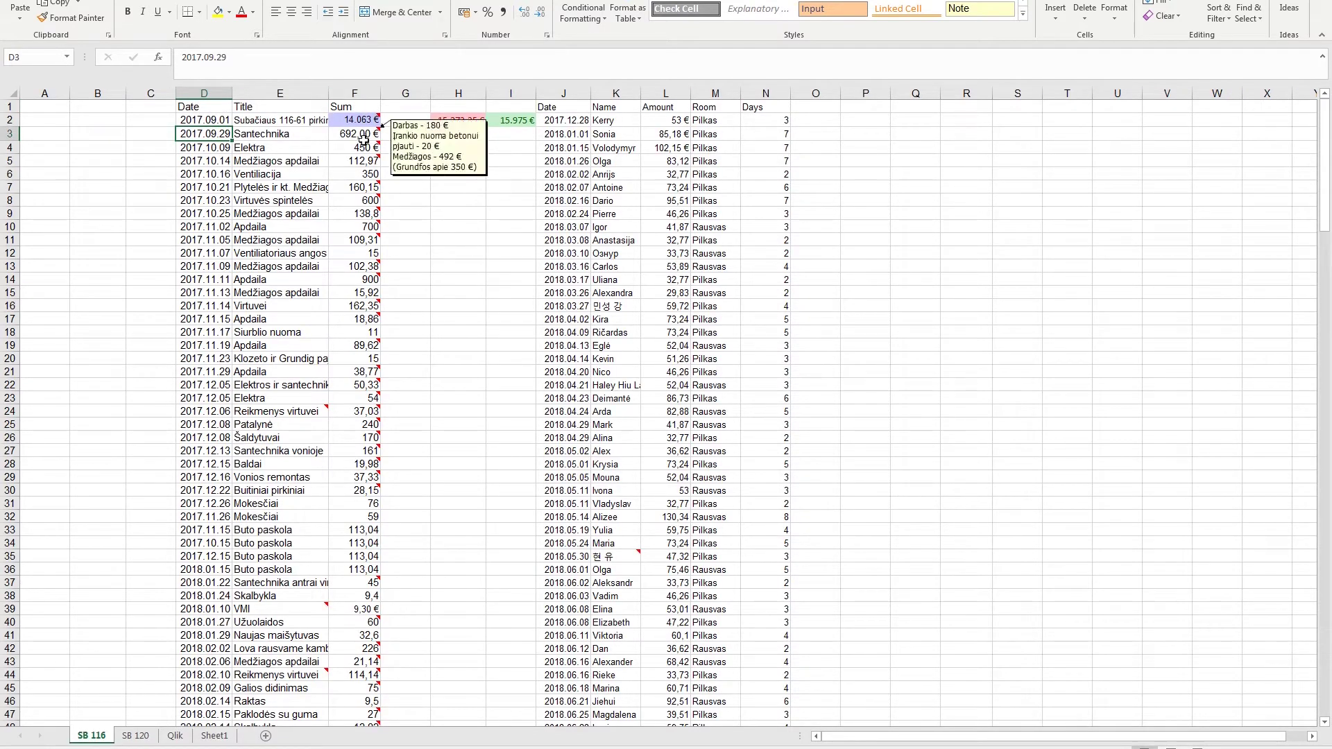
{"action": "left_click", "coordinate": [208, 118]}
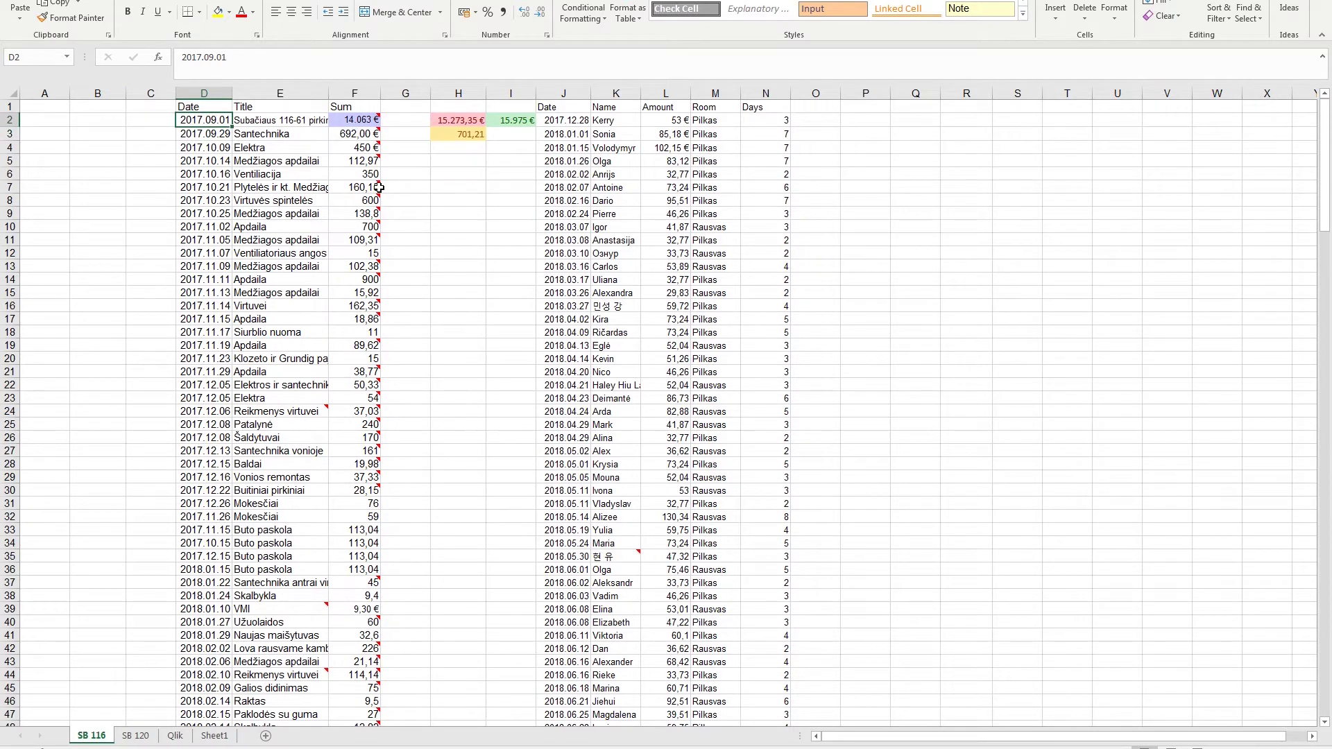
{"action": "left_click", "coordinate": [213, 737]}
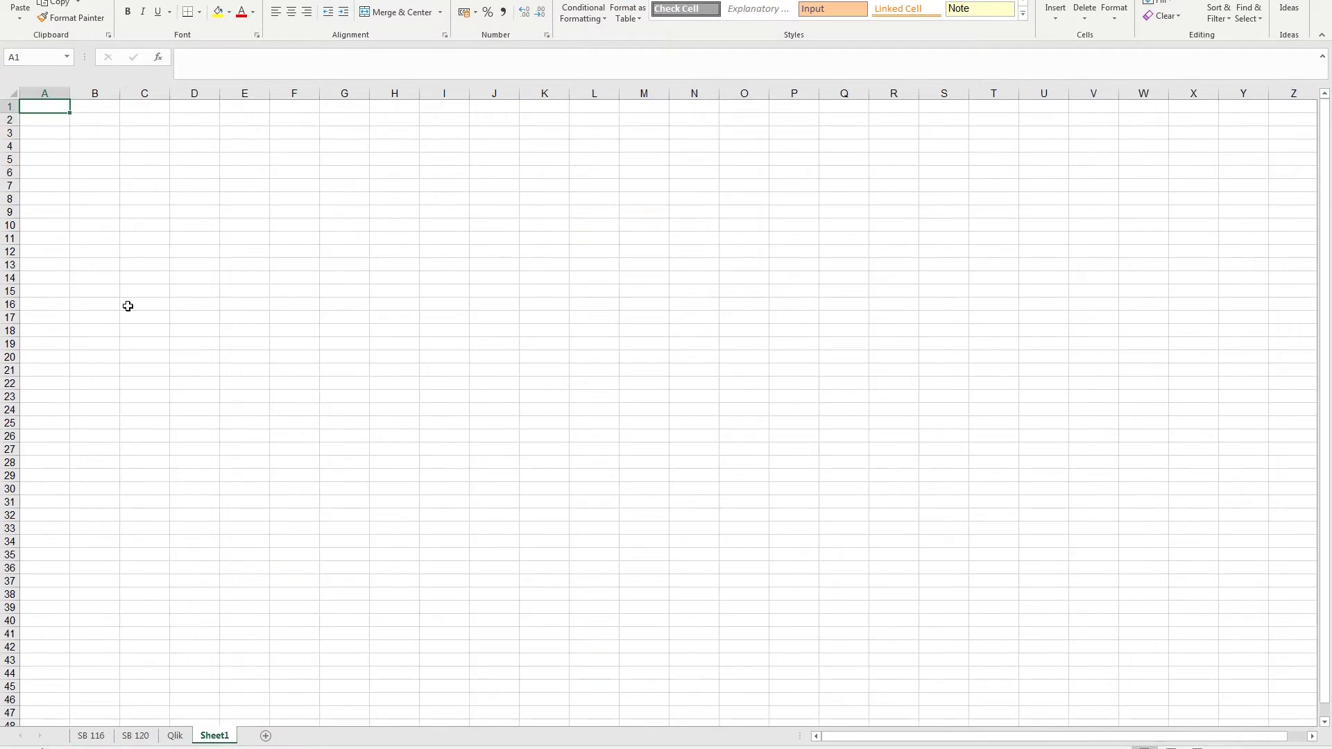
Enter the headers Date, Expense title, Sum and Place in A1:D1 of Sheet1.
{"action": "type", "text": "Date"}
{"action": "key", "text": "Tab"}
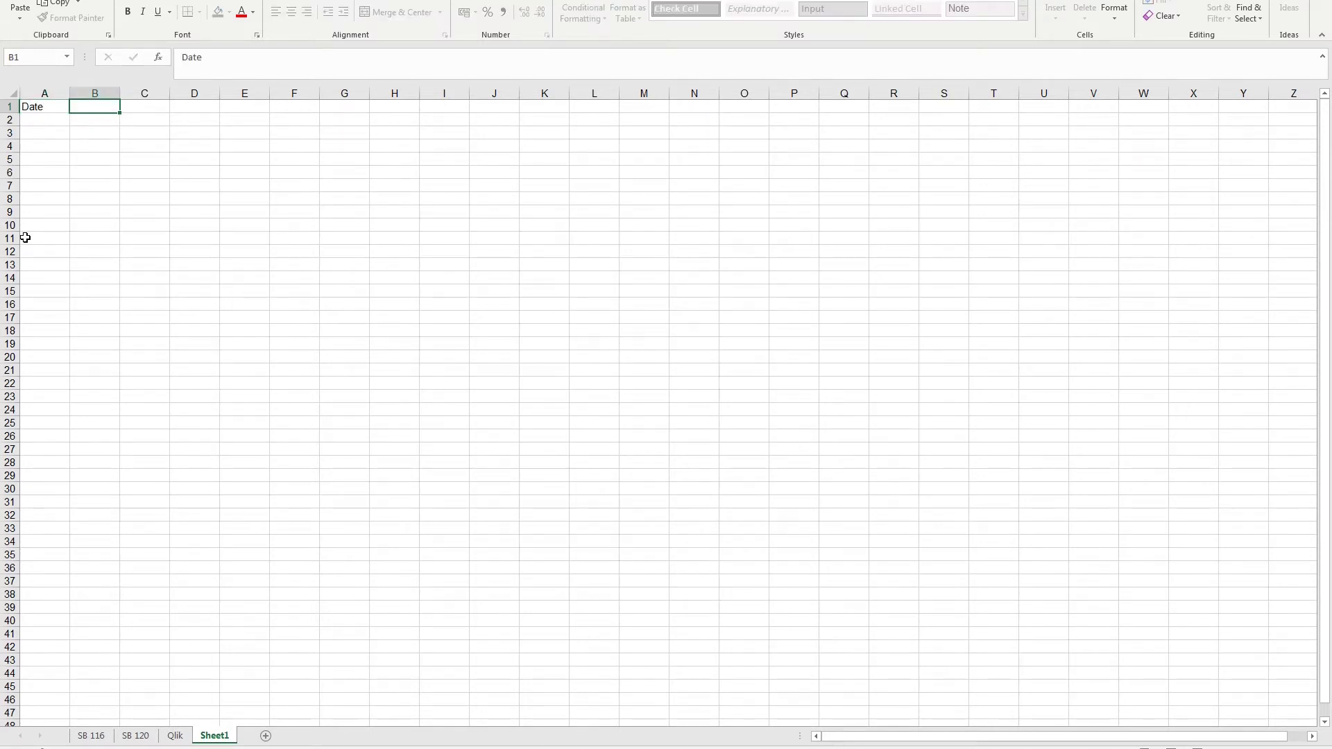
{"action": "type", "text": "Expense title"}
{"action": "key", "text": "Tab"}
{"action": "type", "text": "Sum"}
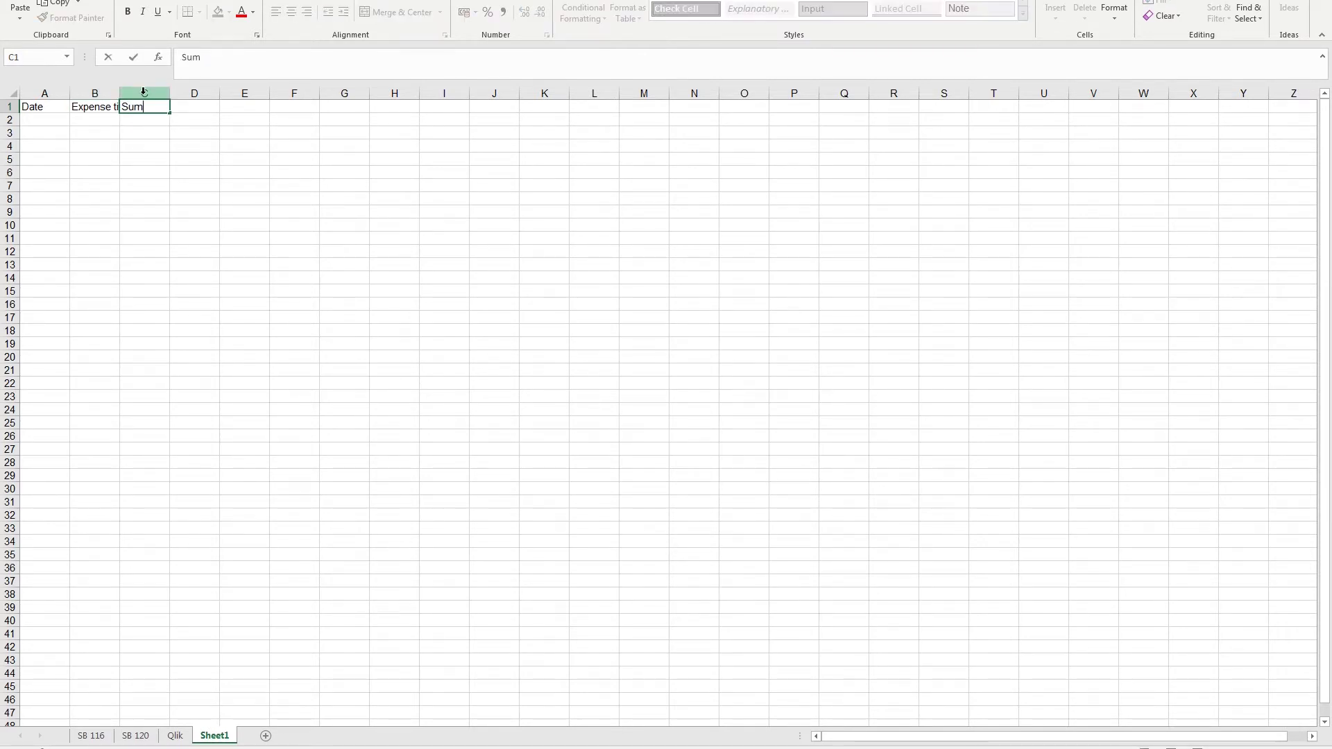
{"action": "key", "text": "Tab"}
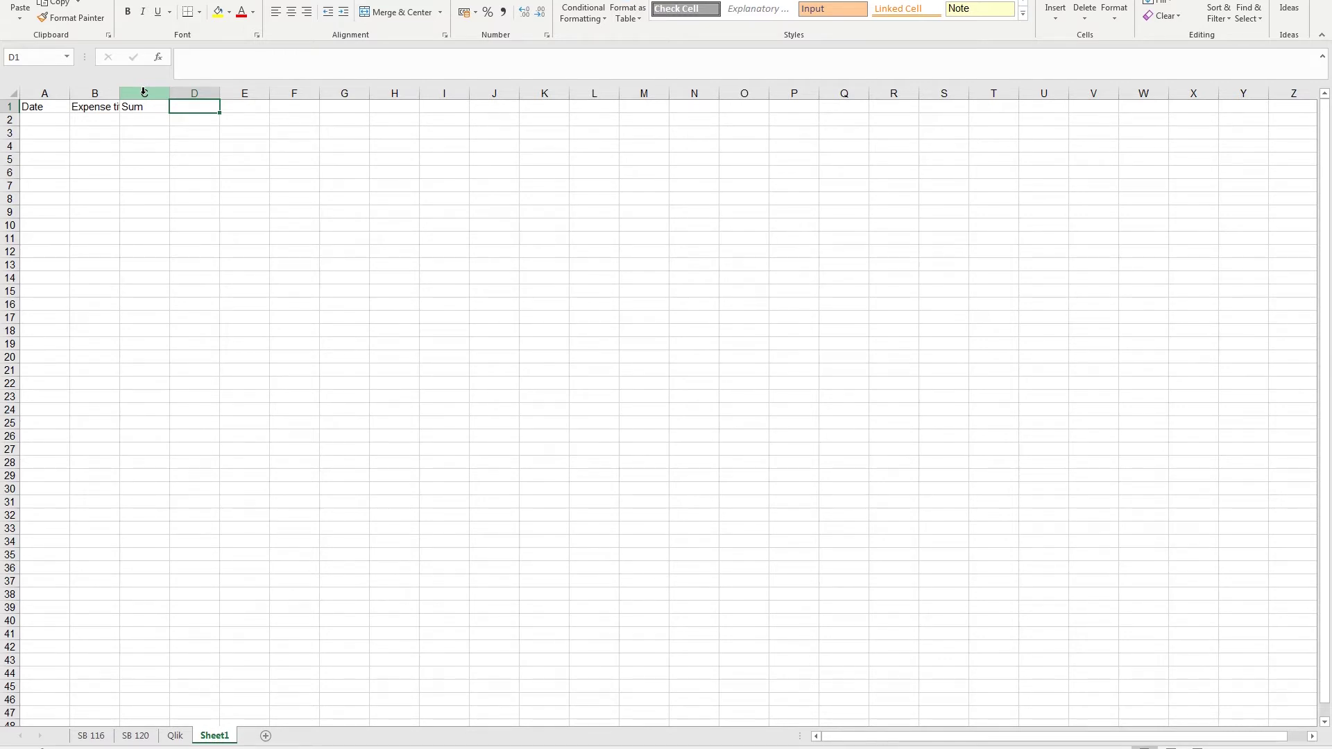
{"action": "type", "text": "lac"}
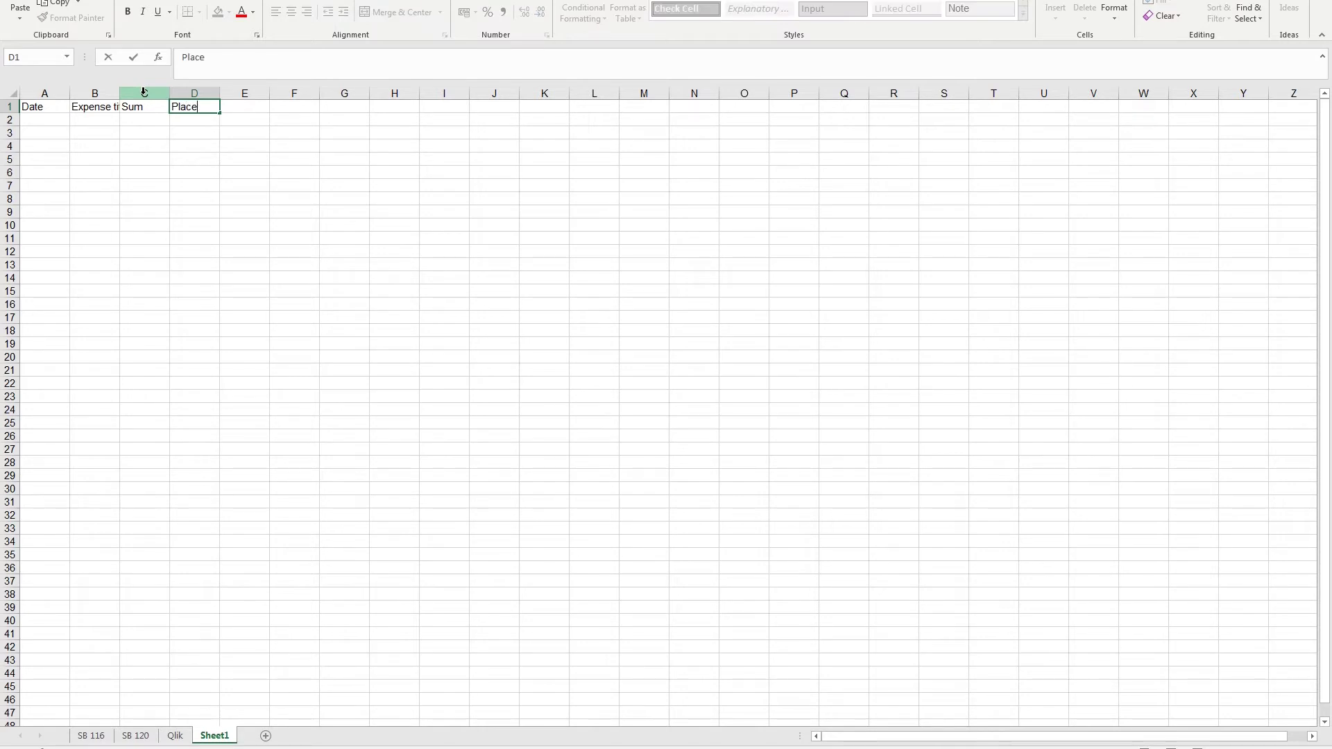
{"action": "type", "text": "e"}
{"action": "key", "text": "Return"}
{"action": "key", "text": "Left"}
{"action": "key", "text": "Left"}
{"action": "key", "text": "Left"}
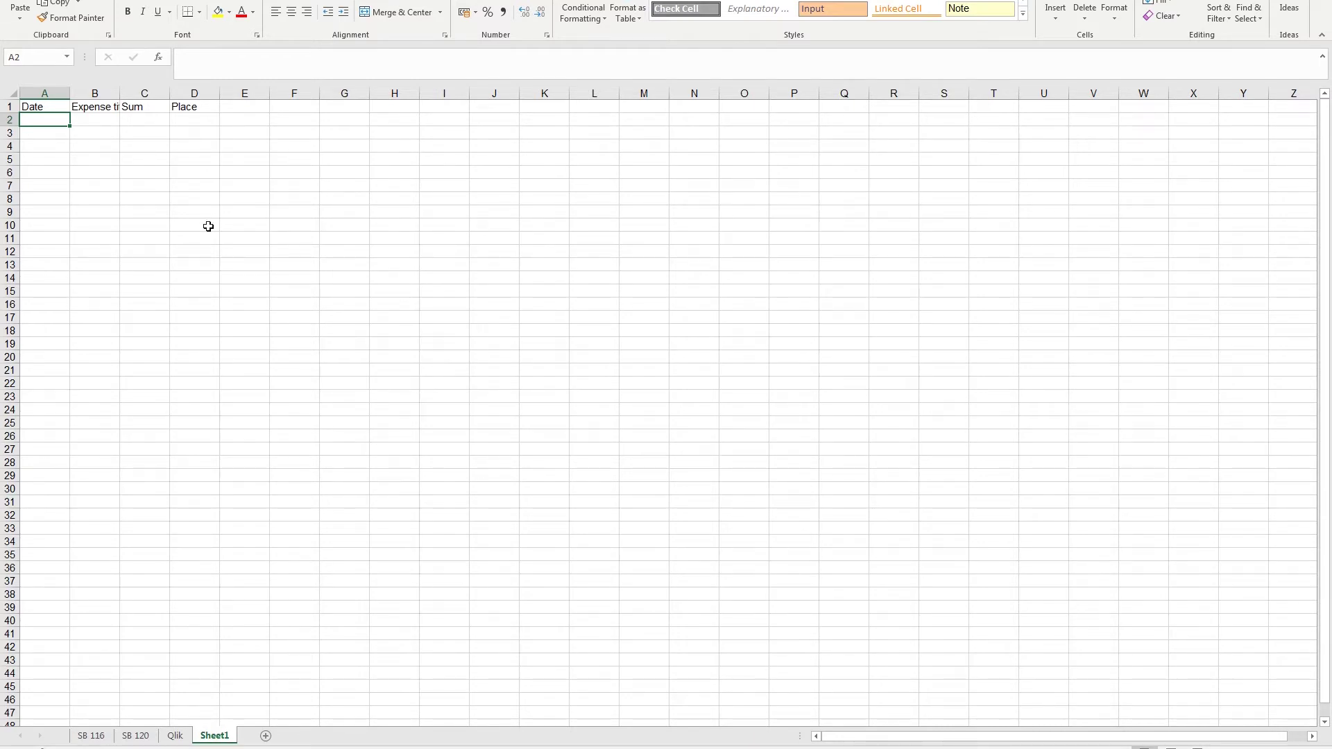
Link A2 to ='SB 116'!D2 and fill the formula right across row 2.
{"action": "left_click", "coordinate": [271, 63]}
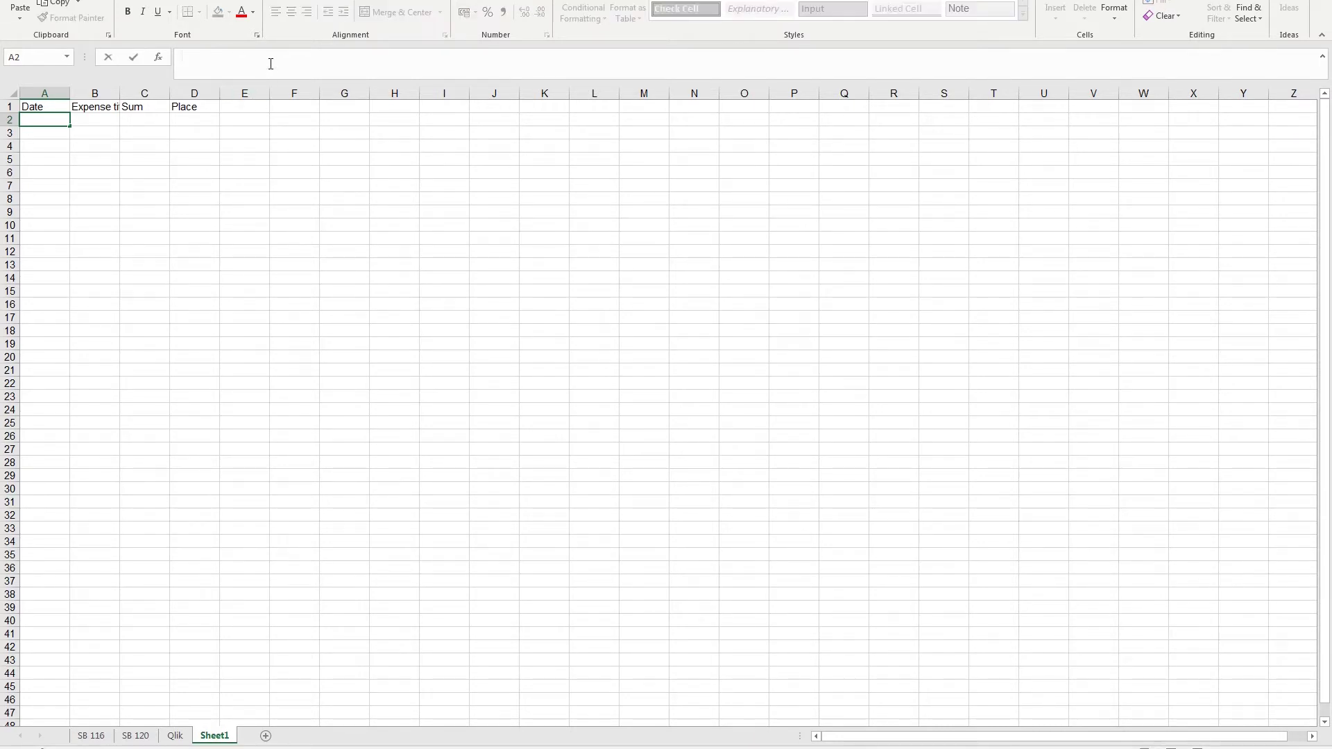
{"action": "type", "text": "="}
{"action": "left_click", "coordinate": [91, 735]}
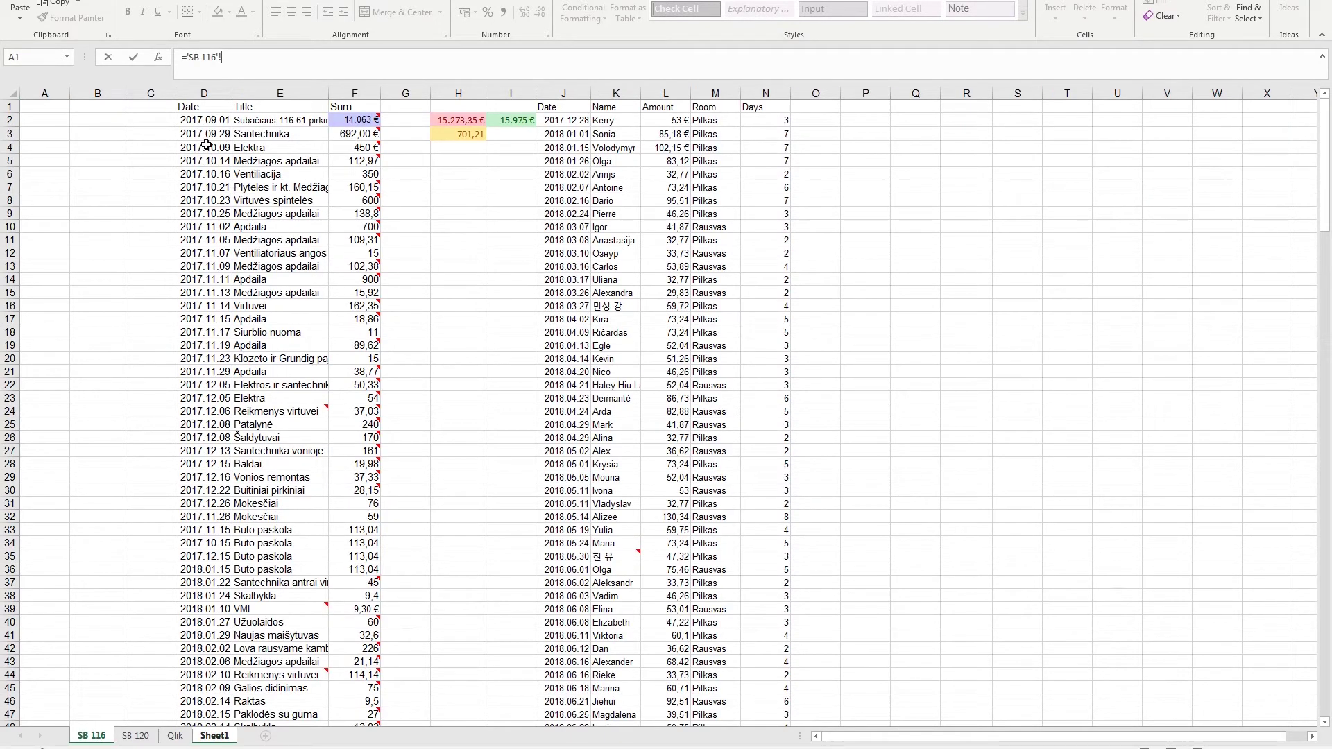
{"action": "left_click", "coordinate": [200, 121]}
{"action": "key", "text": "Return"}
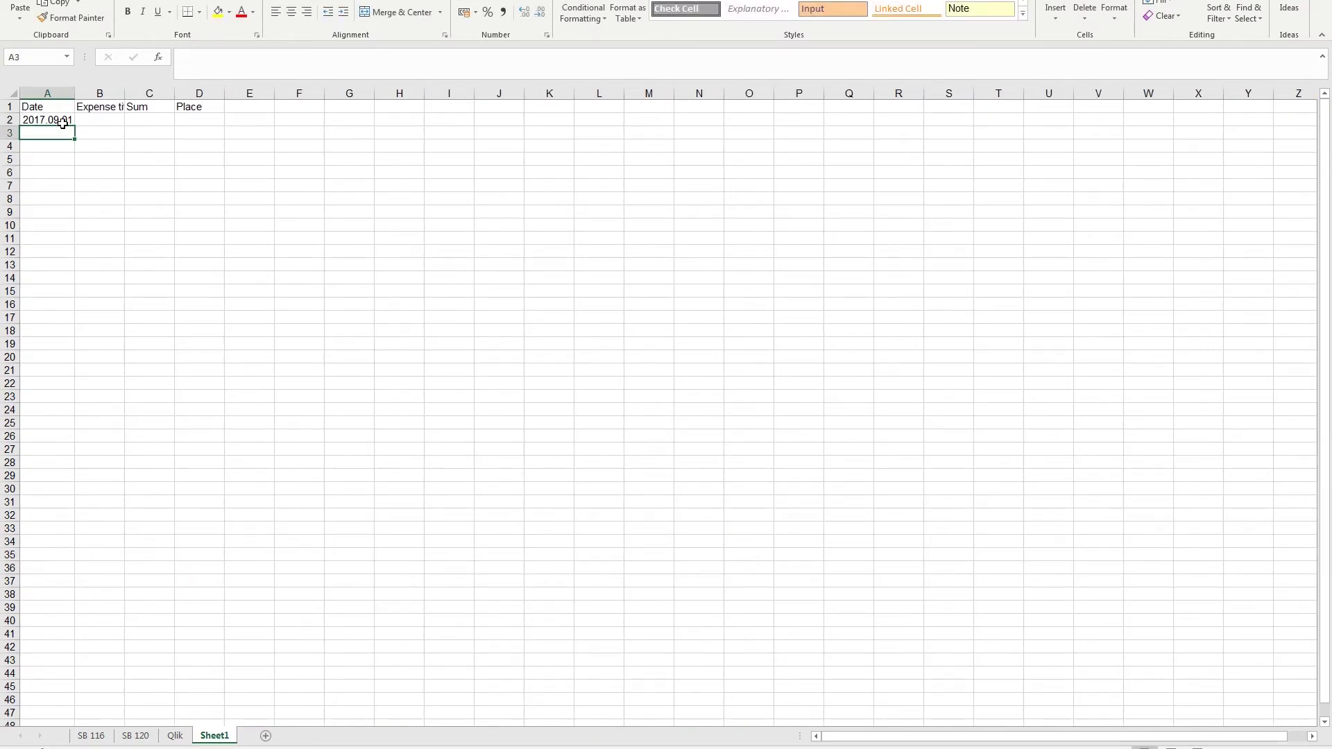
{"action": "left_click", "coordinate": [63, 123]}
{"action": "left_click_drag", "start_coordinate": [82, 124], "coordinate": [206, 126]}
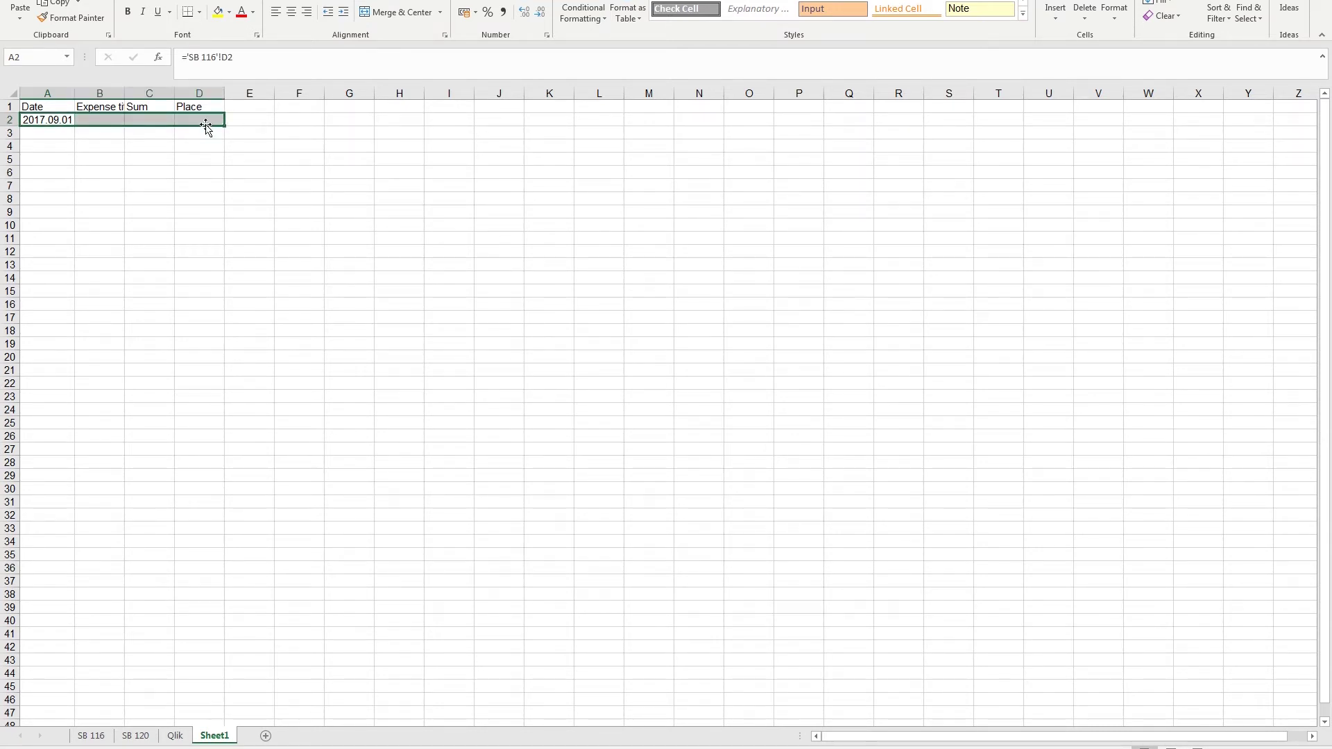
Widen columns C and D, and clear the unneeded link from D2.
{"action": "double_click", "coordinate": [176, 90]}
{"action": "double_click", "coordinate": [225, 90]}
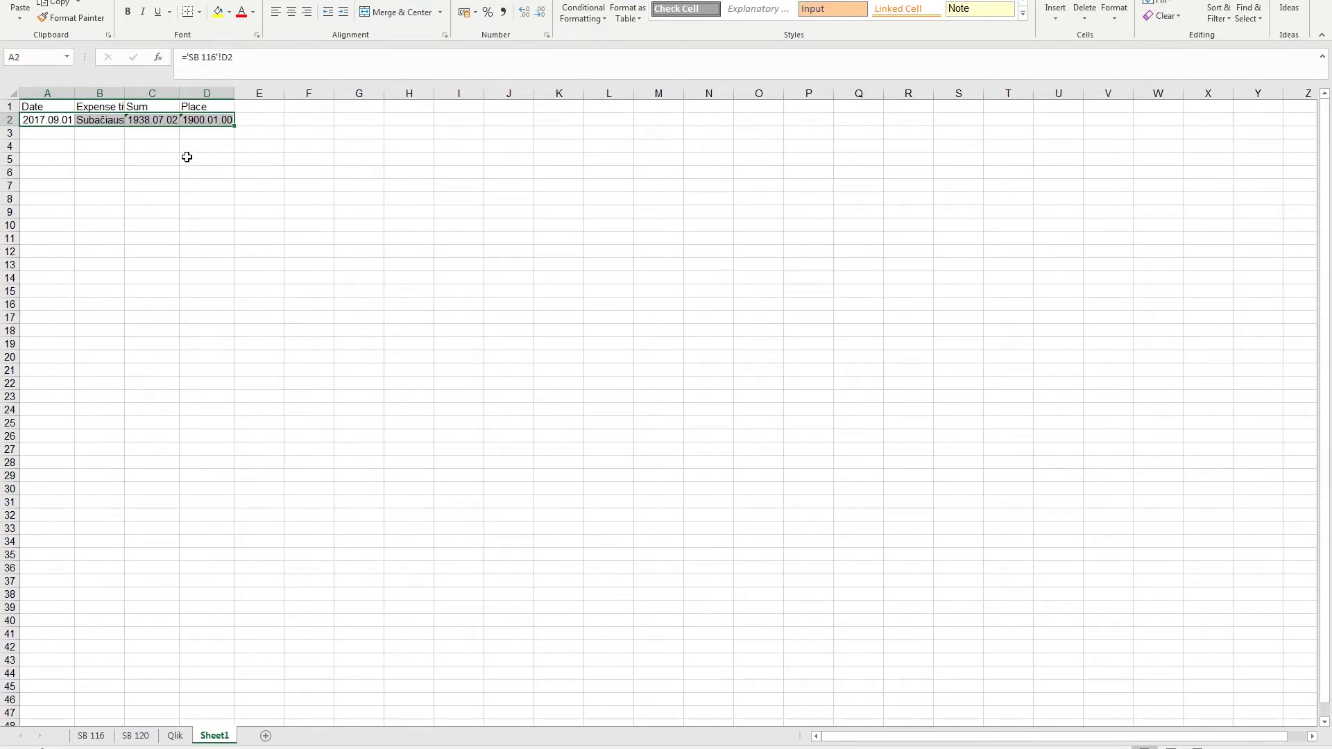
{"action": "left_click", "coordinate": [151, 130]}
{"action": "left_click", "coordinate": [157, 120]}
{"action": "left_click", "coordinate": [228, 121]}
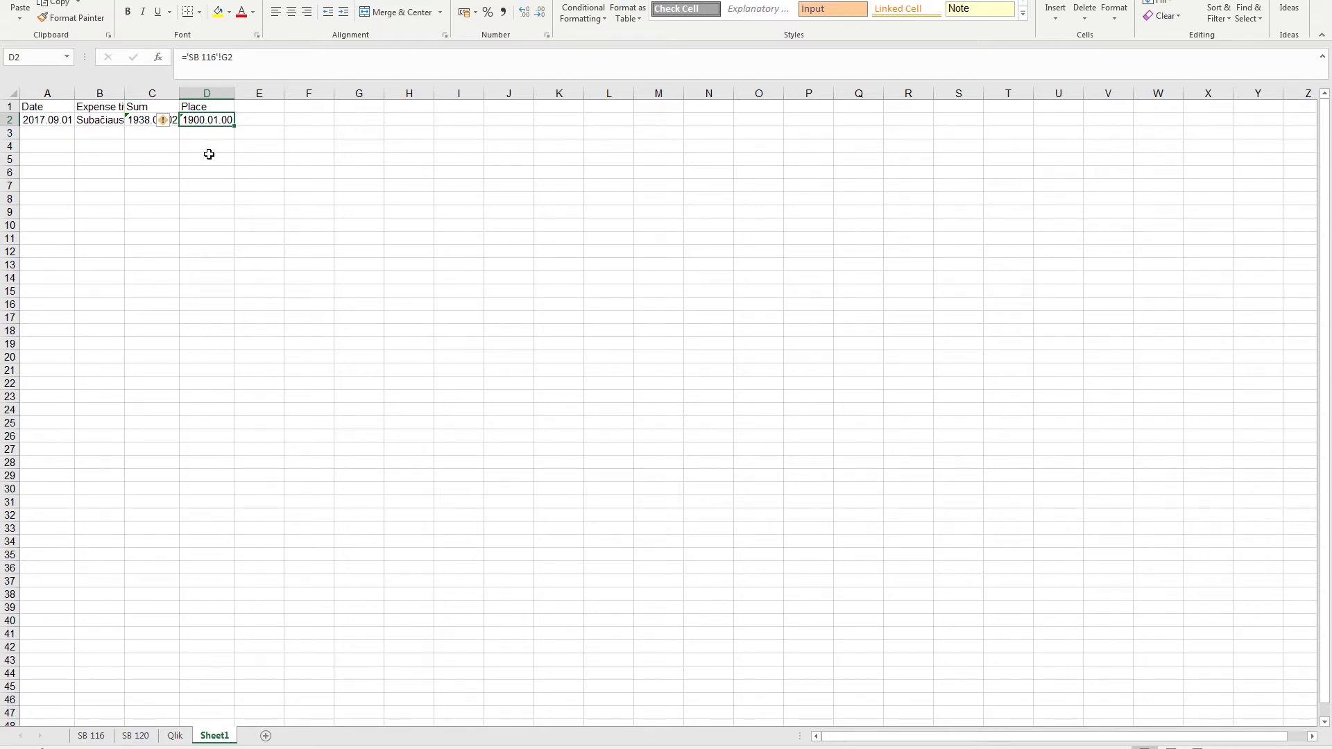
{"action": "key", "text": "Delete"}
{"action": "key", "text": "Left"}
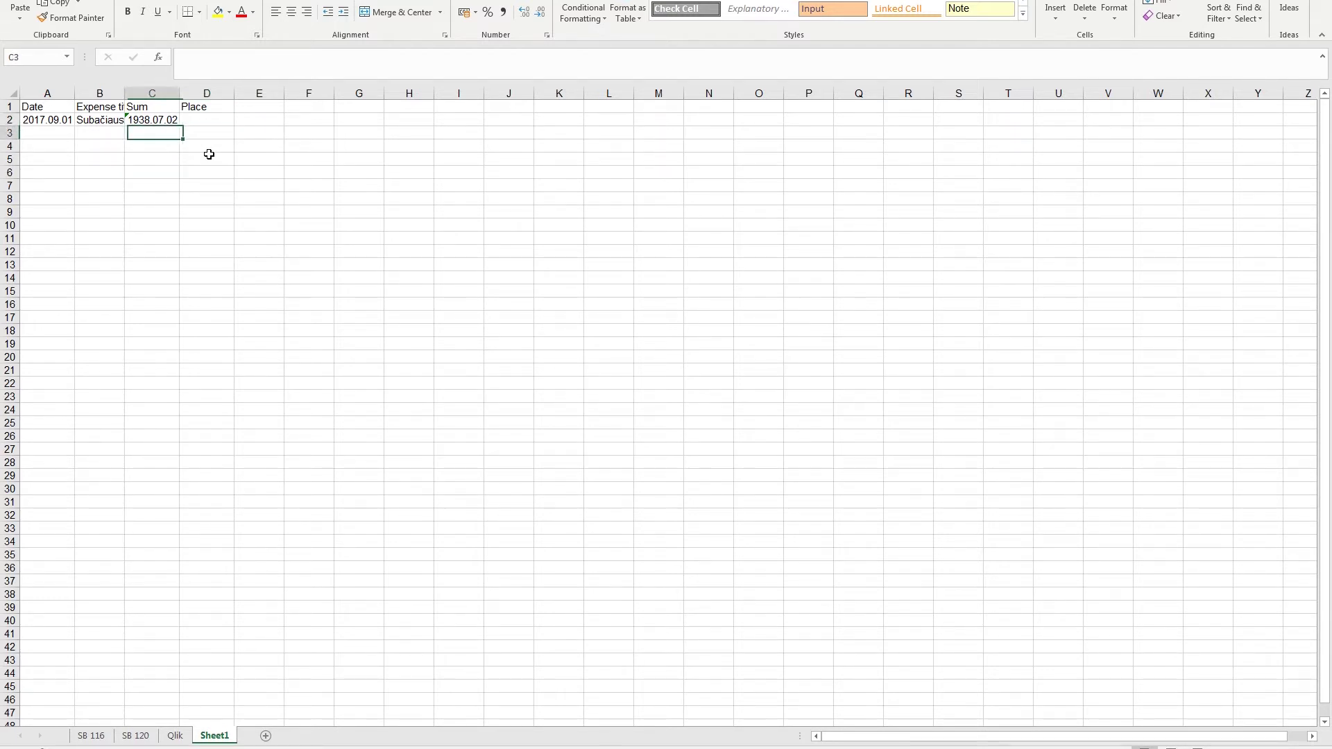
{"action": "key", "text": "Left"}
{"action": "key", "text": "Right"}
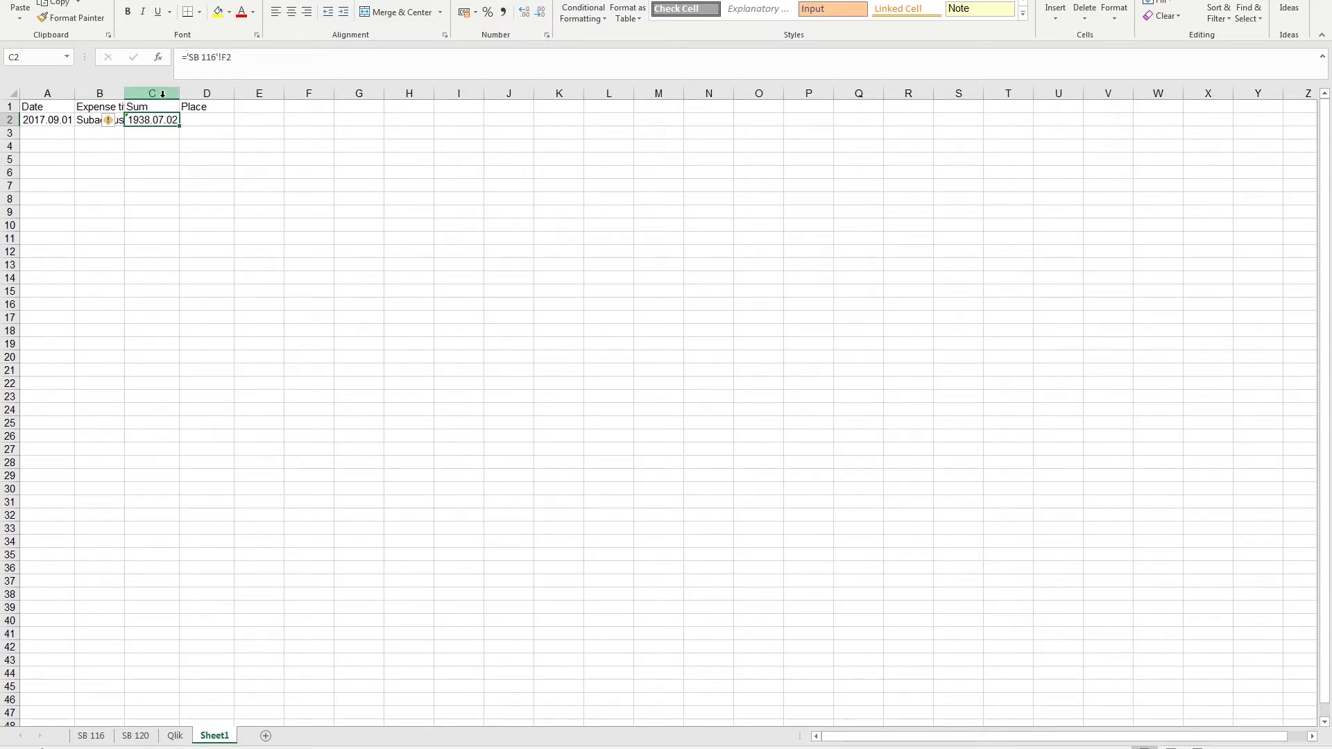
Format Sheet1's Sum column C as Currency with 2 decimals, so C2 reads 14.063,31.
{"action": "left_click", "coordinate": [163, 94]}
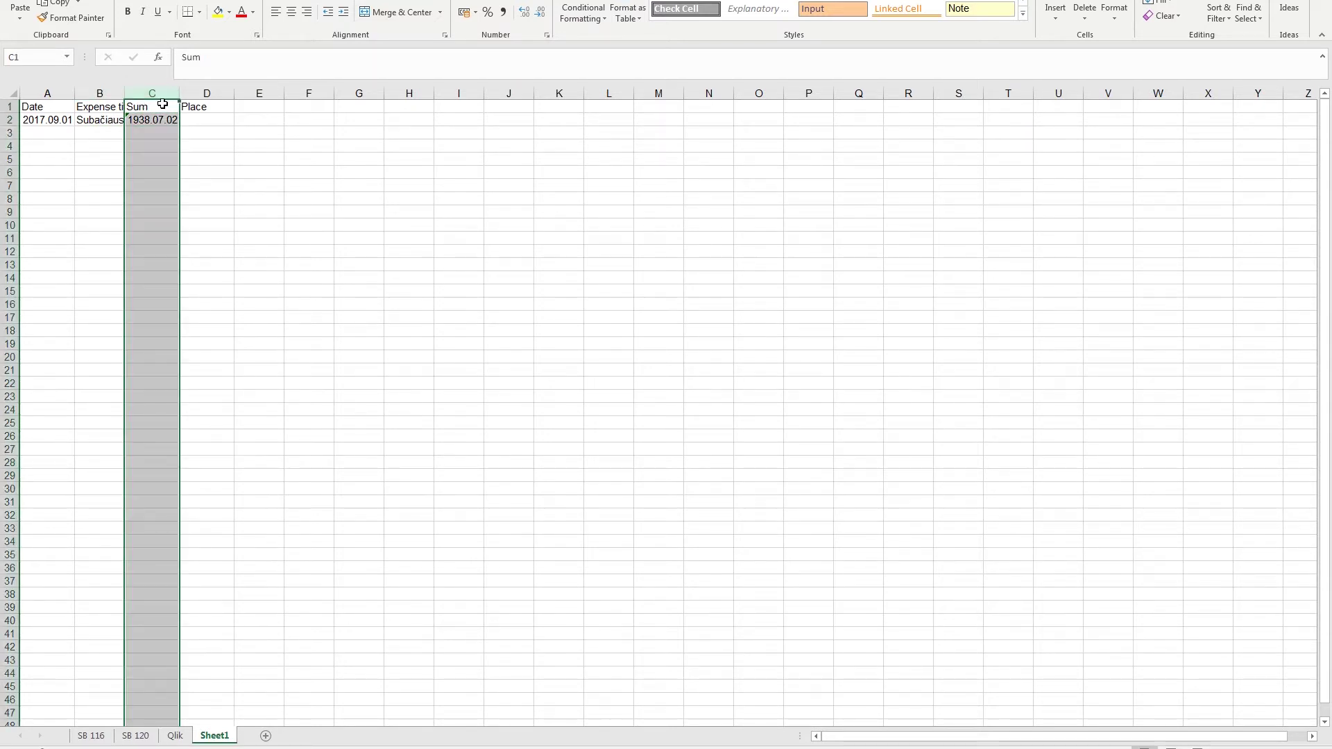
{"action": "right_click", "coordinate": [158, 149]}
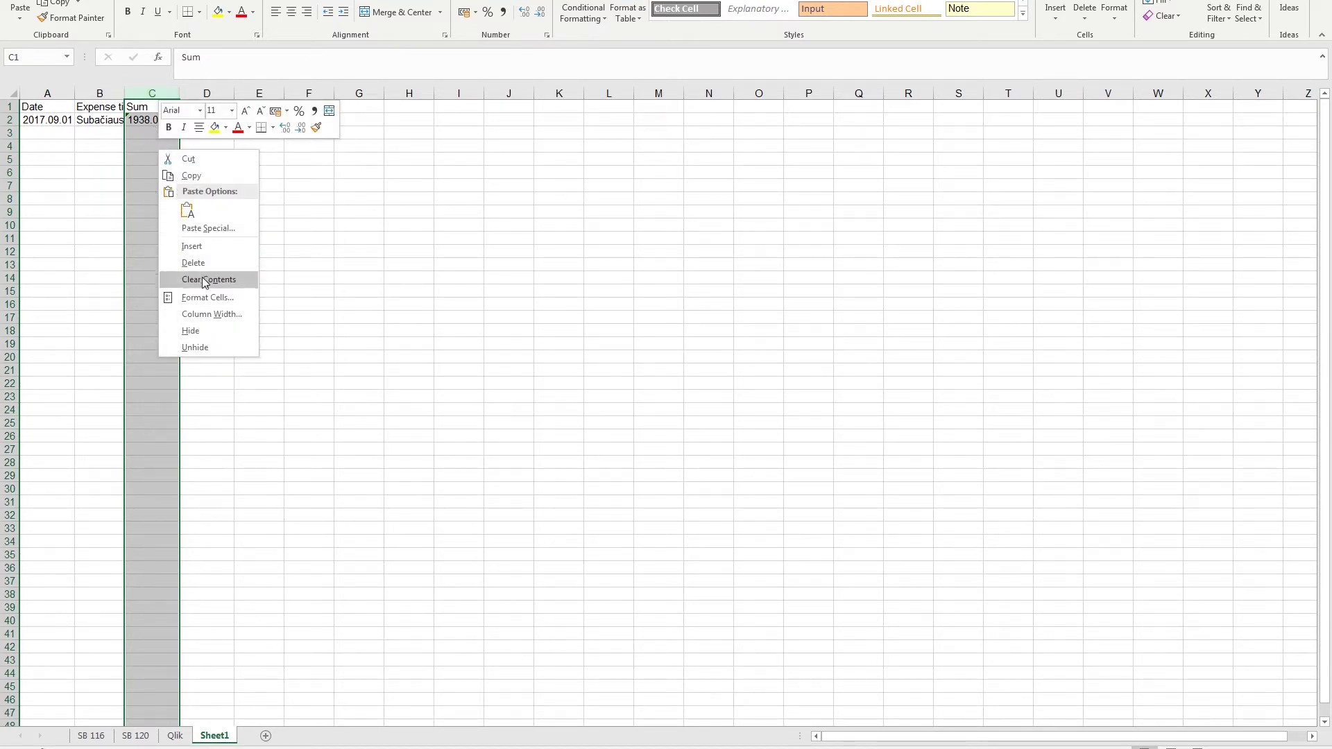
{"action": "left_click", "coordinate": [208, 297]}
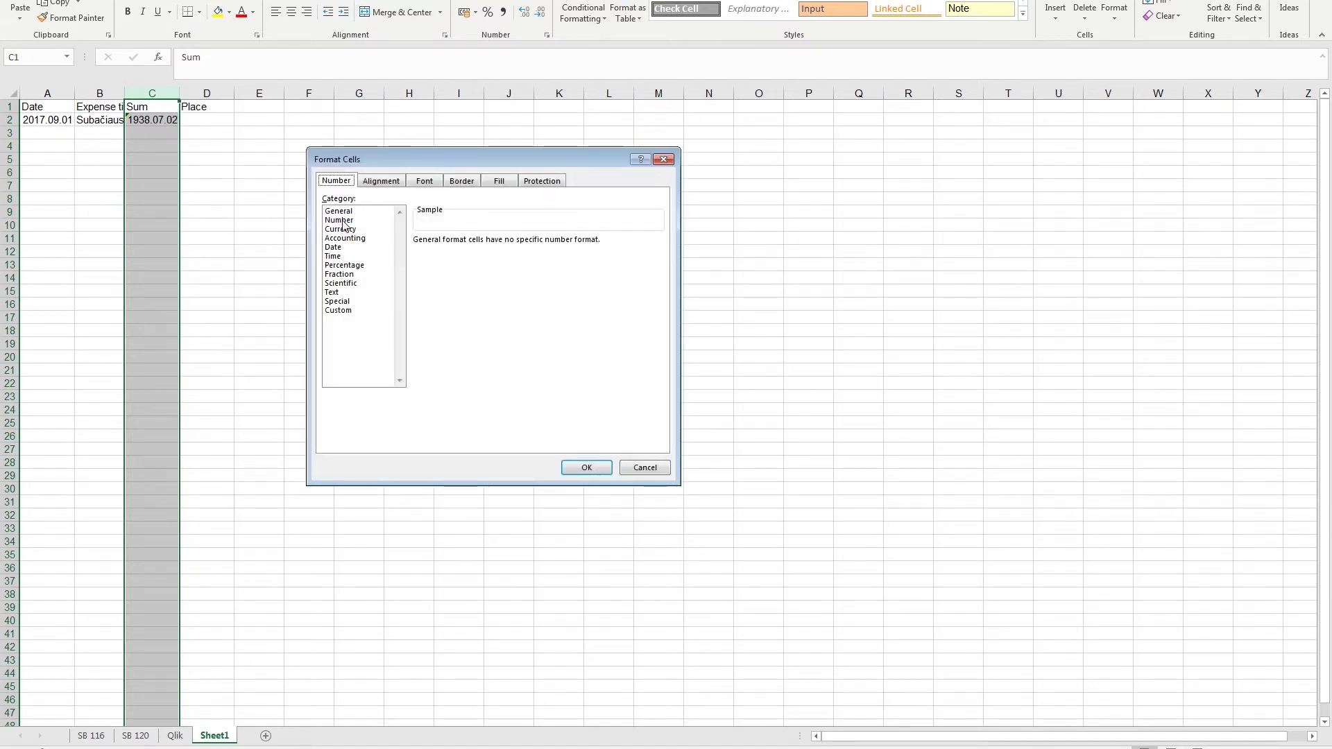
{"action": "left_click", "coordinate": [347, 238]}
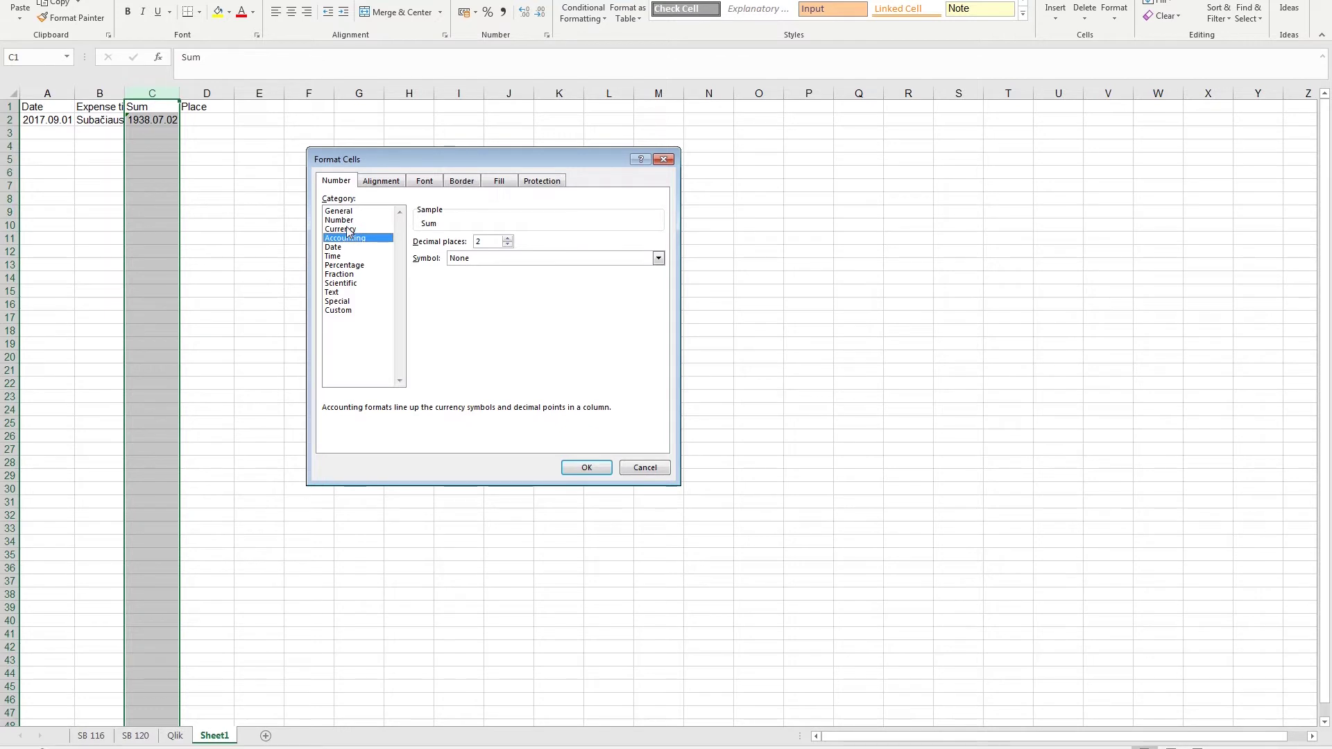
{"action": "left_click", "coordinate": [348, 230]}
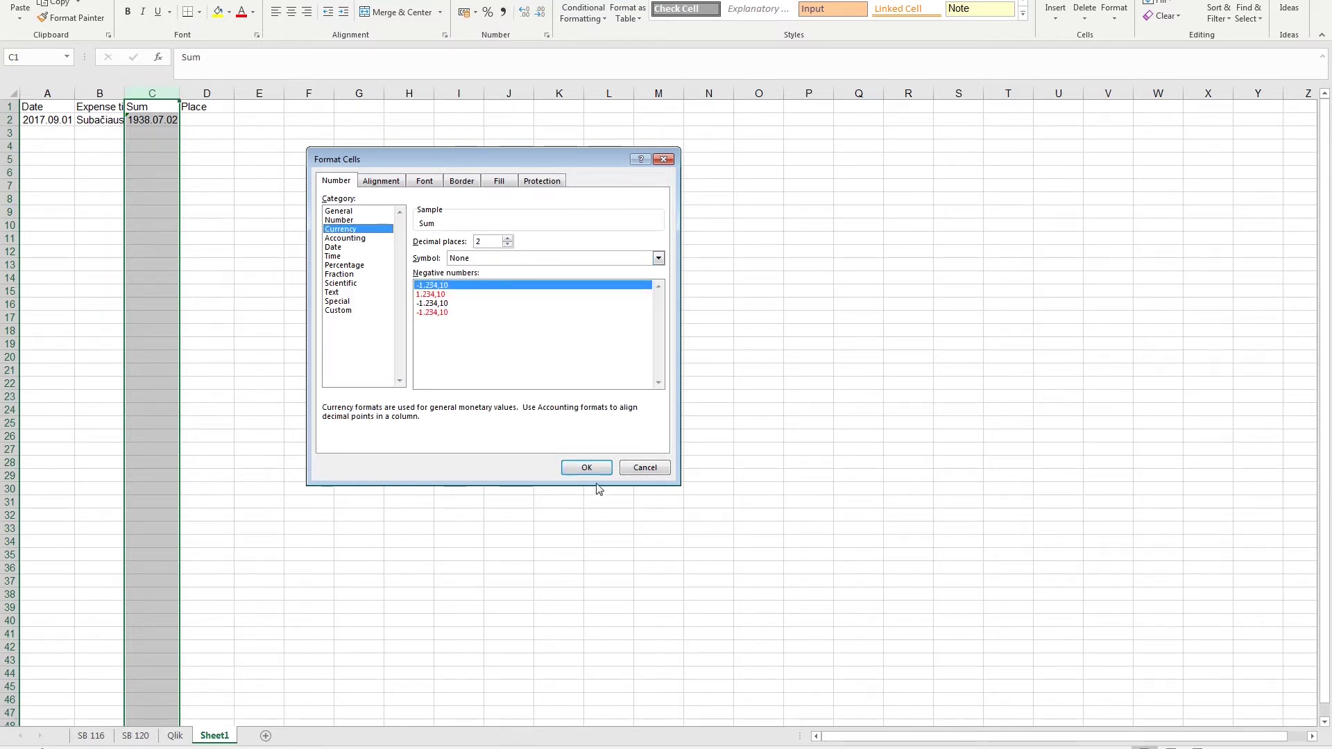
{"action": "left_click", "coordinate": [586, 467]}
{"action": "left_click", "coordinate": [55, 132]}
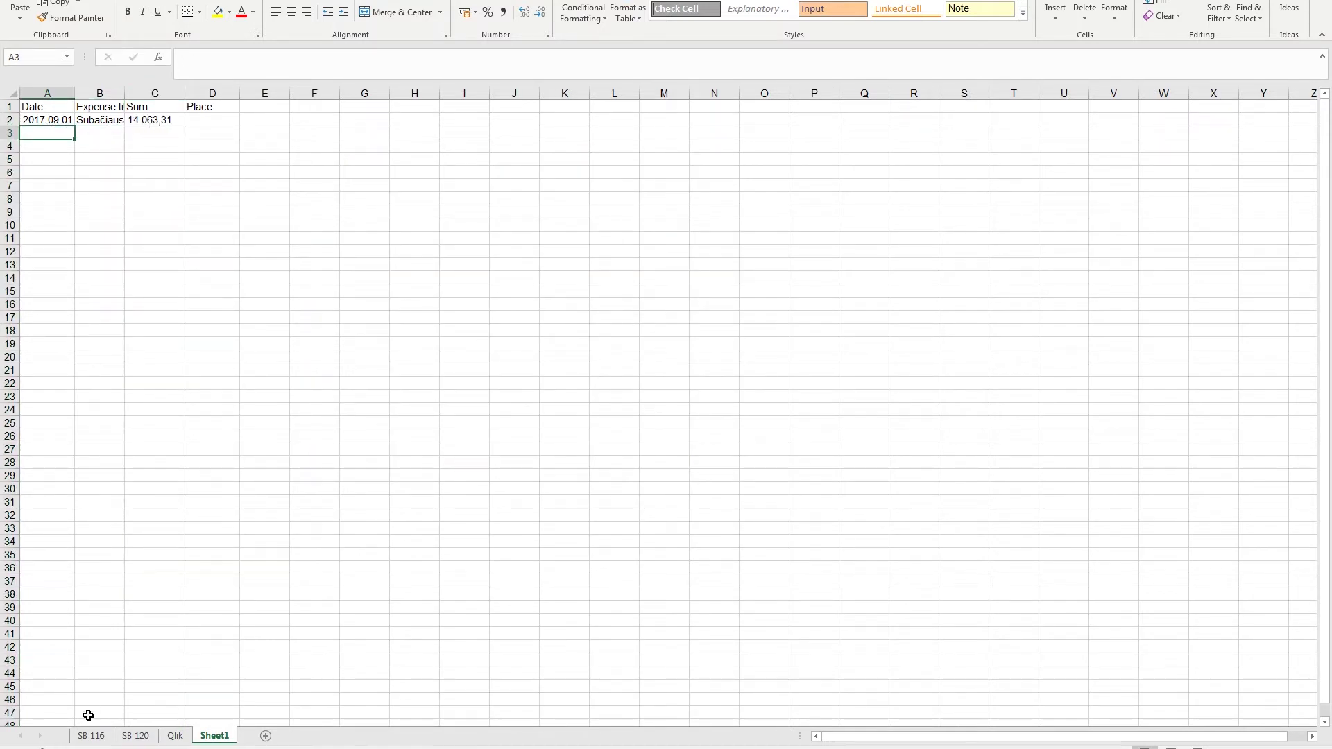
{"action": "left_click", "coordinate": [91, 735]}
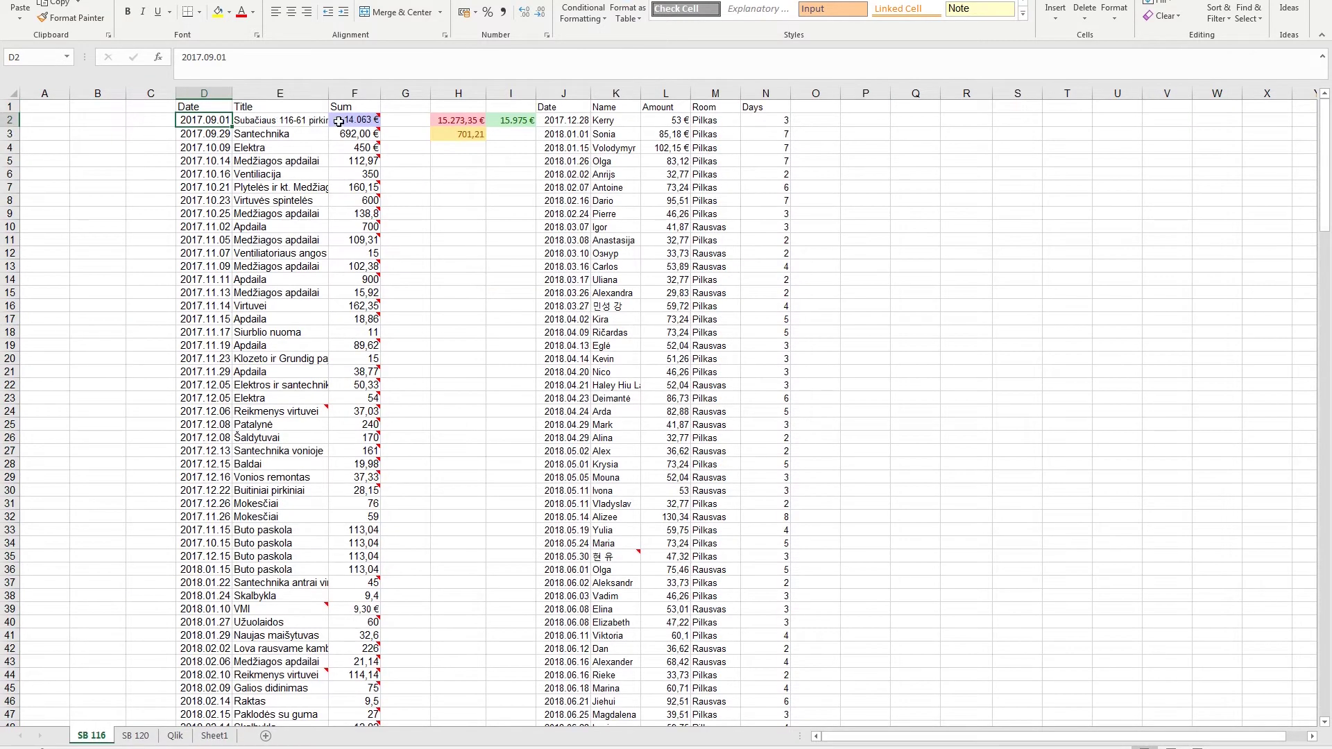
Fill Sheet1's A2:C2 formulas down through row 300.
{"action": "scroll", "coordinate": [256, 595], "scroll_direction": "down", "scroll_amount": 20}
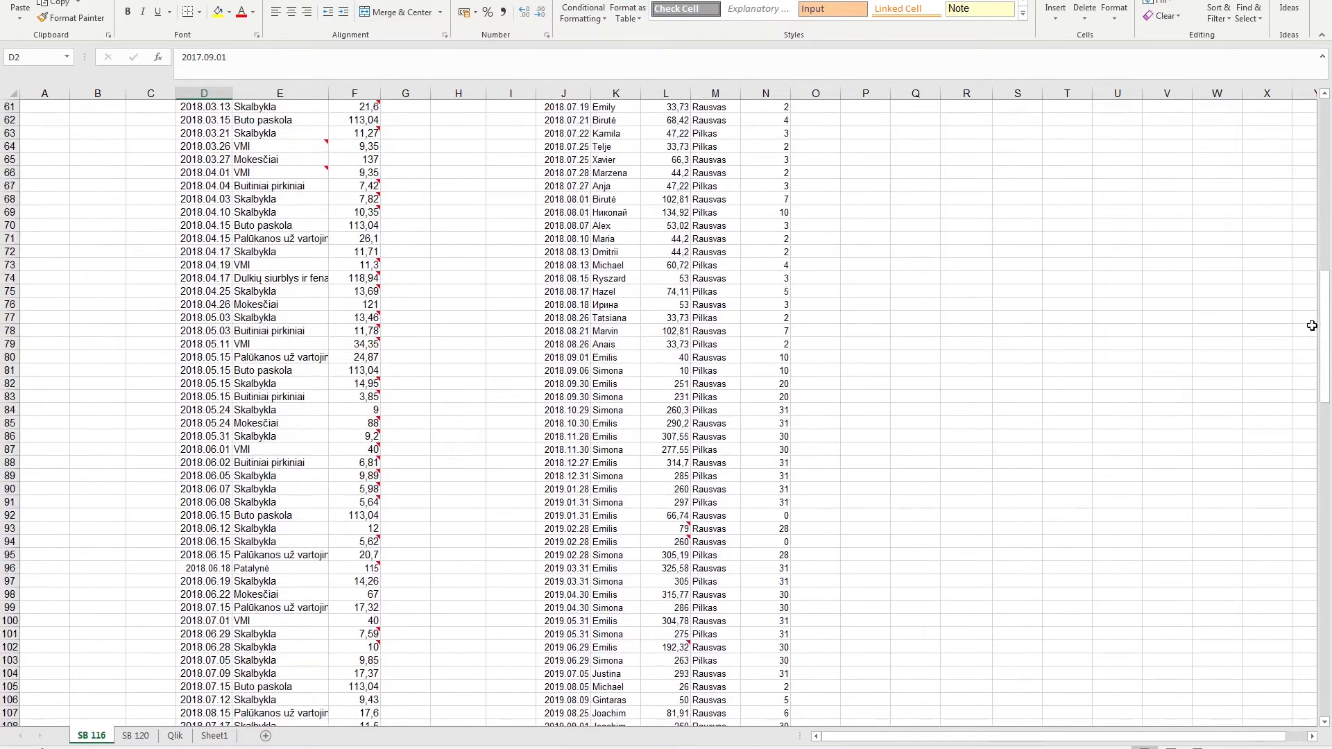
{"action": "left_click_drag", "start_coordinate": [1325, 326], "coordinate": [1326, 640]}
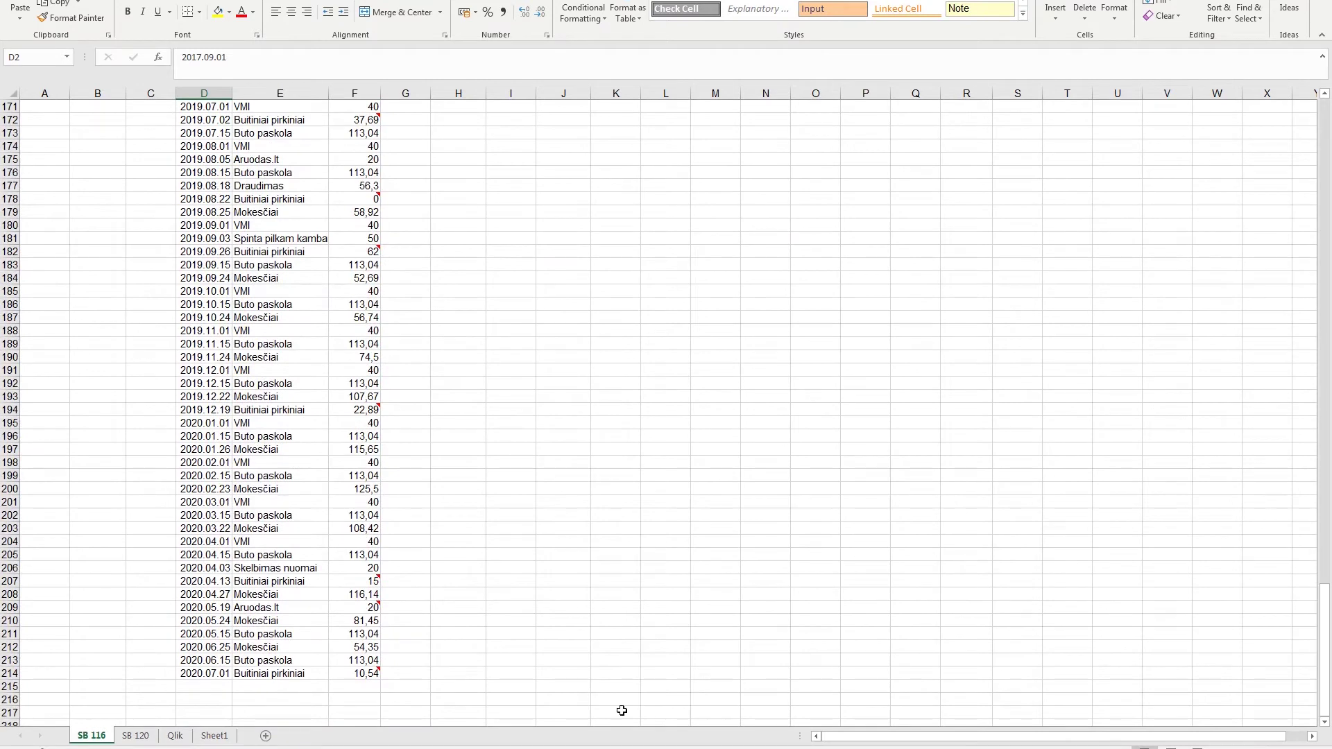
{"action": "scroll", "coordinate": [134, 522], "scroll_direction": "down", "scroll_amount": 5}
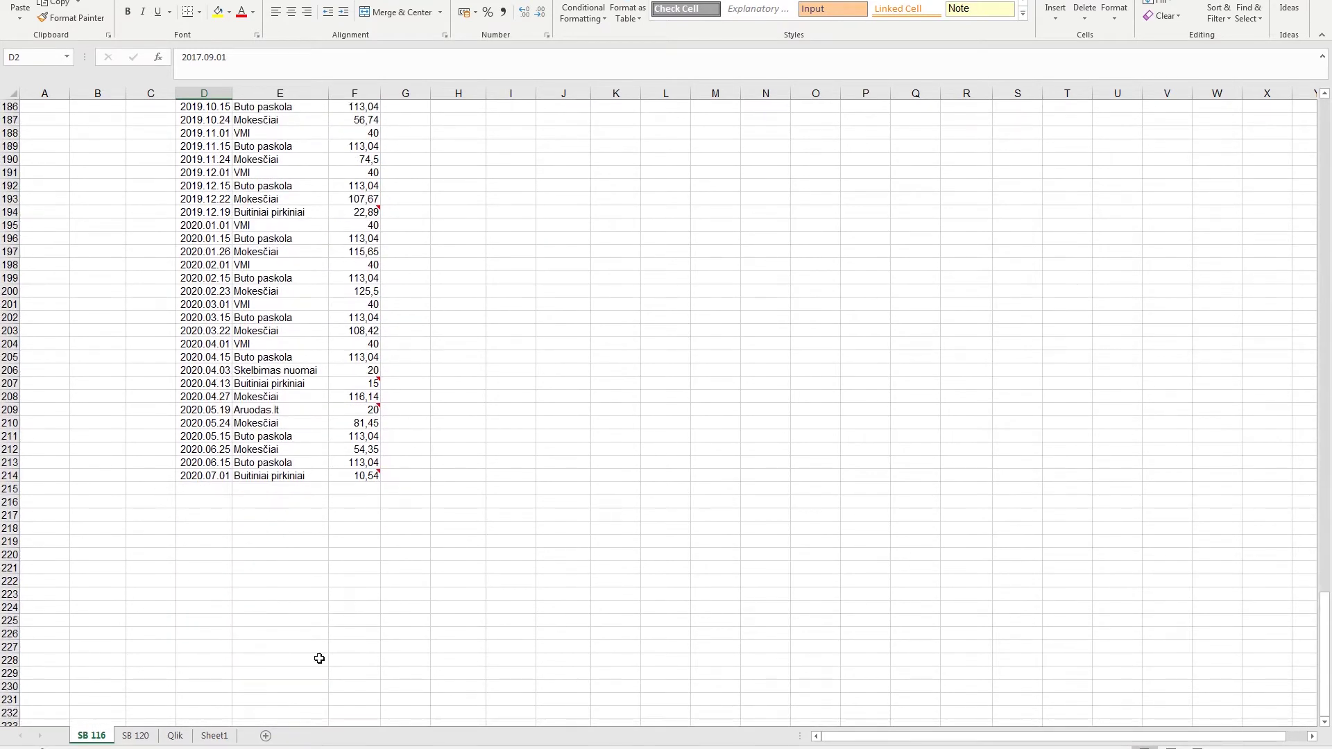
{"action": "left_click", "coordinate": [218, 737]}
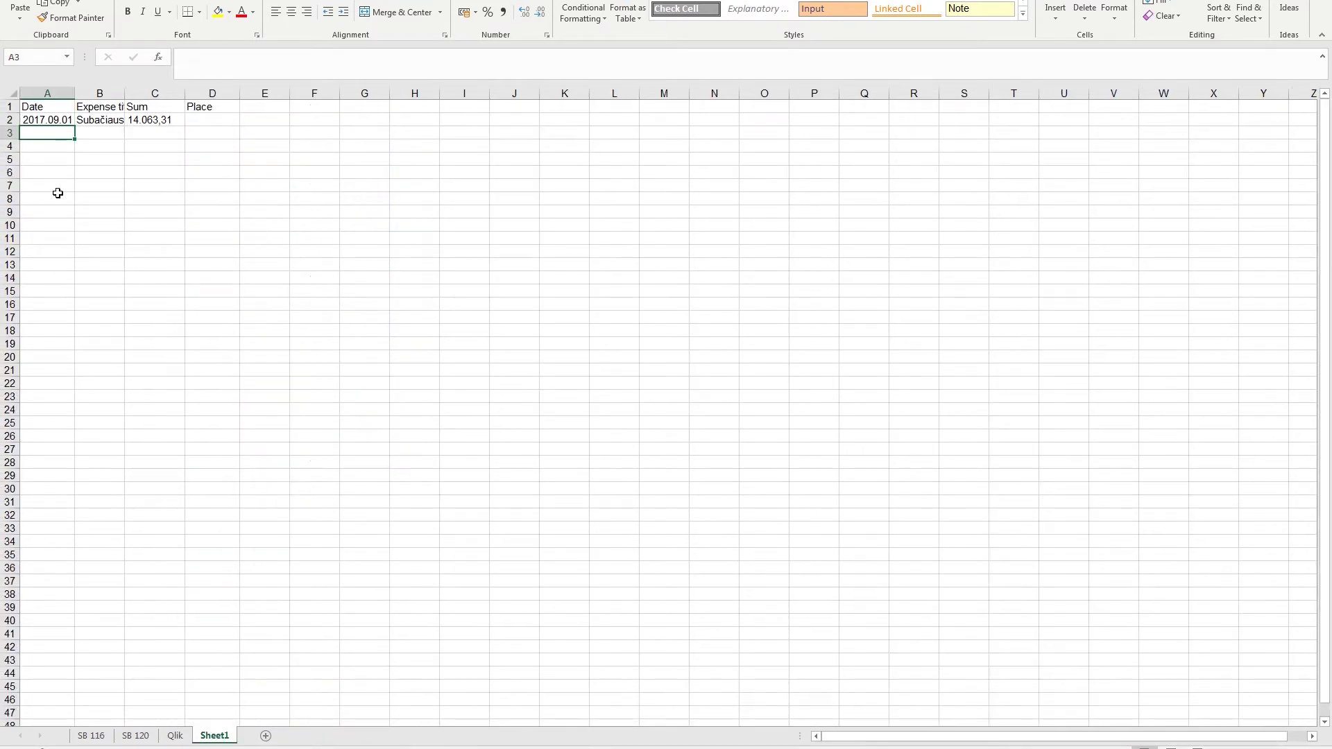
{"action": "left_click_drag", "start_coordinate": [38, 121], "coordinate": [172, 125]}
{"action": "scroll", "coordinate": [172, 216], "scroll_direction": "up", "scroll_amount": 6}
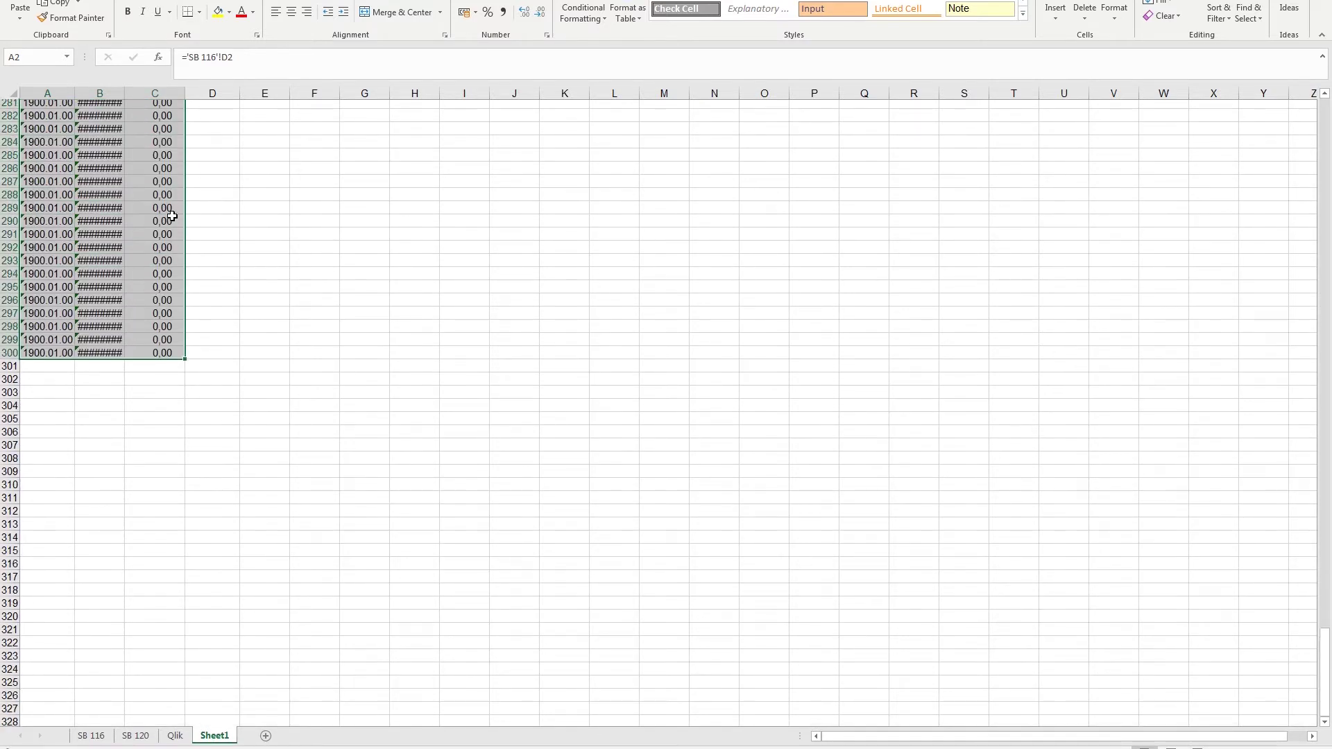
{"action": "scroll", "coordinate": [172, 217], "scroll_direction": "up", "scroll_amount": 3}
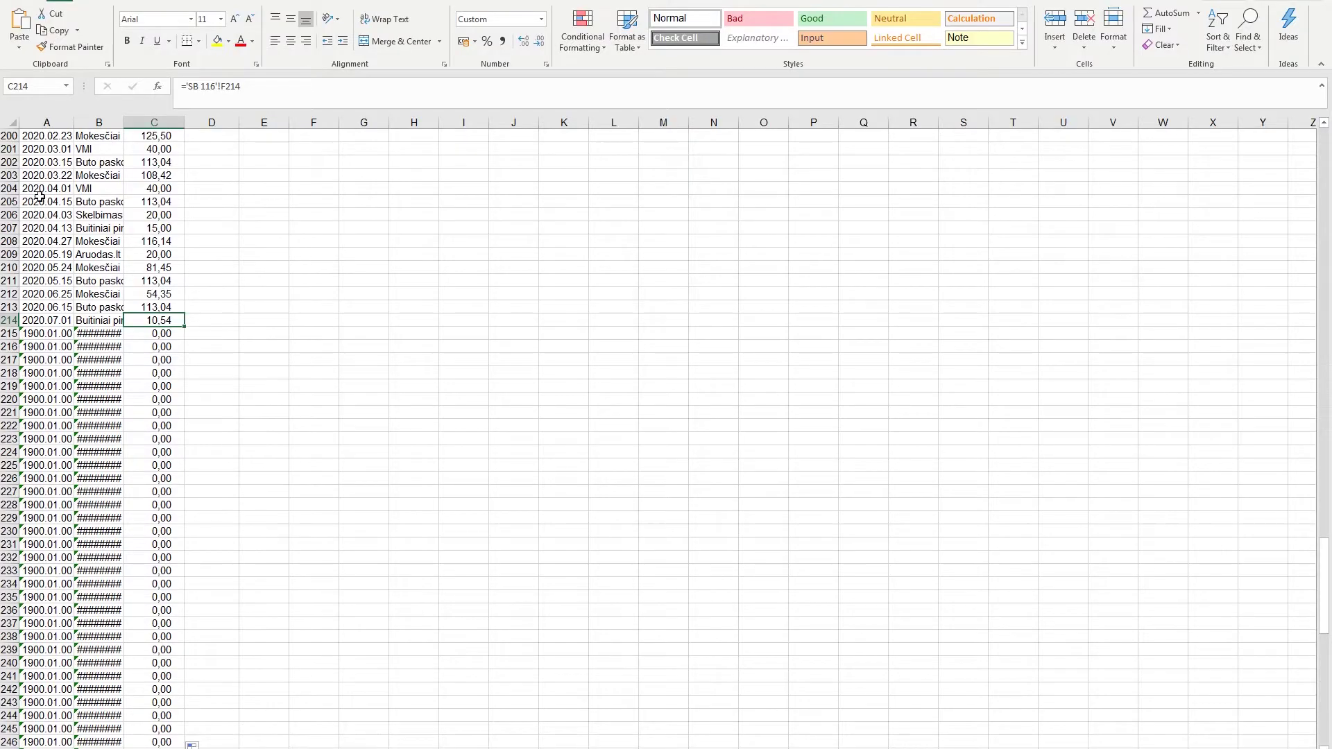
Widen Sheet1's columns B and C so the filled values show instead of hash marks.
{"action": "left_click_drag", "start_coordinate": [47, 201], "coordinate": [217, 301]}
{"action": "left_click", "coordinate": [98, 340]}
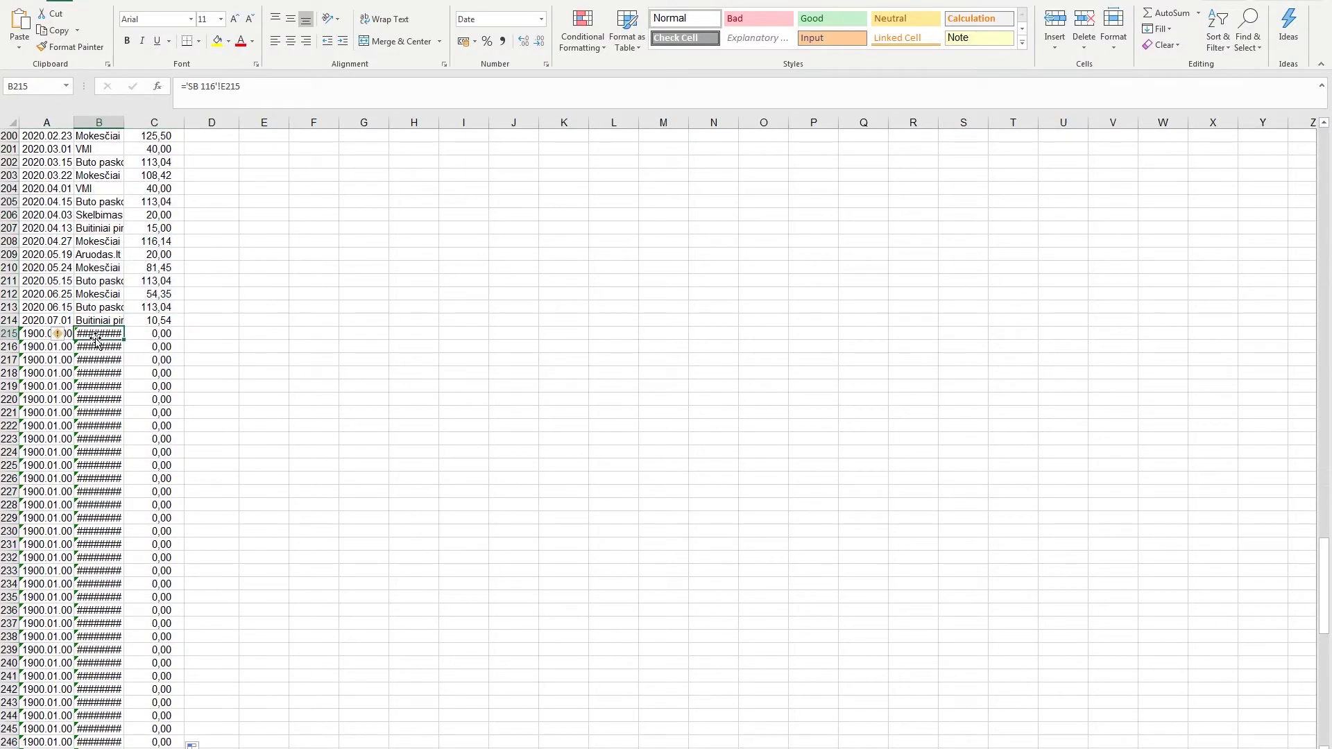
{"action": "mouse_move", "coordinate": [96, 337]}
{"action": "left_click", "coordinate": [99, 386]}
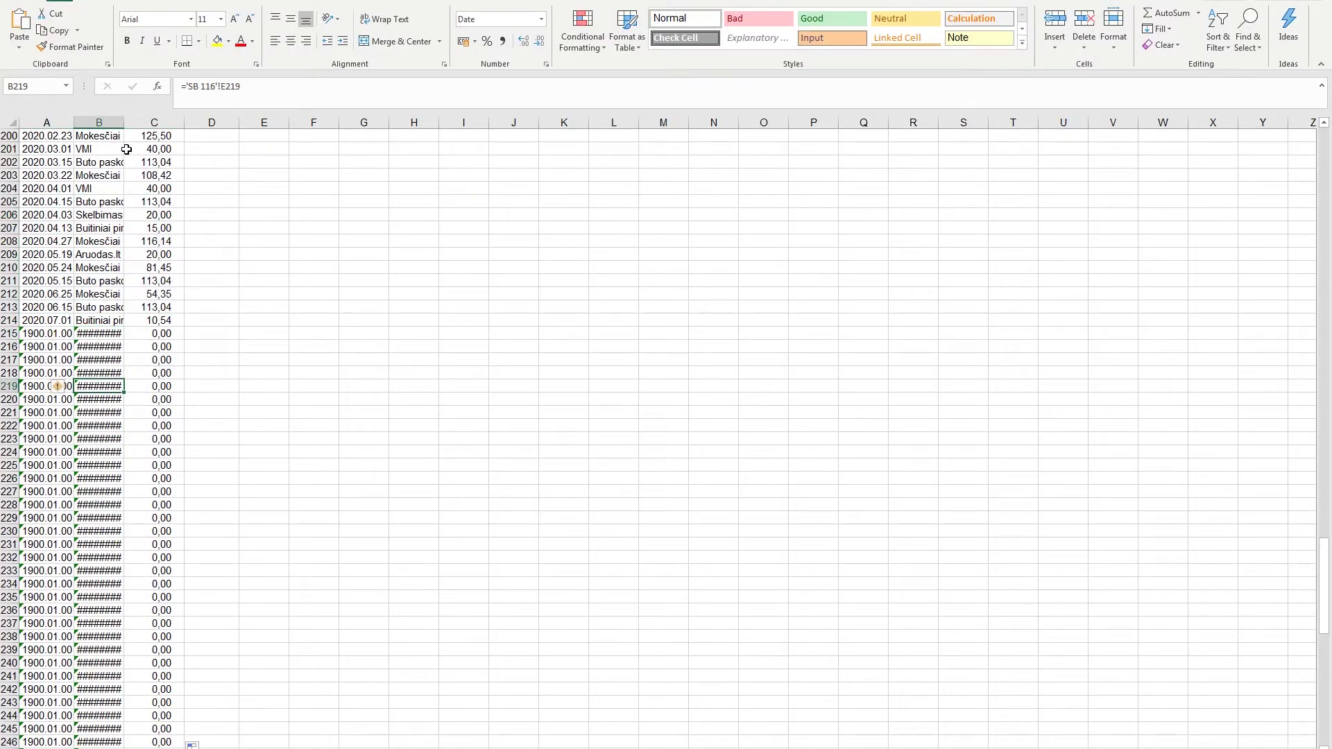
{"action": "left_click_drag", "start_coordinate": [123, 122], "coordinate": [140, 122]}
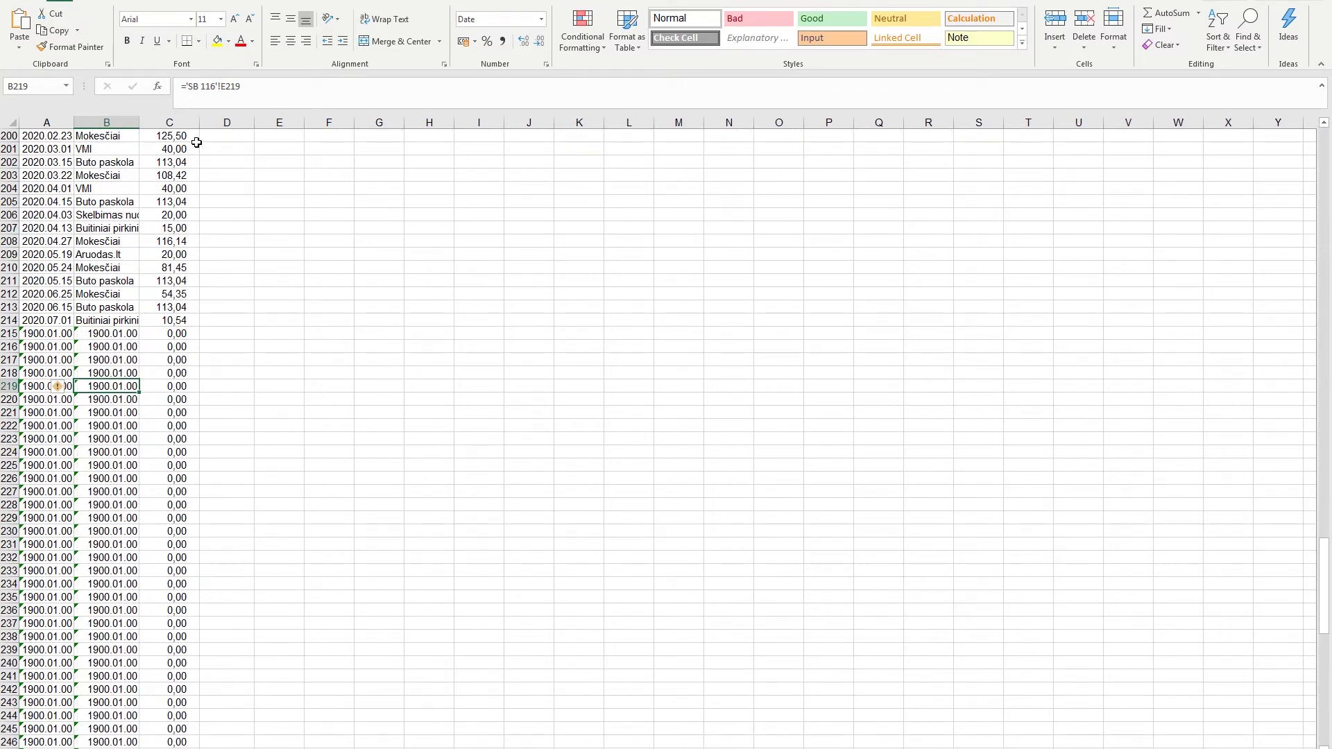
{"action": "left_click", "coordinate": [207, 122]}
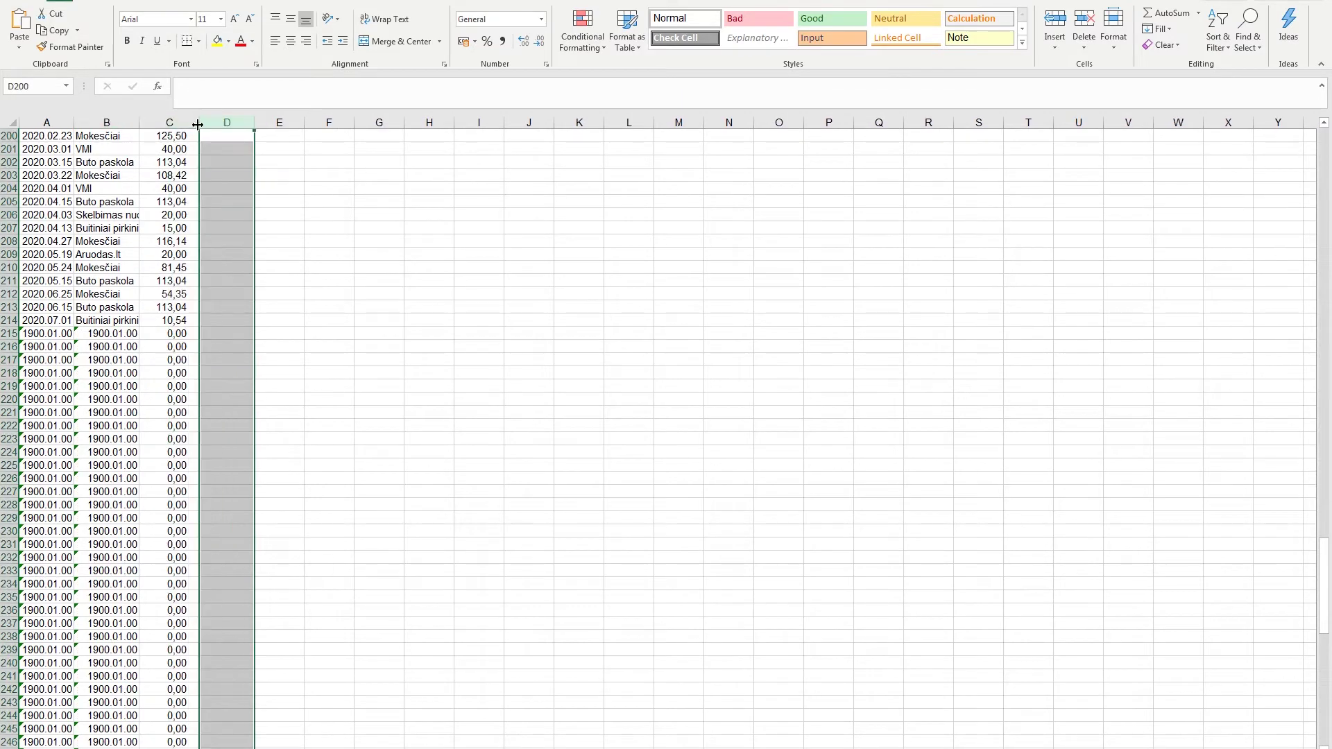
{"action": "left_click_drag", "start_coordinate": [198, 123], "coordinate": [209, 122]}
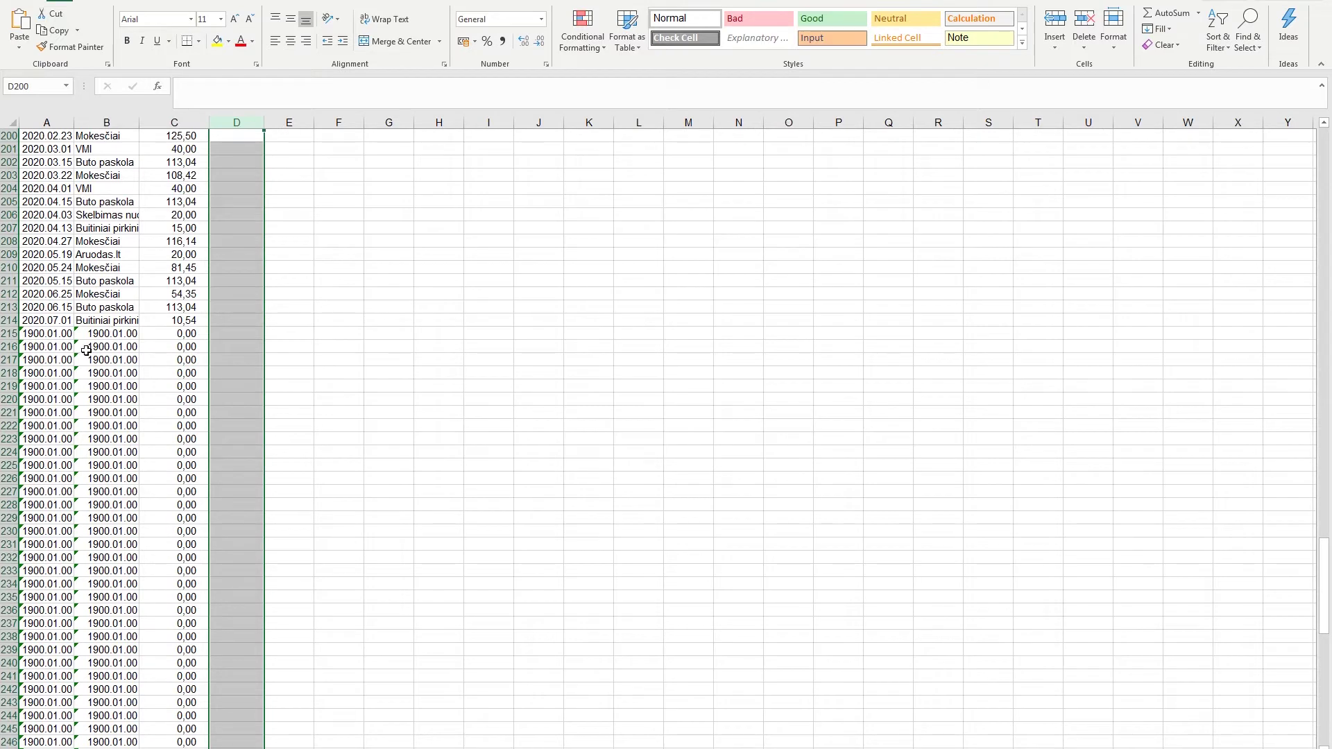
Inspect formulas in the empty filled rows from 215 down, including the warning on A215.
{"action": "left_click", "coordinate": [50, 337]}
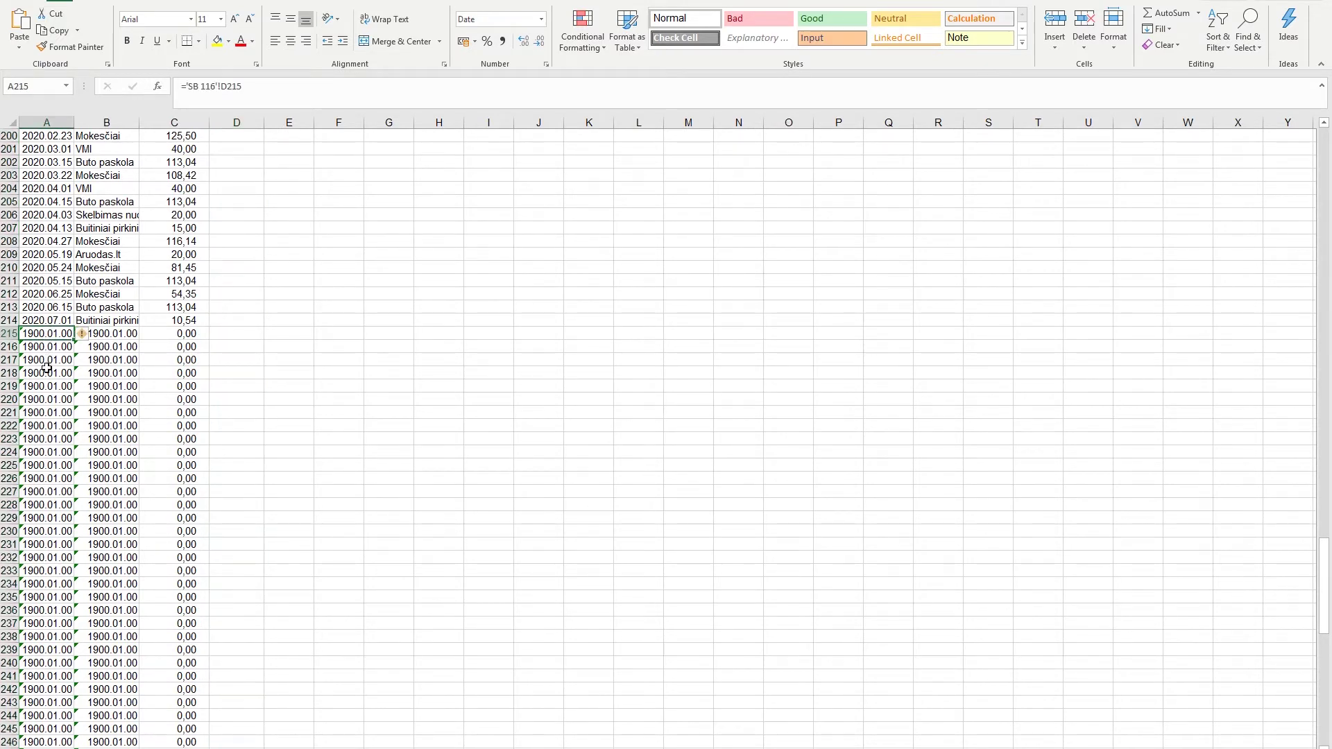
{"action": "left_click", "coordinate": [41, 399]}
{"action": "left_click", "coordinate": [50, 466]}
{"action": "left_click", "coordinate": [39, 333]}
{"action": "left_click", "coordinate": [42, 398]}
{"action": "left_click", "coordinate": [94, 361]}
{"action": "left_click", "coordinate": [129, 479]}
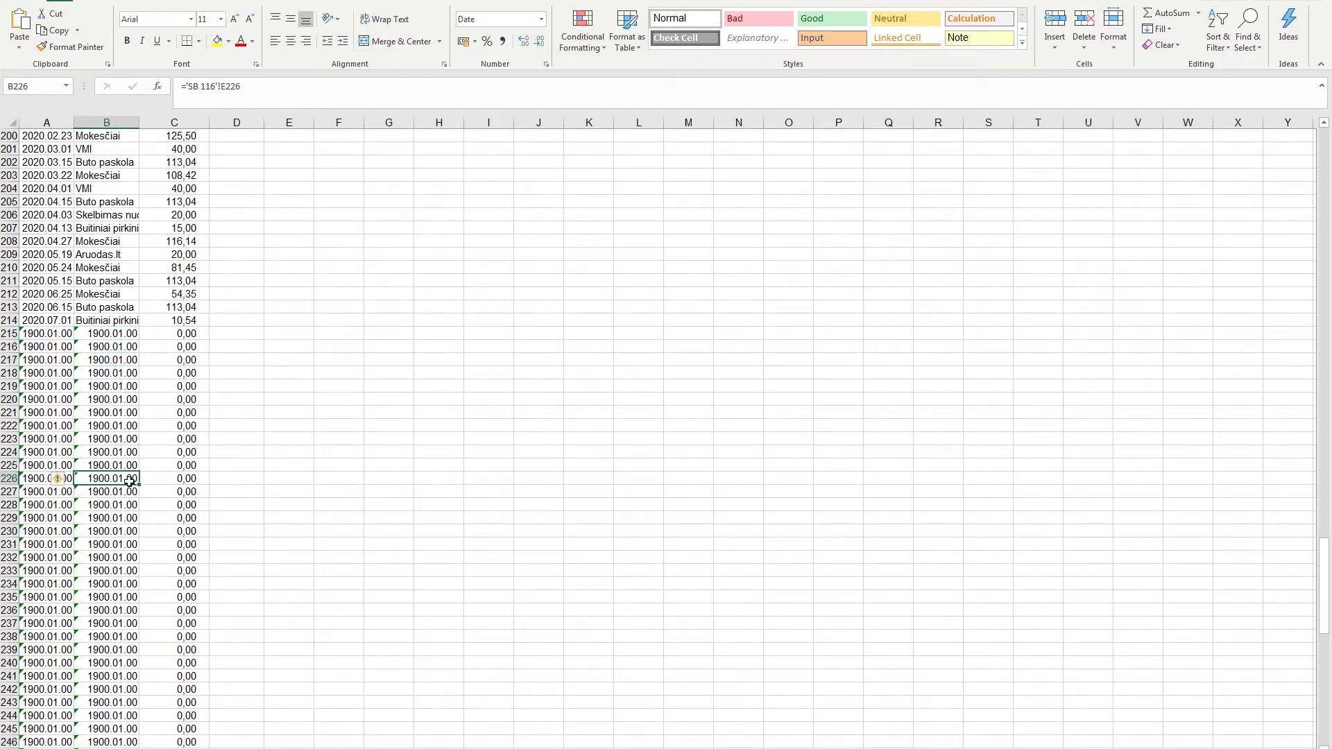
{"action": "left_click", "coordinate": [116, 346]}
{"action": "left_click", "coordinate": [49, 389]}
{"action": "left_click", "coordinate": [101, 403]}
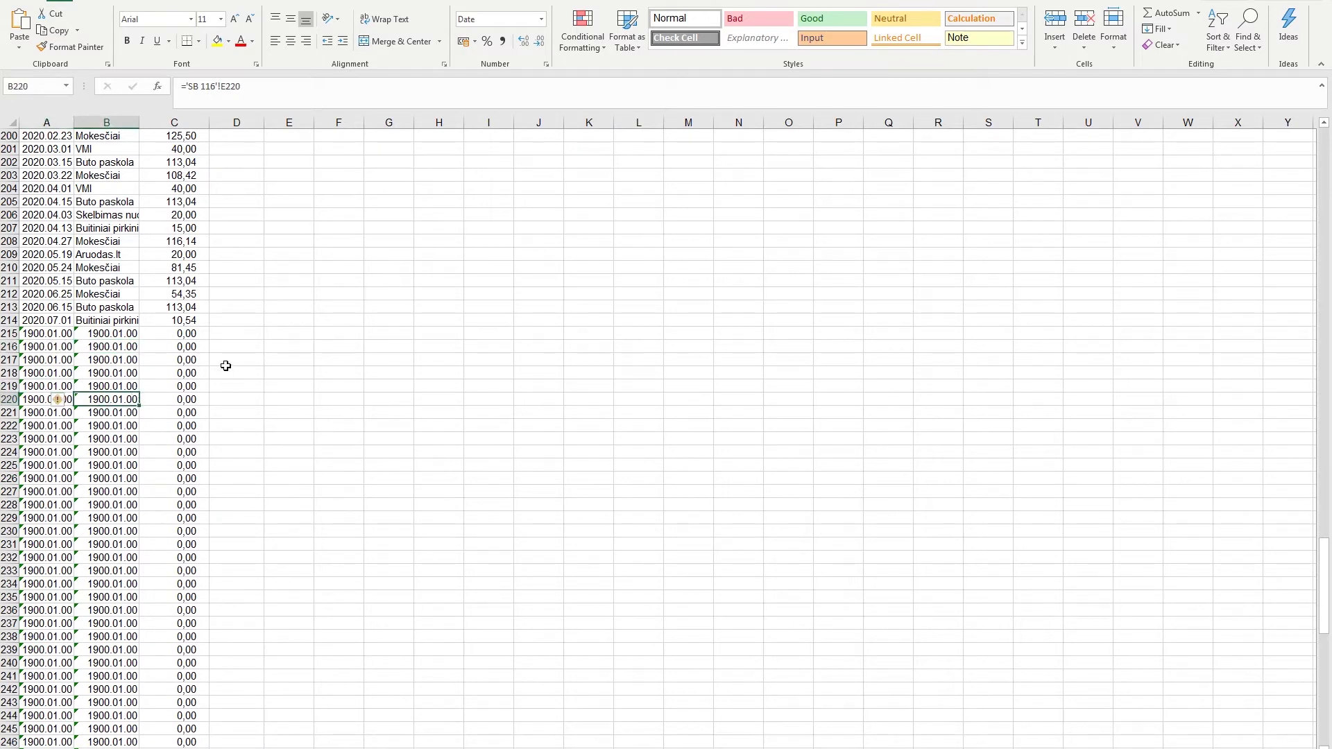
{"action": "left_click", "coordinate": [189, 373]}
{"action": "scroll", "coordinate": [166, 462], "scroll_direction": "down", "scroll_amount": 7}
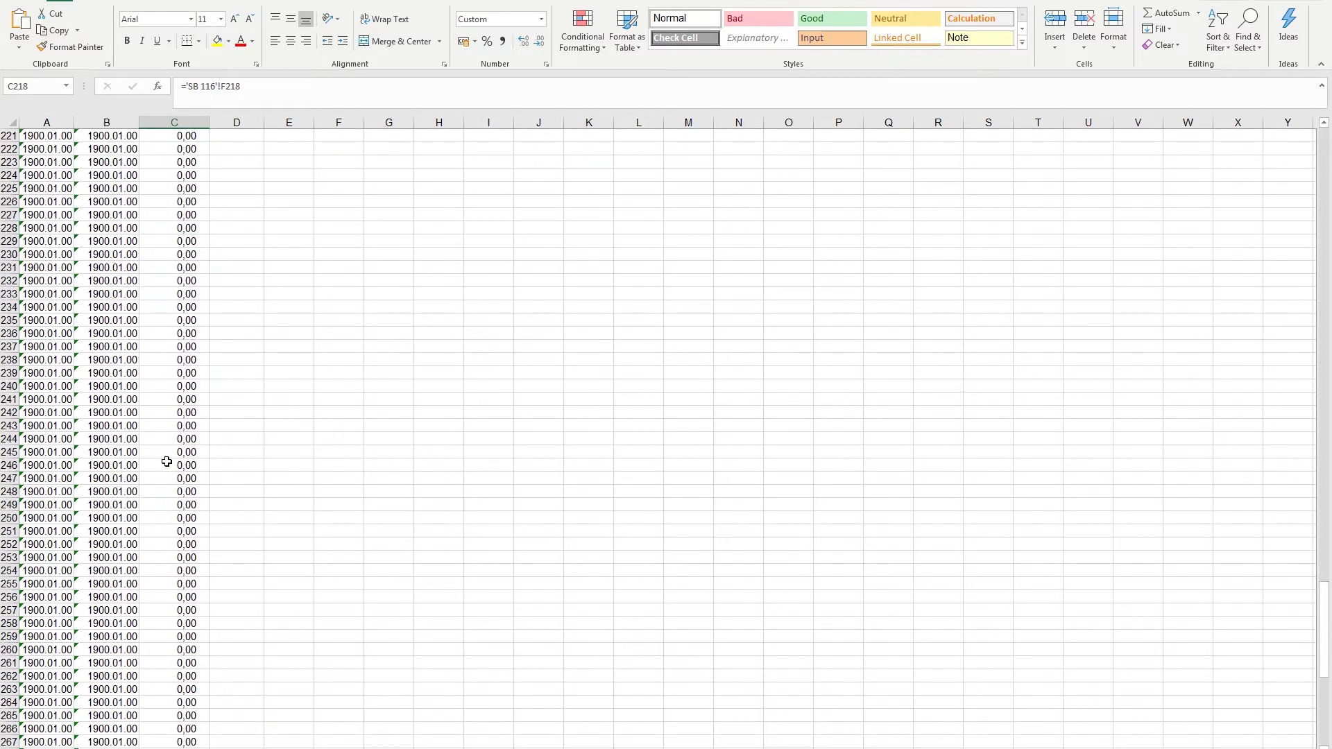
{"action": "scroll", "coordinate": [166, 462], "scroll_direction": "up", "scroll_amount": 8}
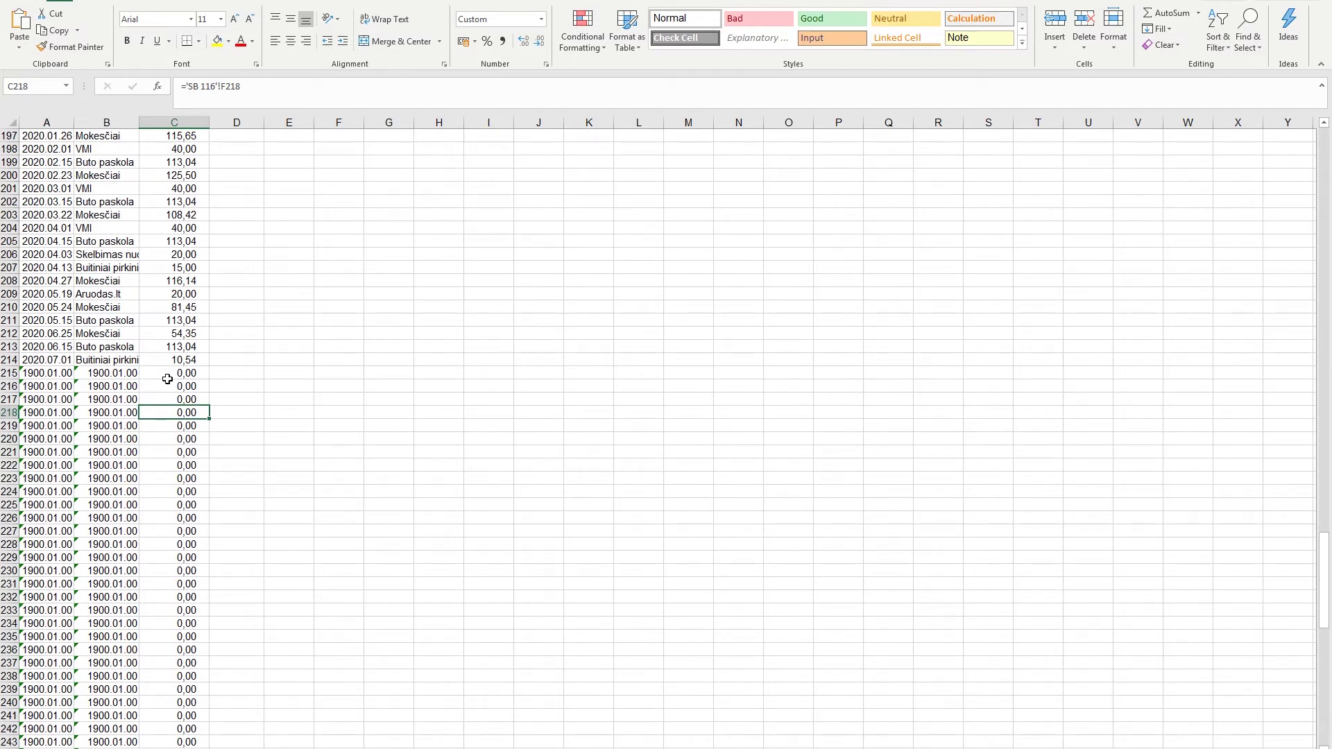
{"action": "left_click", "coordinate": [52, 377]}
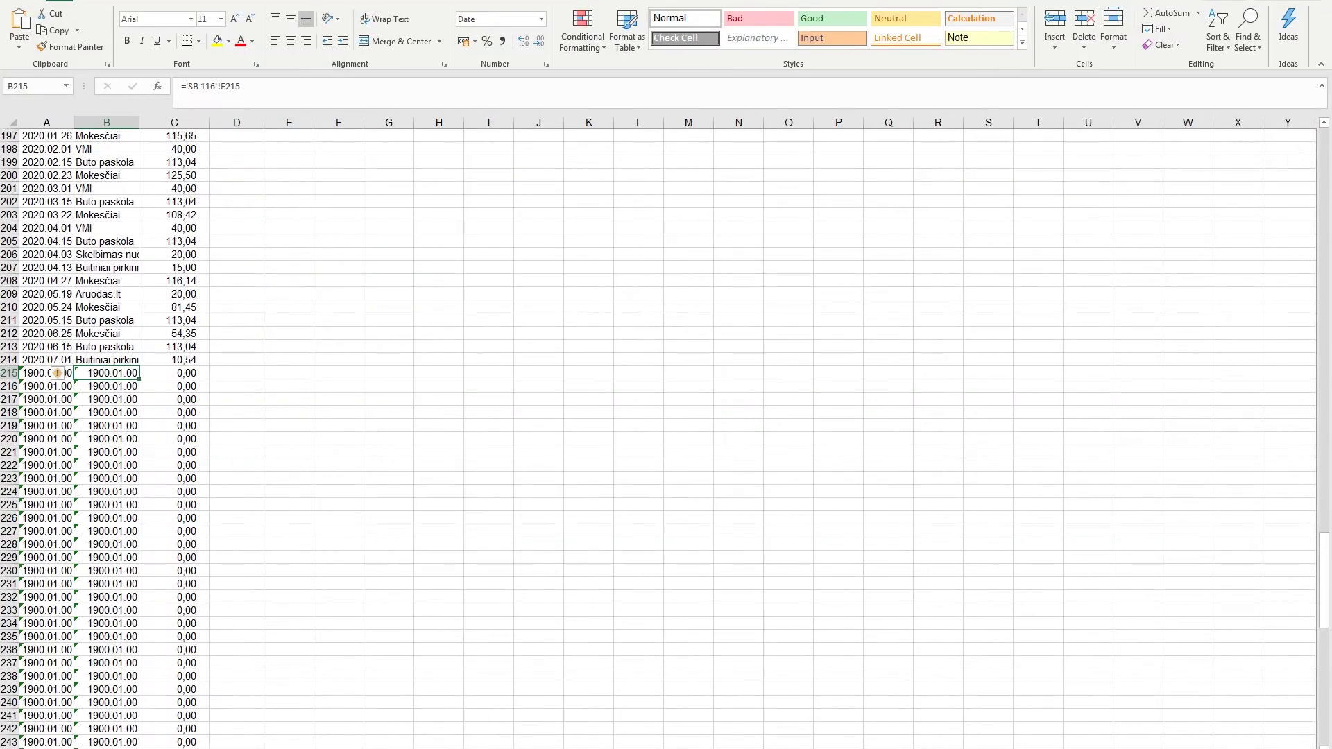
{"action": "left_click", "coordinate": [38, 375]}
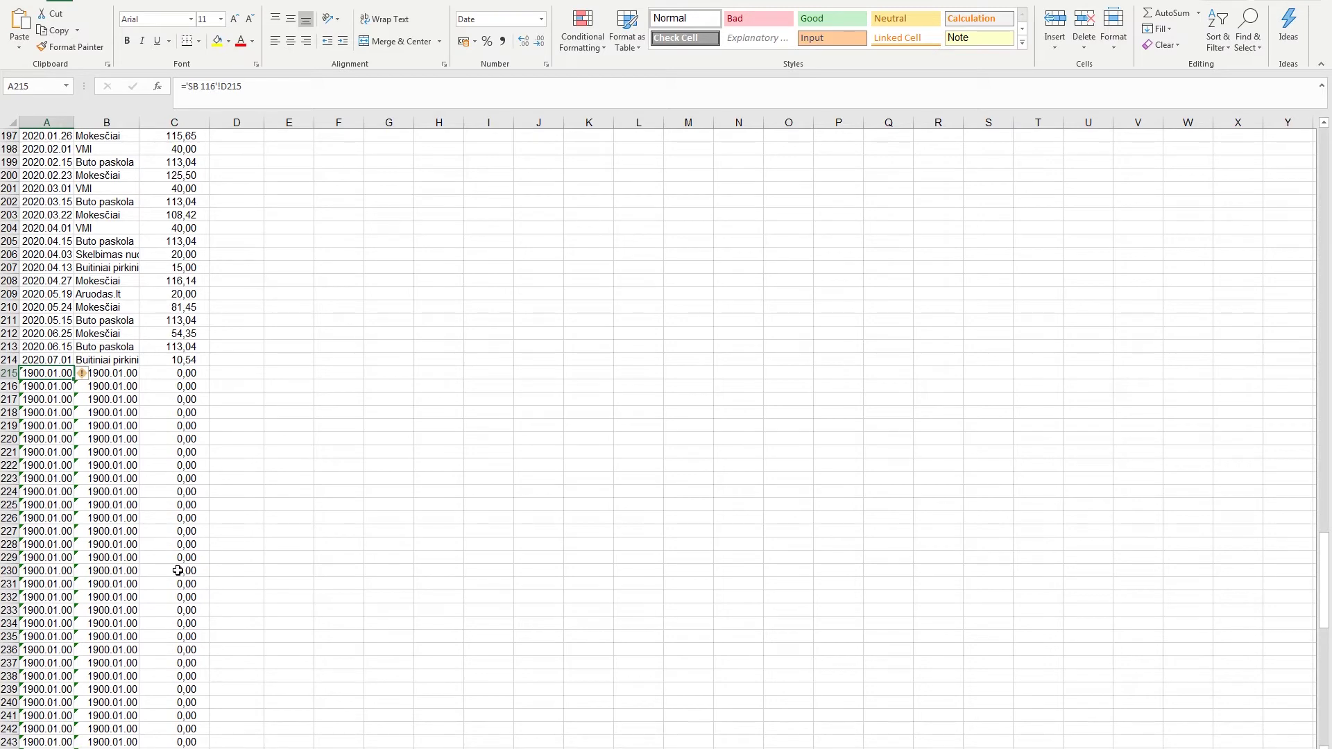
{"action": "scroll", "coordinate": [177, 622], "scroll_direction": "down", "scroll_amount": 8}
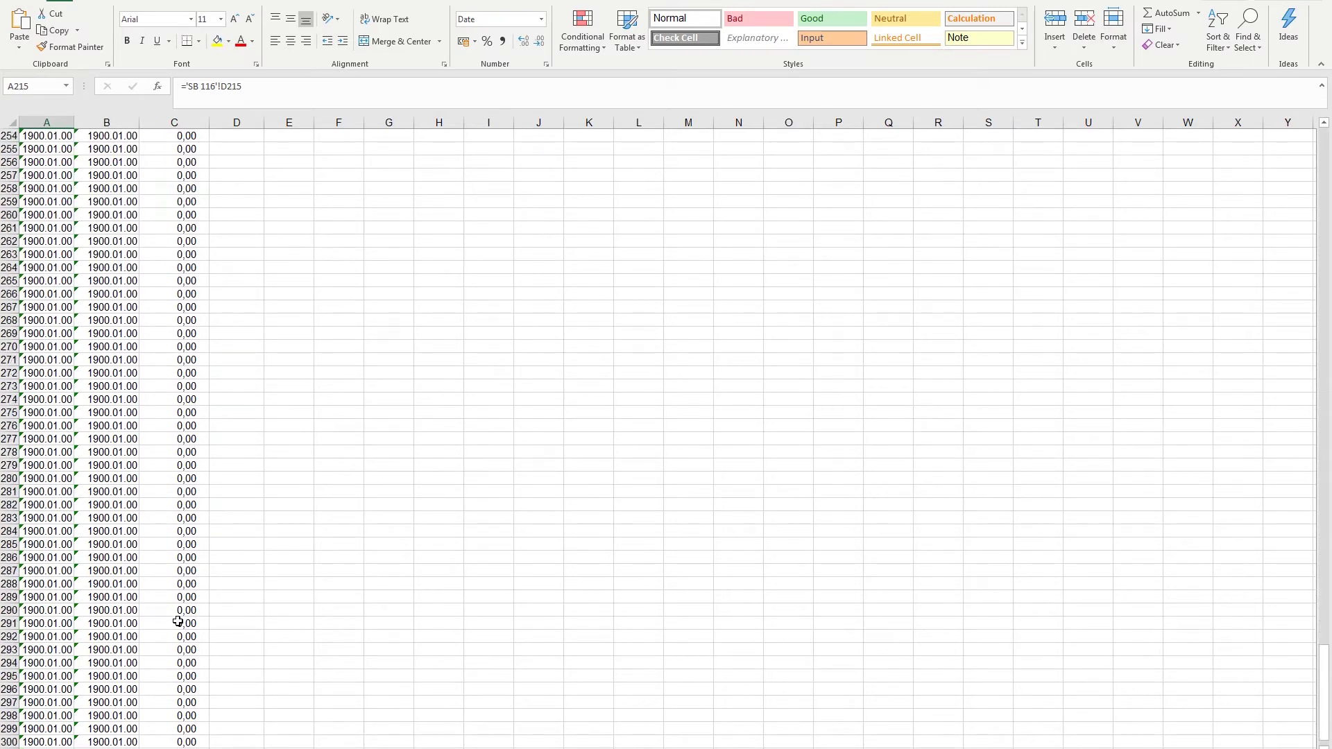
{"action": "scroll", "coordinate": [177, 622], "scroll_direction": "up", "scroll_amount": 4}
{"action": "scroll", "coordinate": [178, 622], "scroll_direction": "up", "scroll_amount": 20}
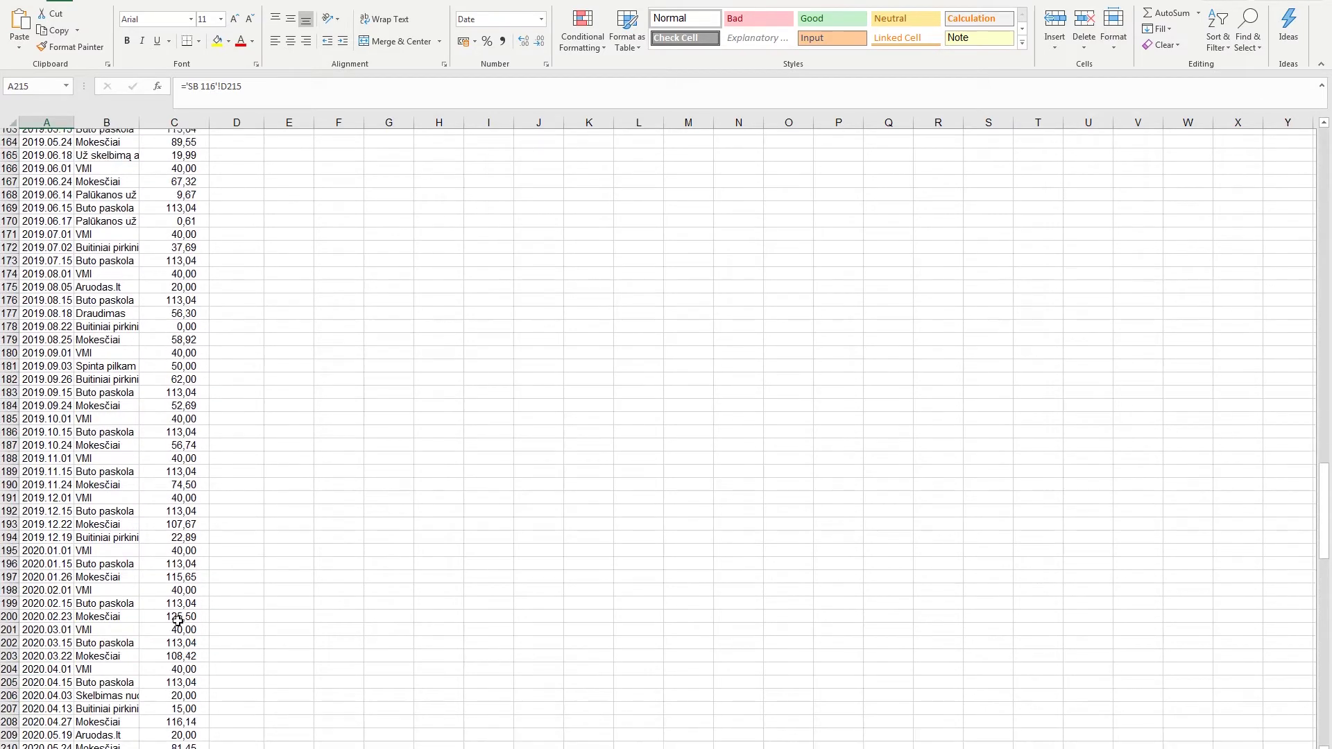
{"action": "scroll", "coordinate": [178, 619], "scroll_direction": "up", "scroll_amount": 20}
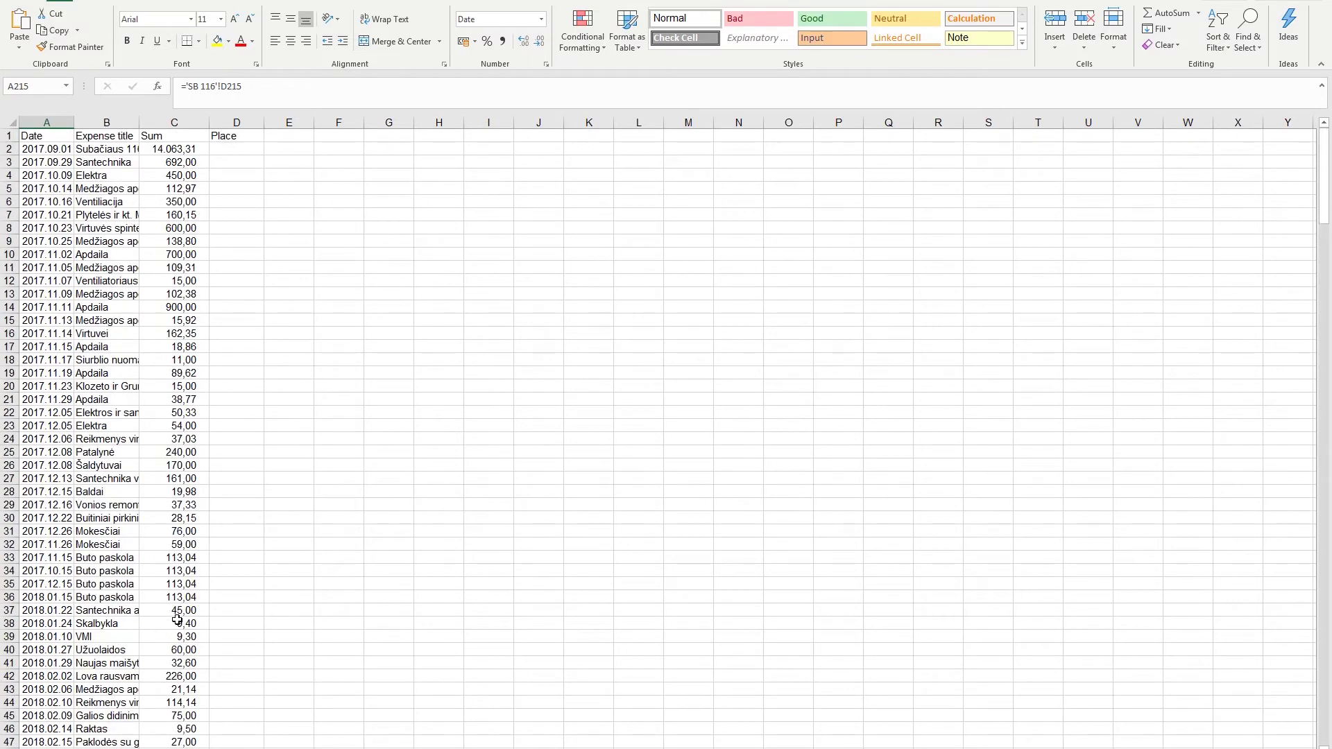
{"action": "left_click", "coordinate": [53, 151]}
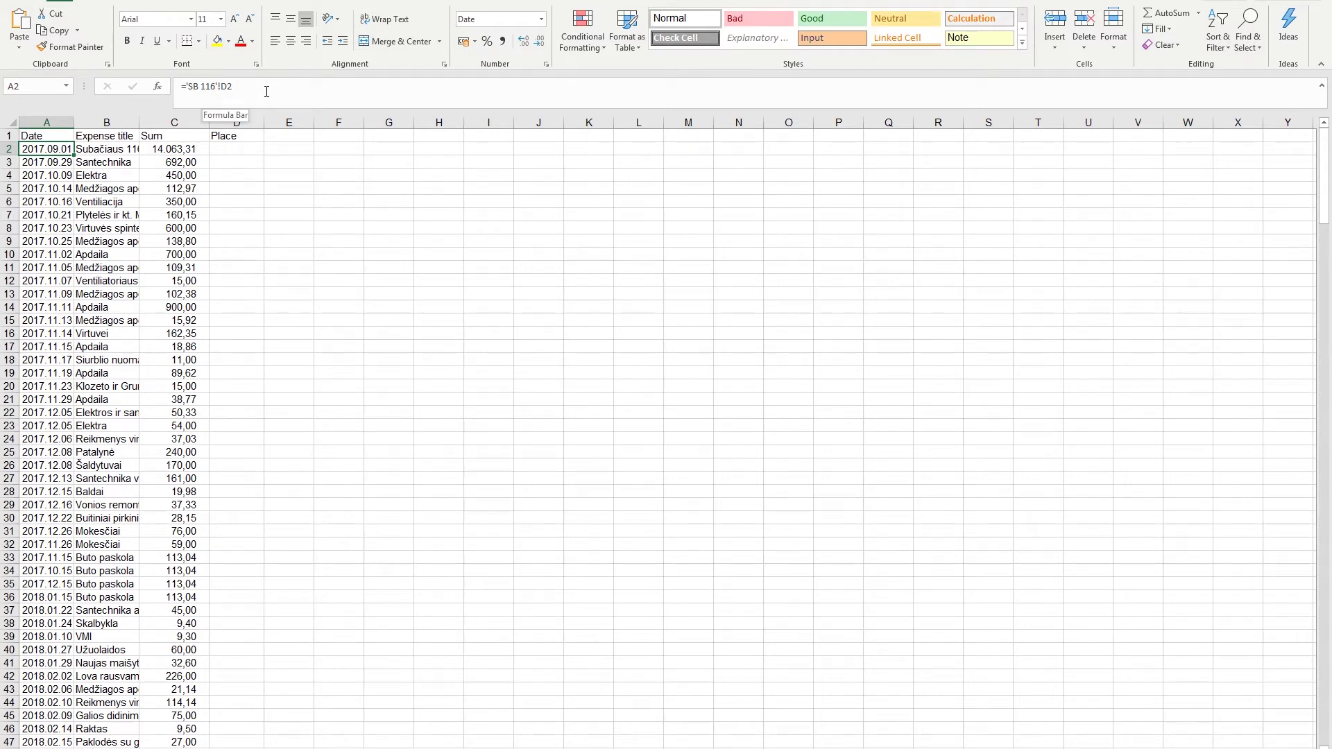
Insert IFERROR(IF( before the 'SB 116'!D2 reference in A2's formula.
{"action": "left_click", "coordinate": [246, 81]}
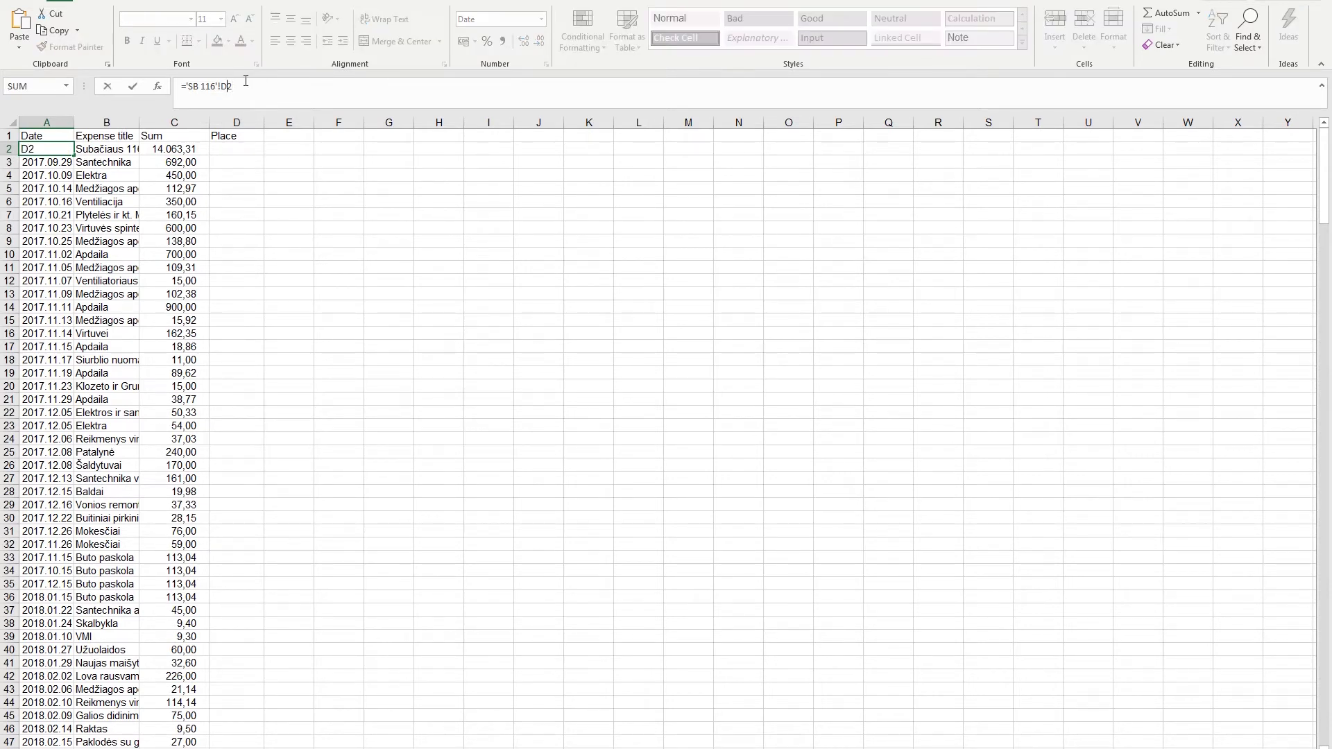
{"action": "key", "text": "Left"}
{"action": "key", "text": "Left"}
{"action": "key", "text": "Left"}
{"action": "key", "text": "Left"}
{"action": "key", "text": "Delete"}
{"action": "type", "text": "'"}
{"action": "type", "text": "IFERRO"}
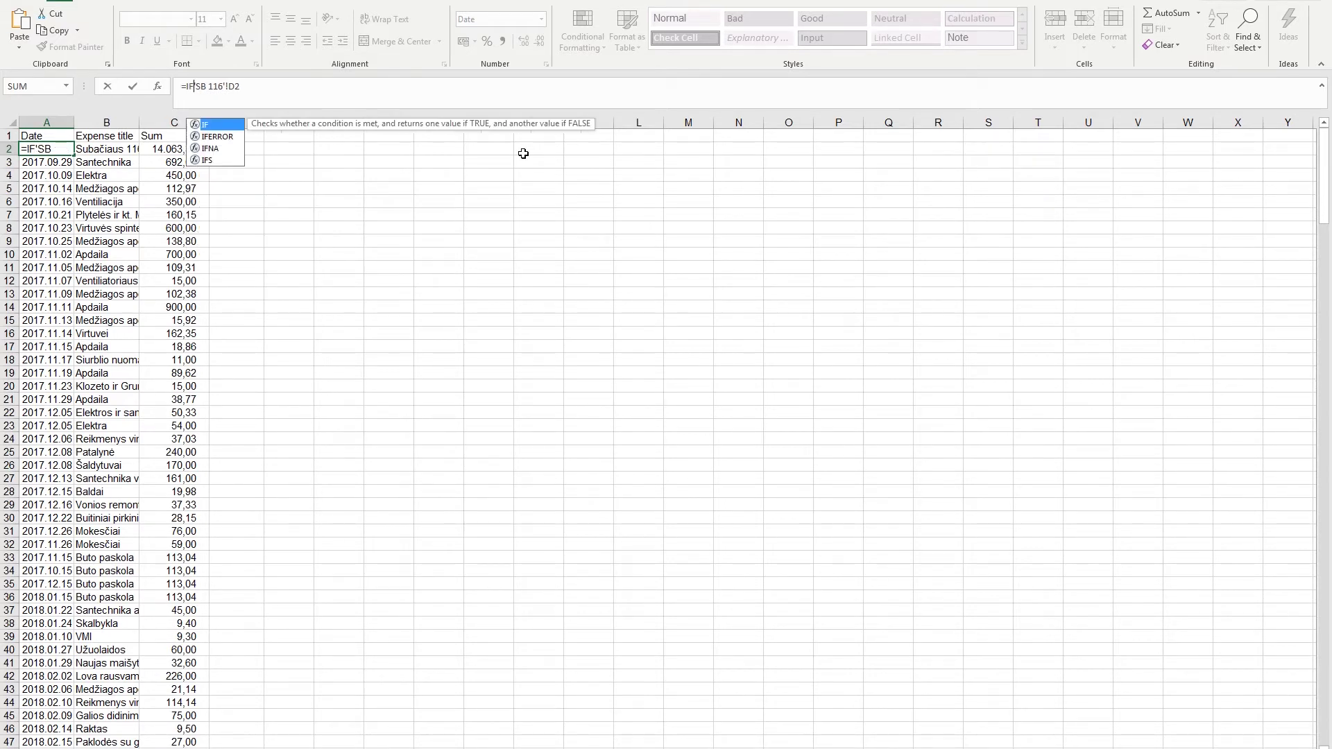
{"action": "type", "text": "R"}
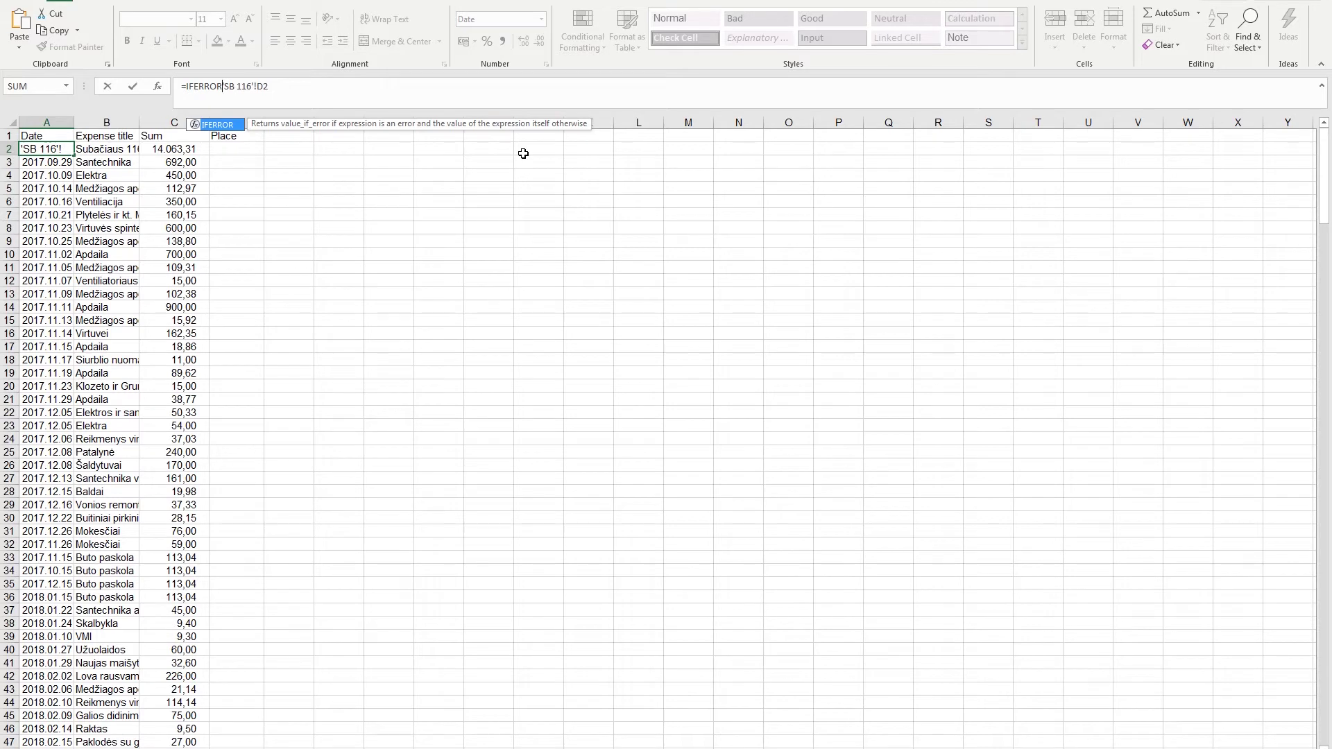
{"action": "type", "text": "(IF"}
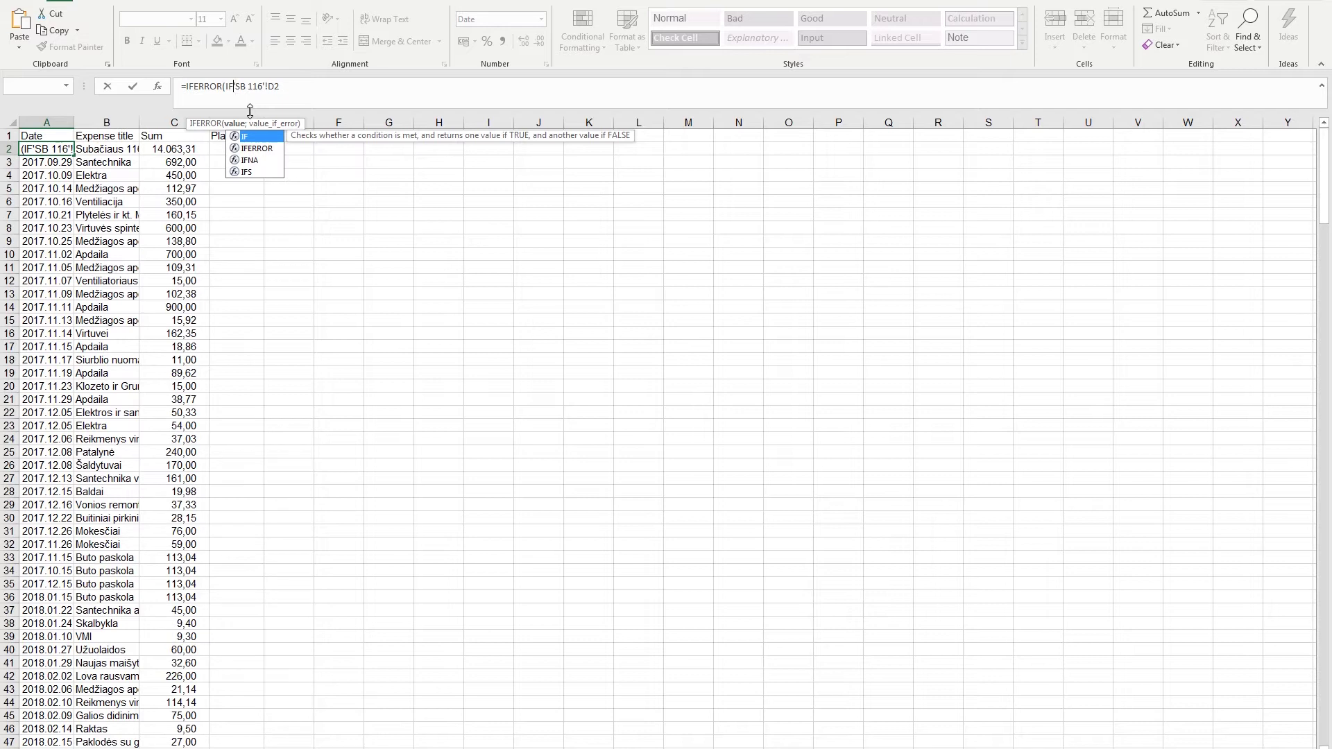
{"action": "type", "text": "("}
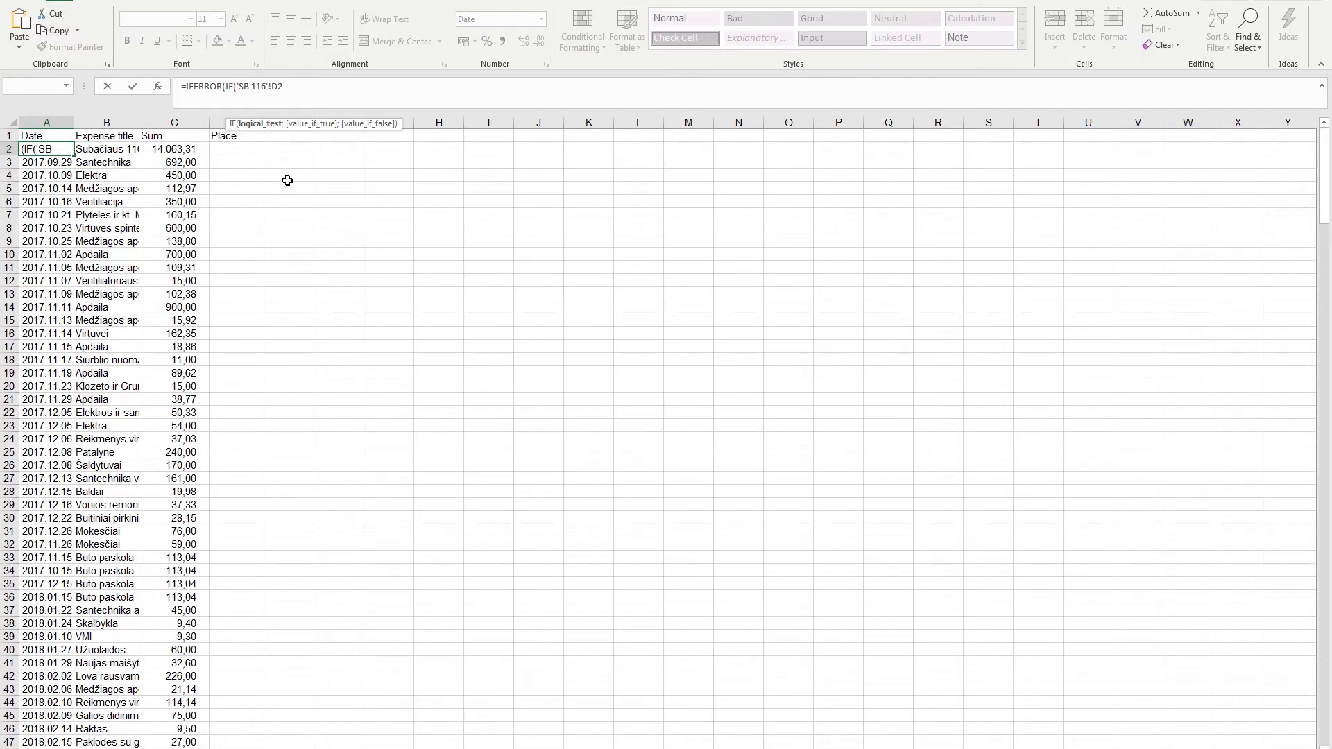
Add the blank check ="";""; after the 'SB 116'!D2 reference.
{"action": "key", "text": "Right"}
{"action": "key", "text": "Right"}
{"action": "type", "text": "=\"\""}
{"action": "type", "text": ";"}
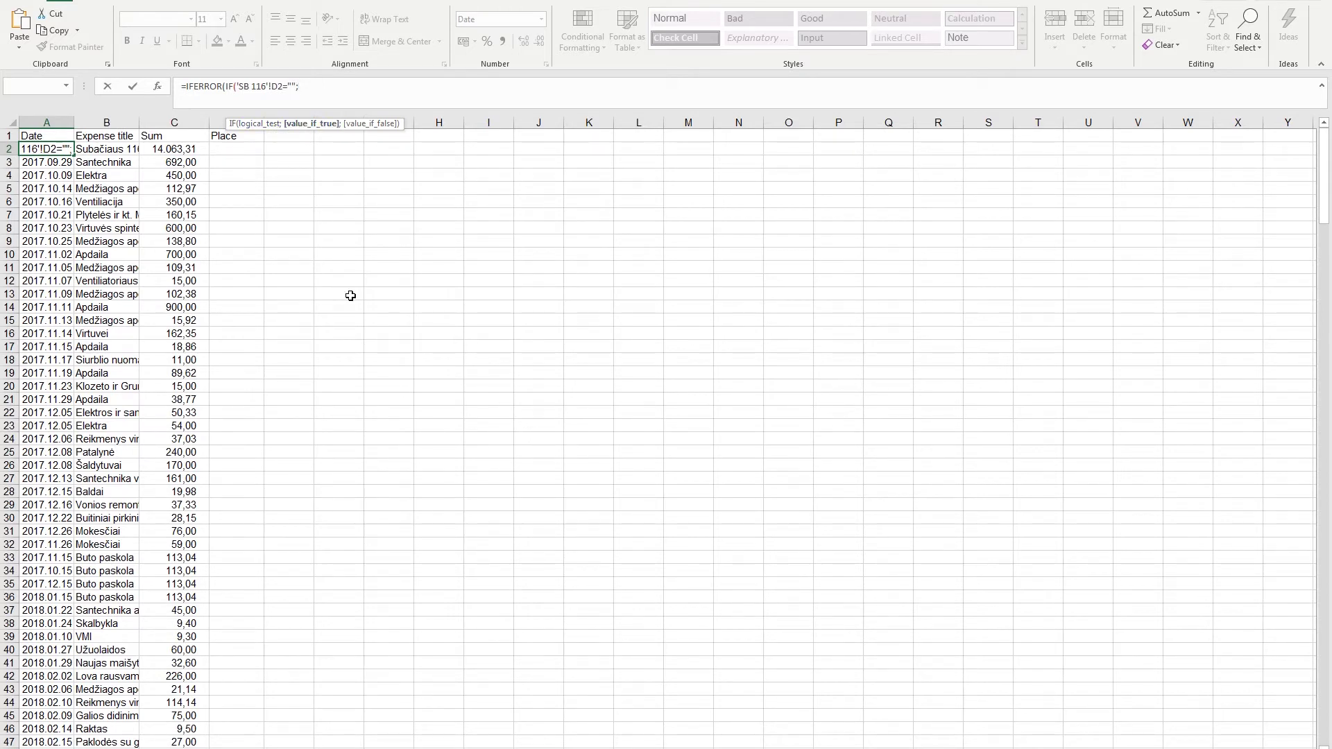
{"action": "type", "text": "\"\";"}
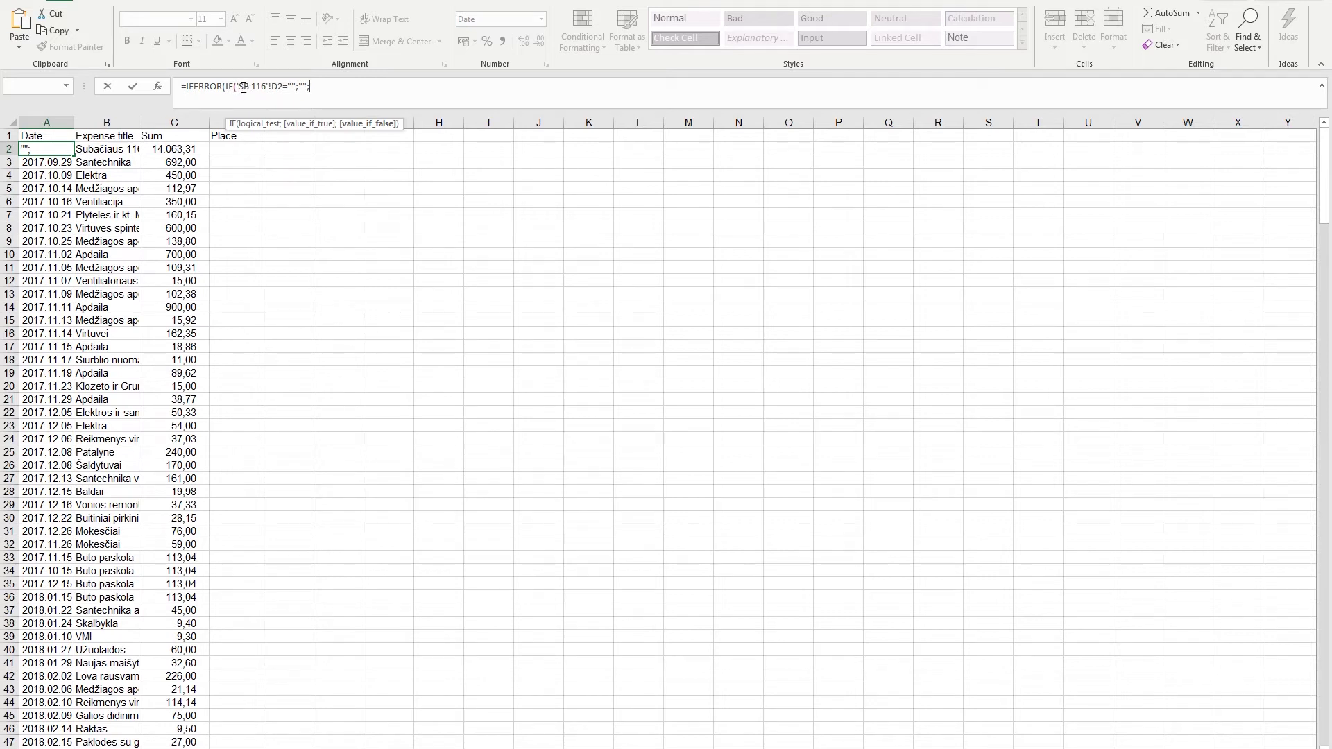
{"action": "left_click_drag", "start_coordinate": [238, 86], "coordinate": [282, 94]}
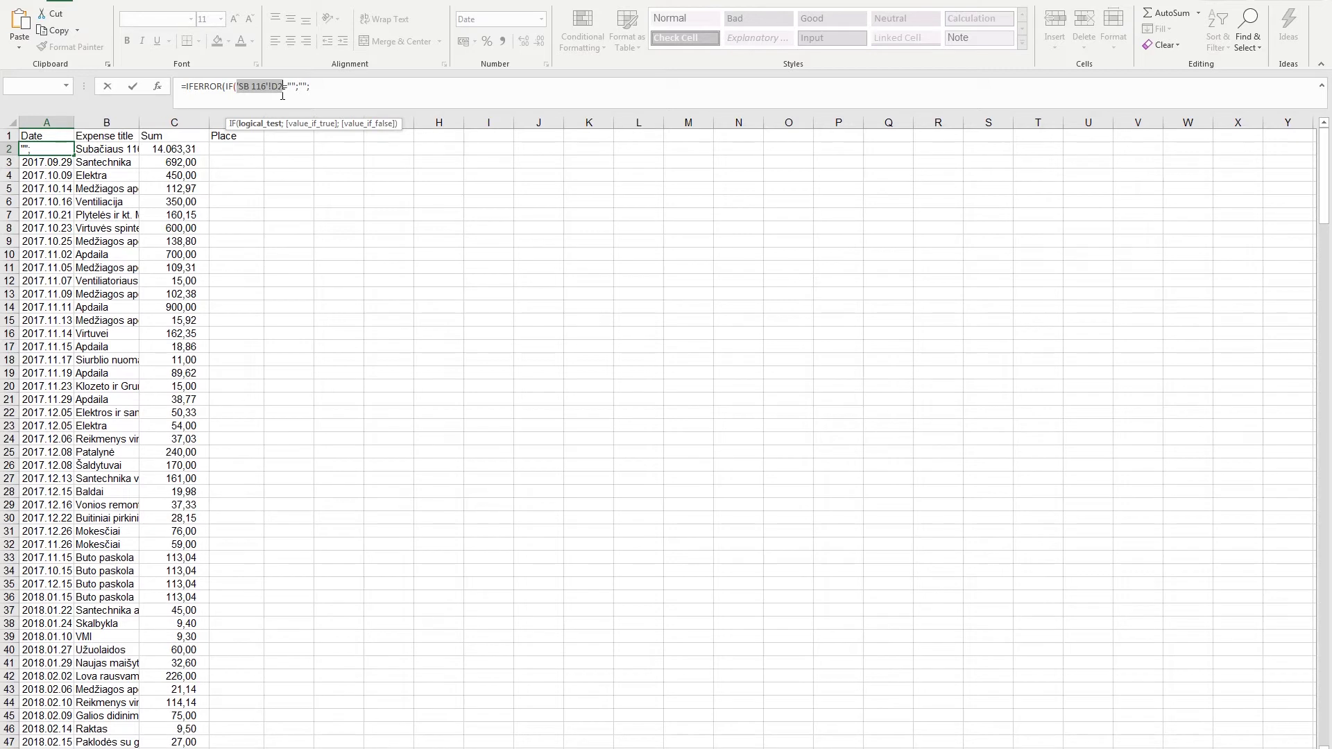
Complete A2's formula as =IFERROR(IF('SB 116'!D2="";"";'SB 116'!D2);""), showing 2017.09.01.
{"action": "key", "text": "ctrl+c"}
{"action": "key", "text": "End"}
{"action": "key", "text": "ctrl+v"}
{"action": "type", "text": ")"}
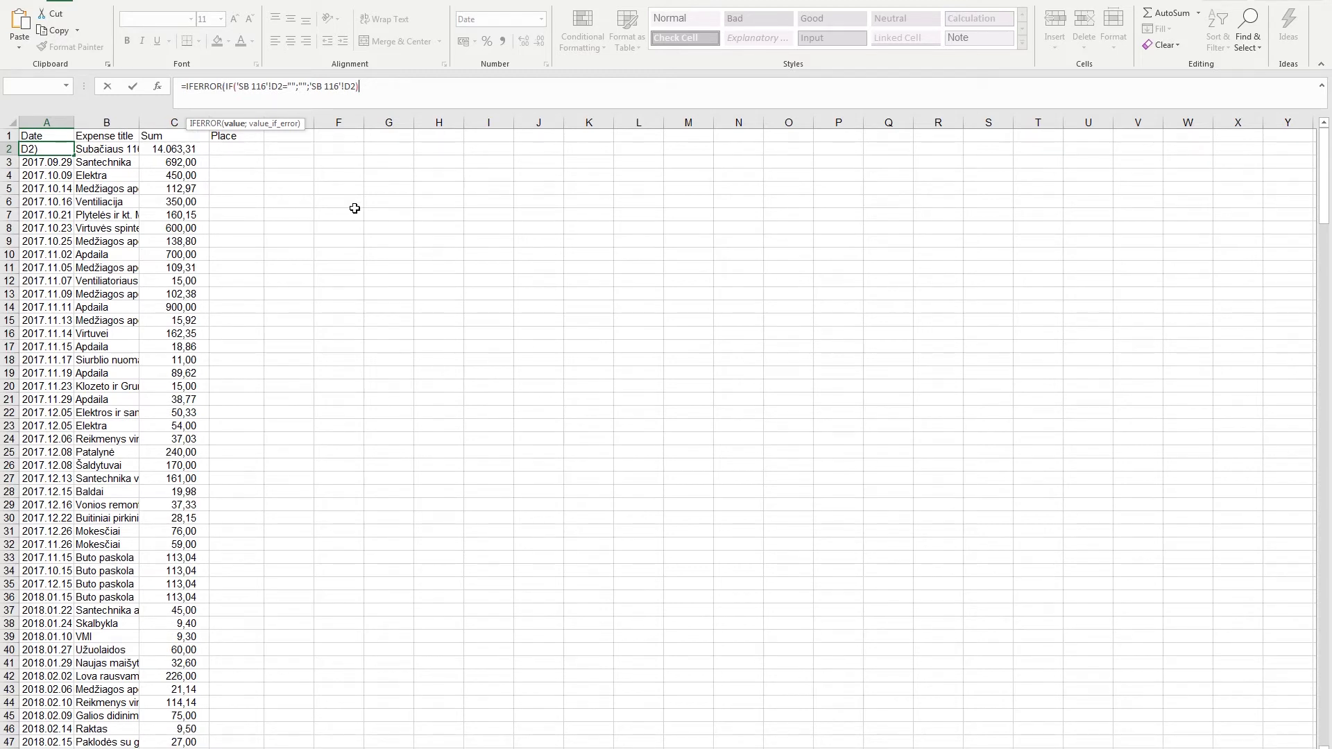
{"action": "type", "text": ";"}
{"action": "type", "text": "\"\""}
{"action": "type", "text": ")"}
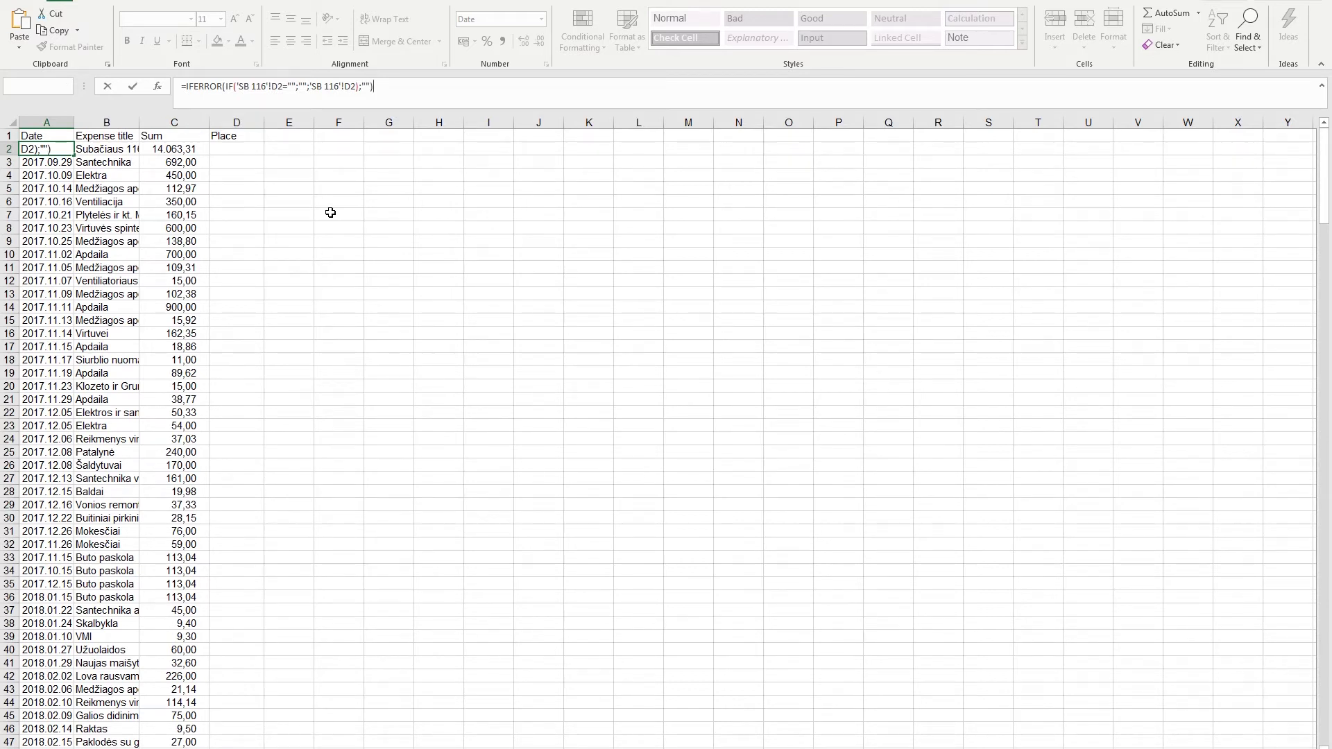
{"action": "key", "text": "Return"}
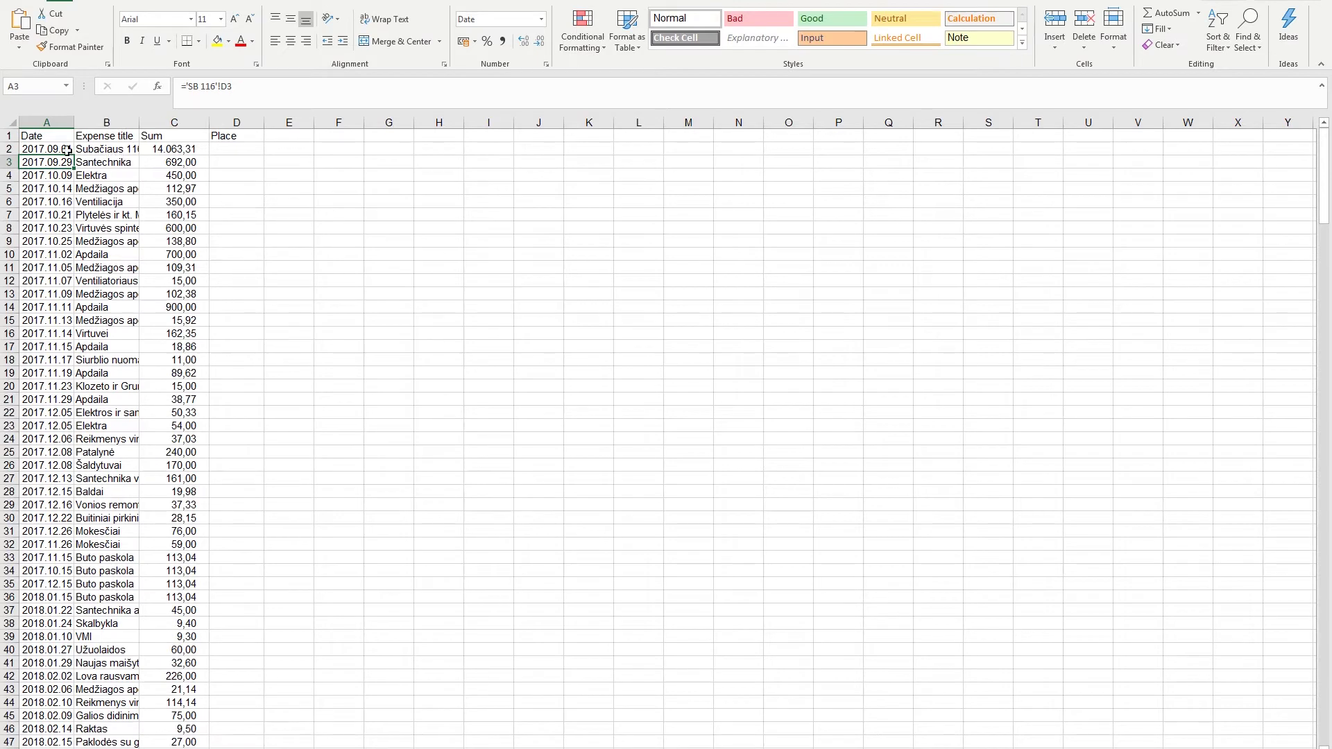
{"action": "left_click", "coordinate": [67, 150]}
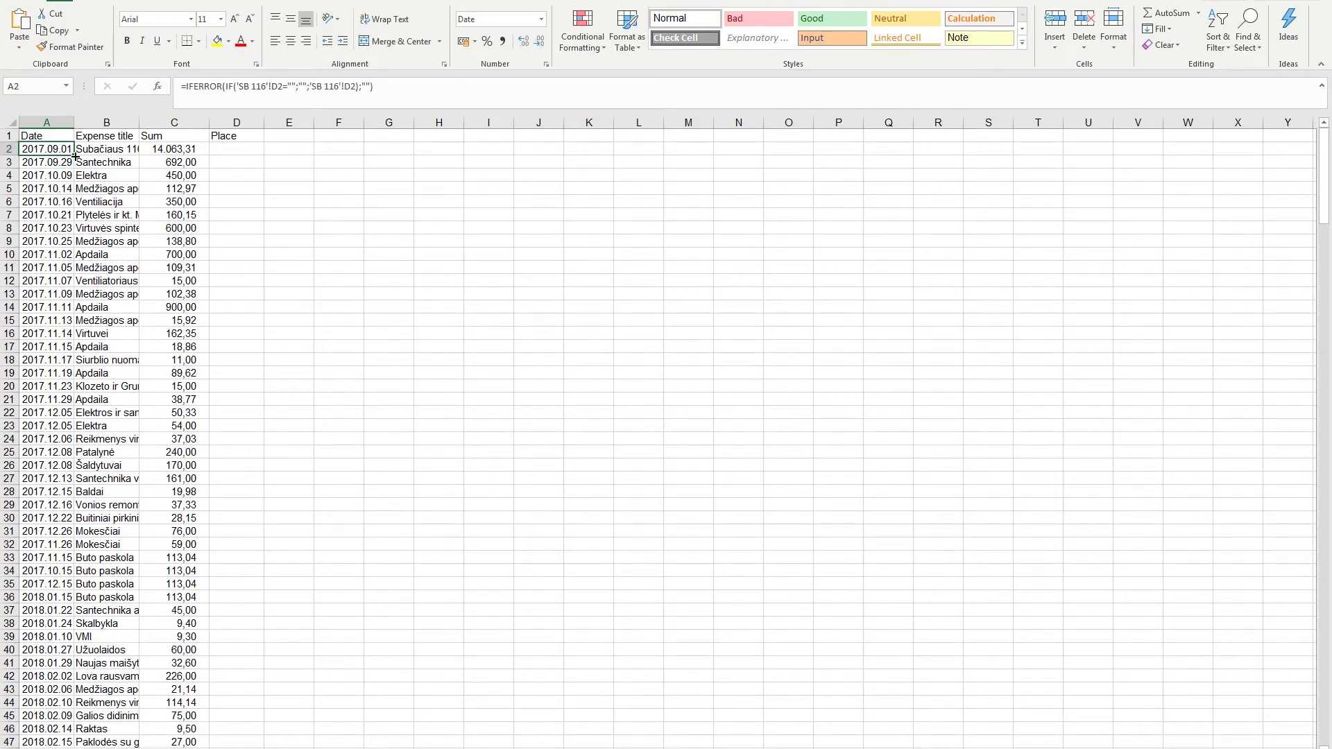
Fill A2's formula across to C2 and format C2 as Currency.
{"action": "left_click_drag", "start_coordinate": [75, 156], "coordinate": [182, 156]}
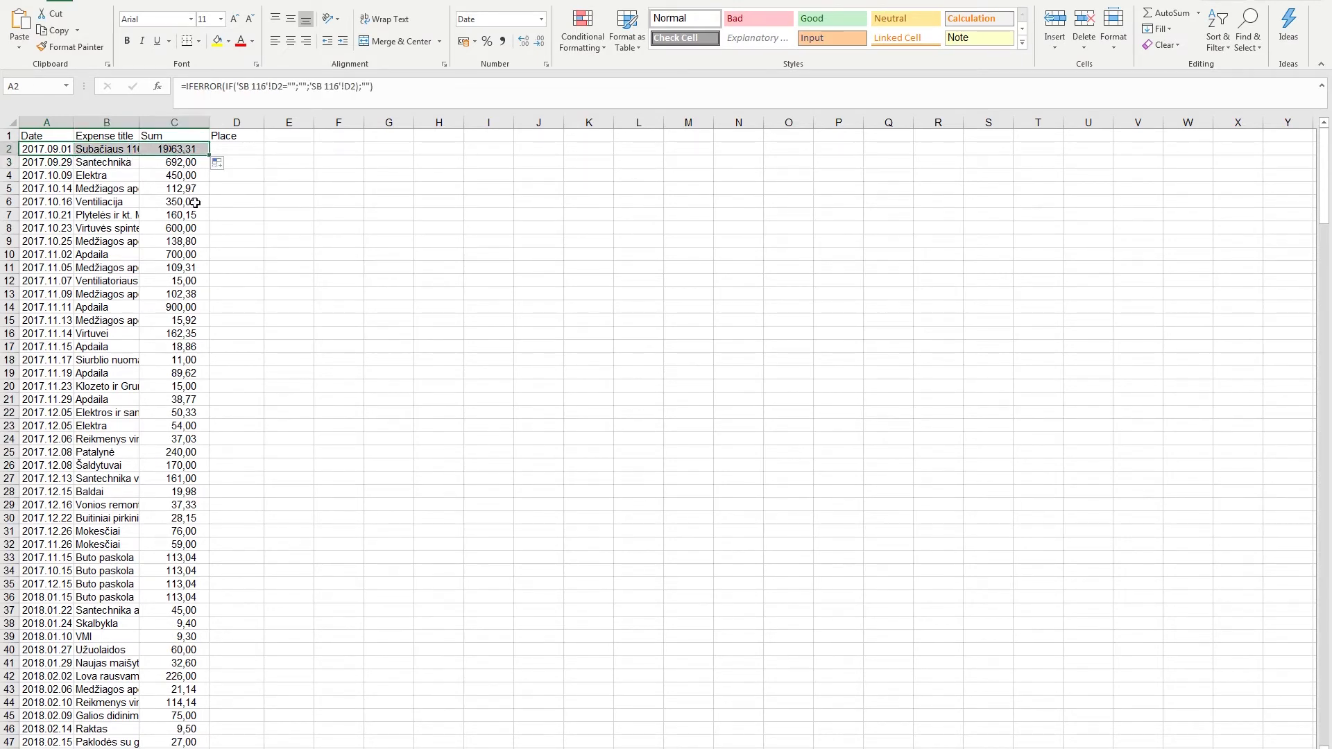
{"action": "left_click", "coordinate": [182, 150]}
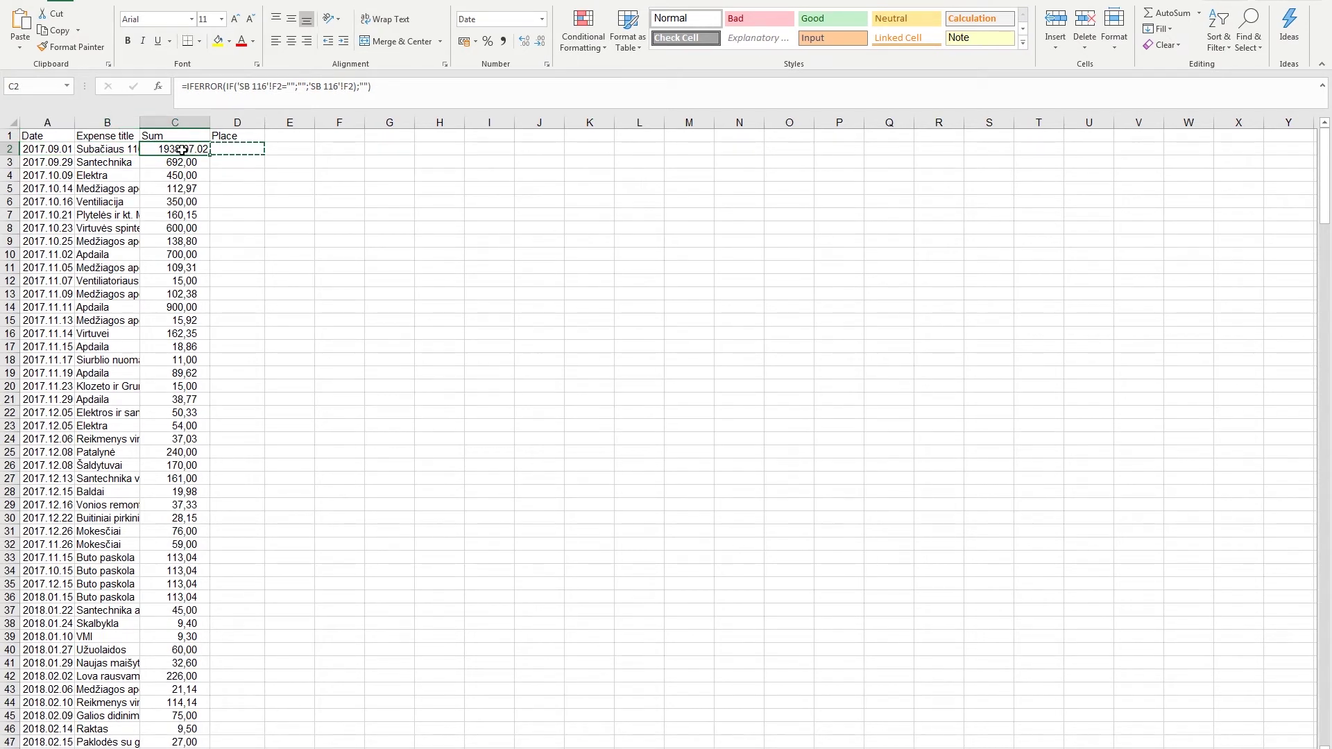
{"action": "right_click", "coordinate": [182, 150]}
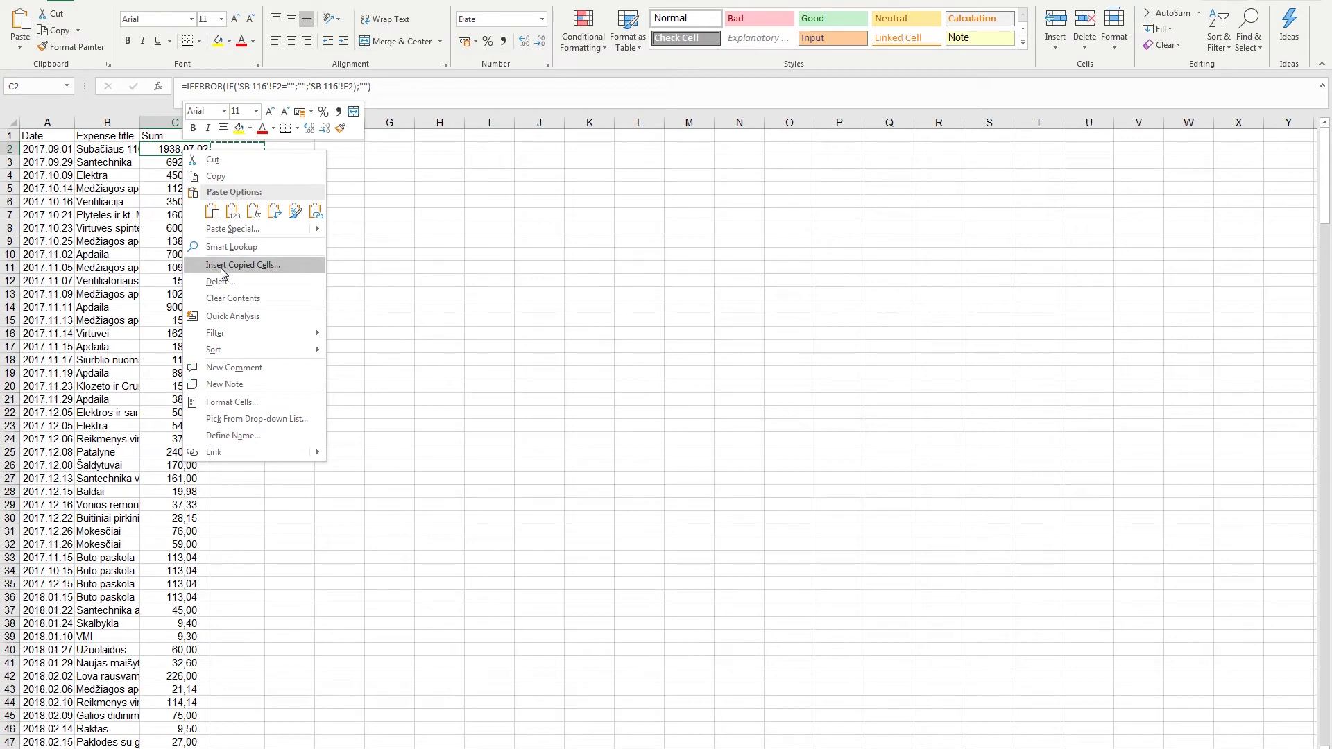
{"action": "left_click", "coordinate": [234, 403]}
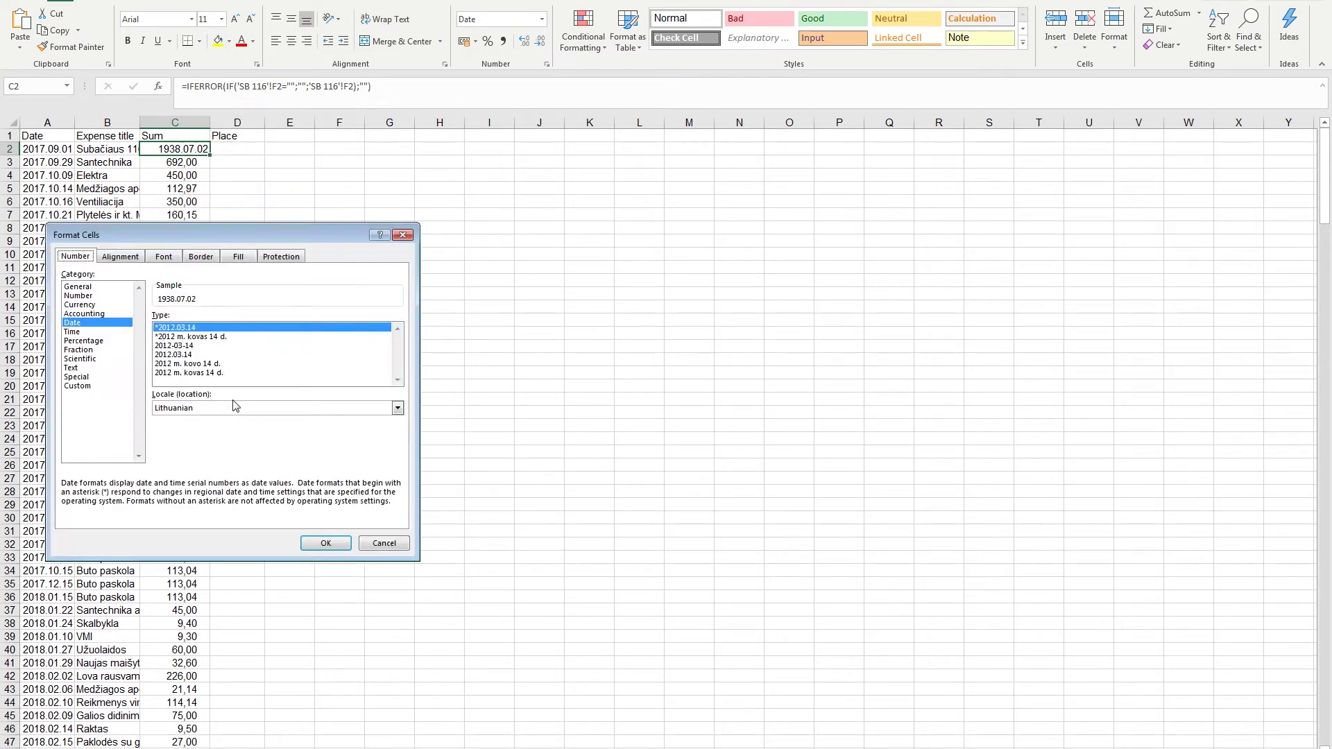
{"action": "left_click", "coordinate": [82, 305]}
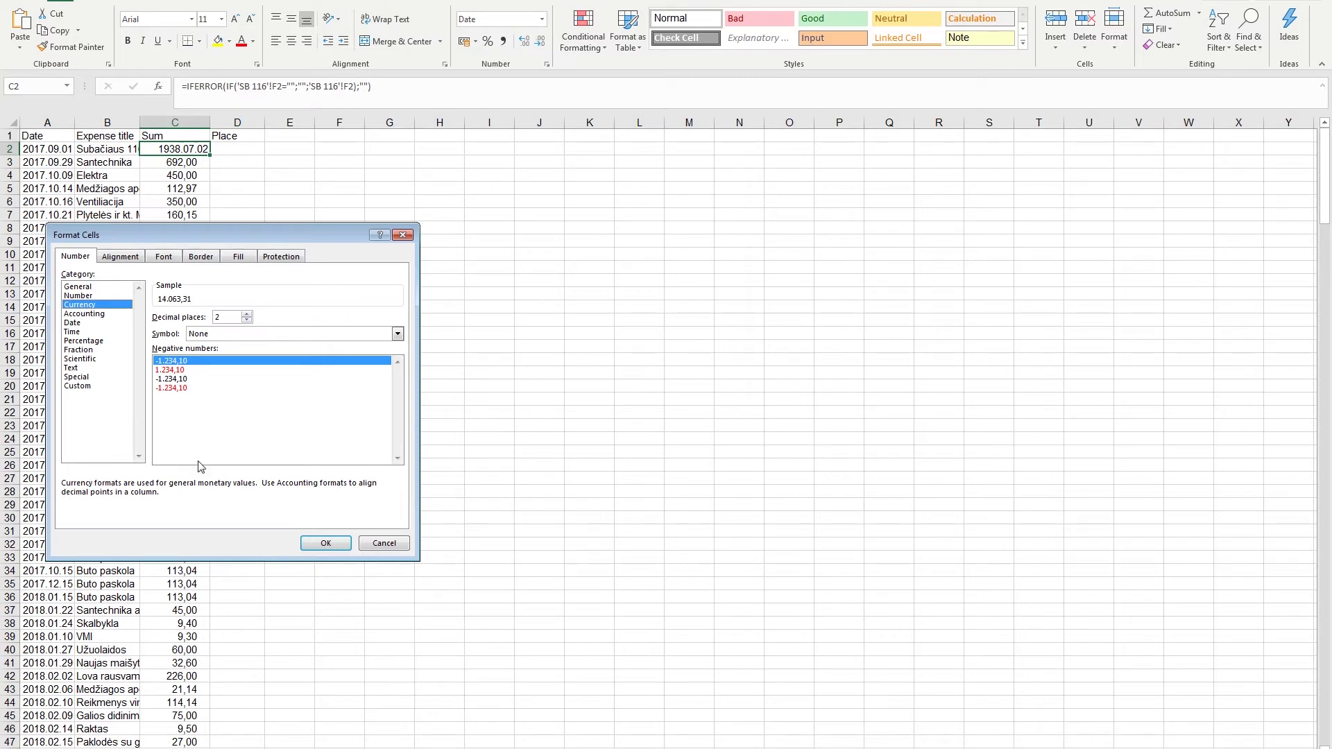
{"action": "left_click", "coordinate": [326, 544]}
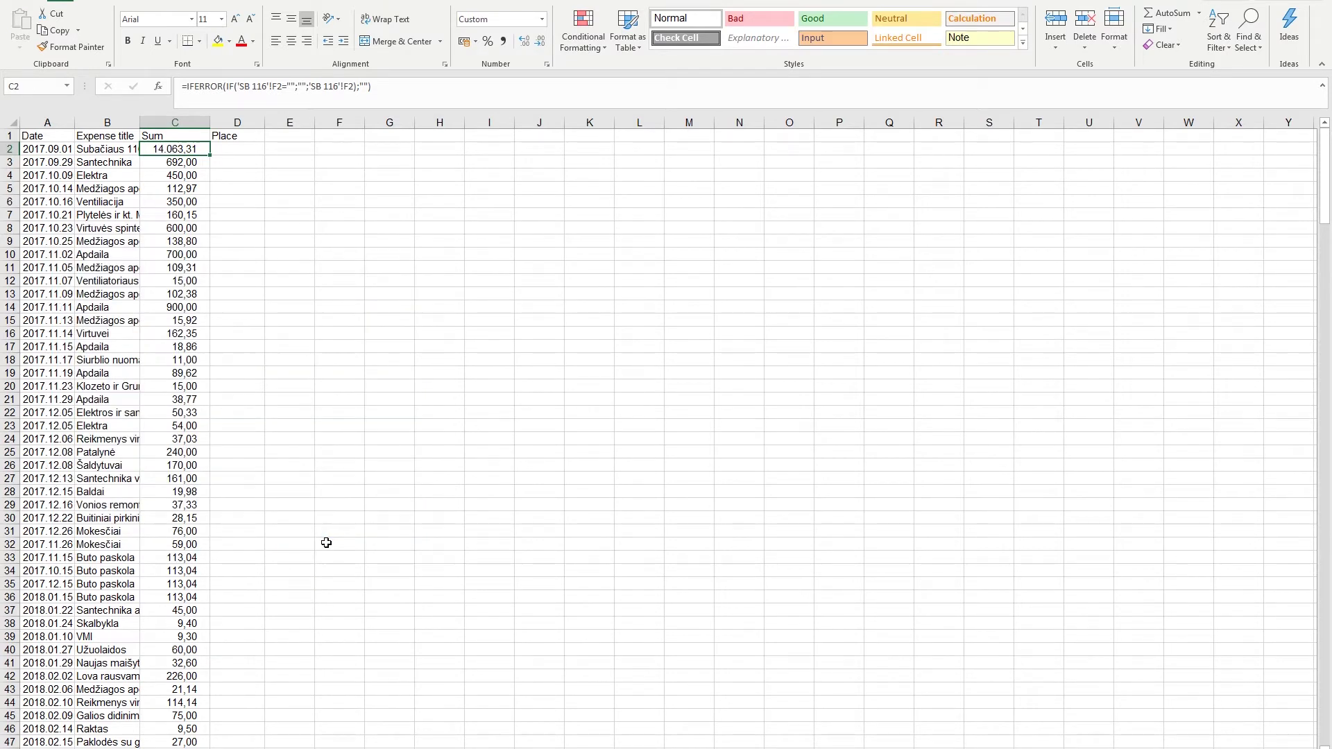
Set cell B2's number format to General.
{"action": "left_click", "coordinate": [94, 152]}
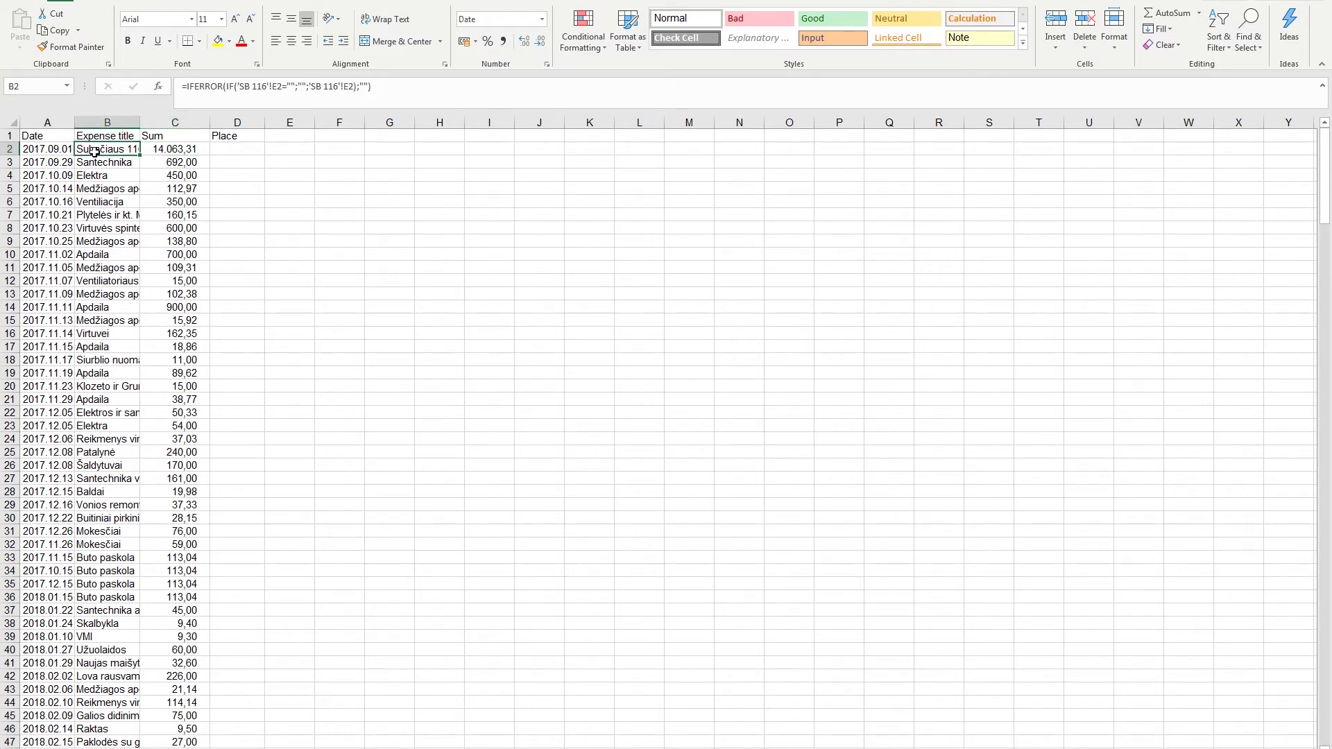
{"action": "key", "text": "ctrl+1"}
{"action": "left_click_drag", "start_coordinate": [166, 234], "coordinate": [572, 229]}
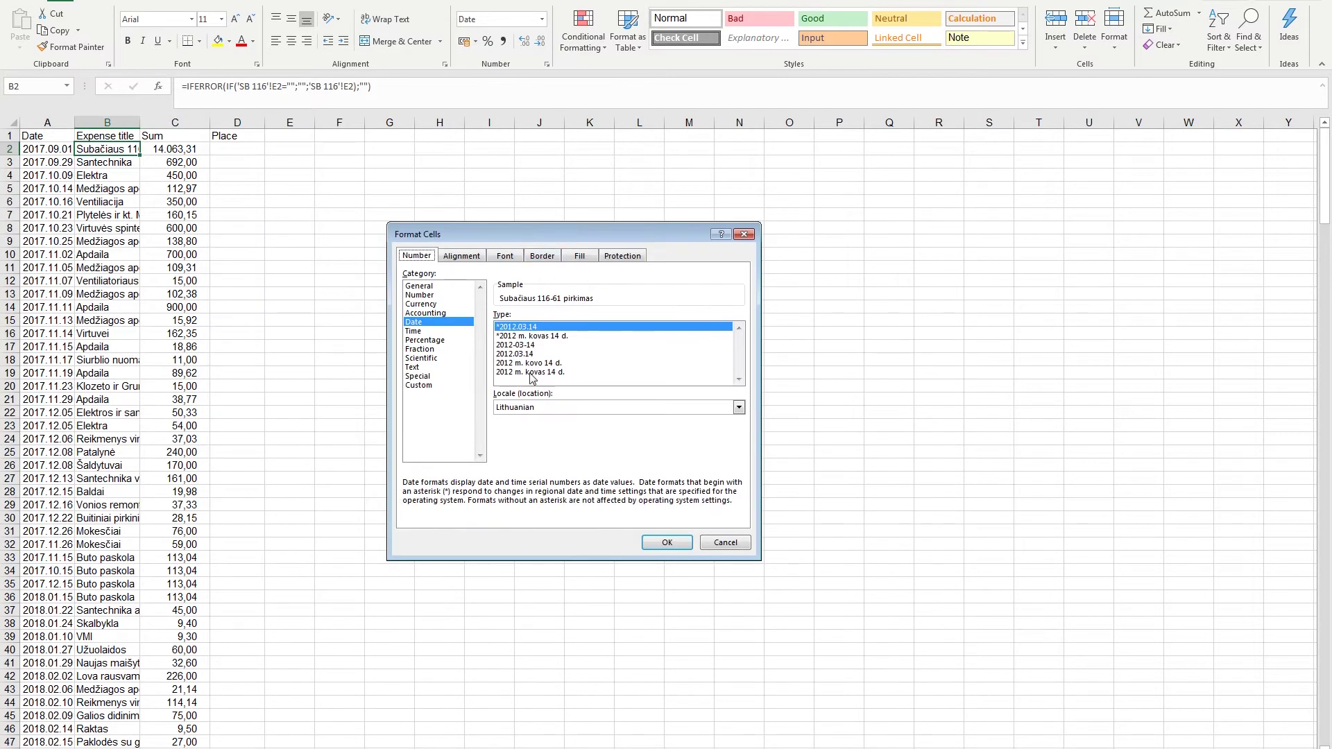
{"action": "left_click", "coordinate": [419, 285]}
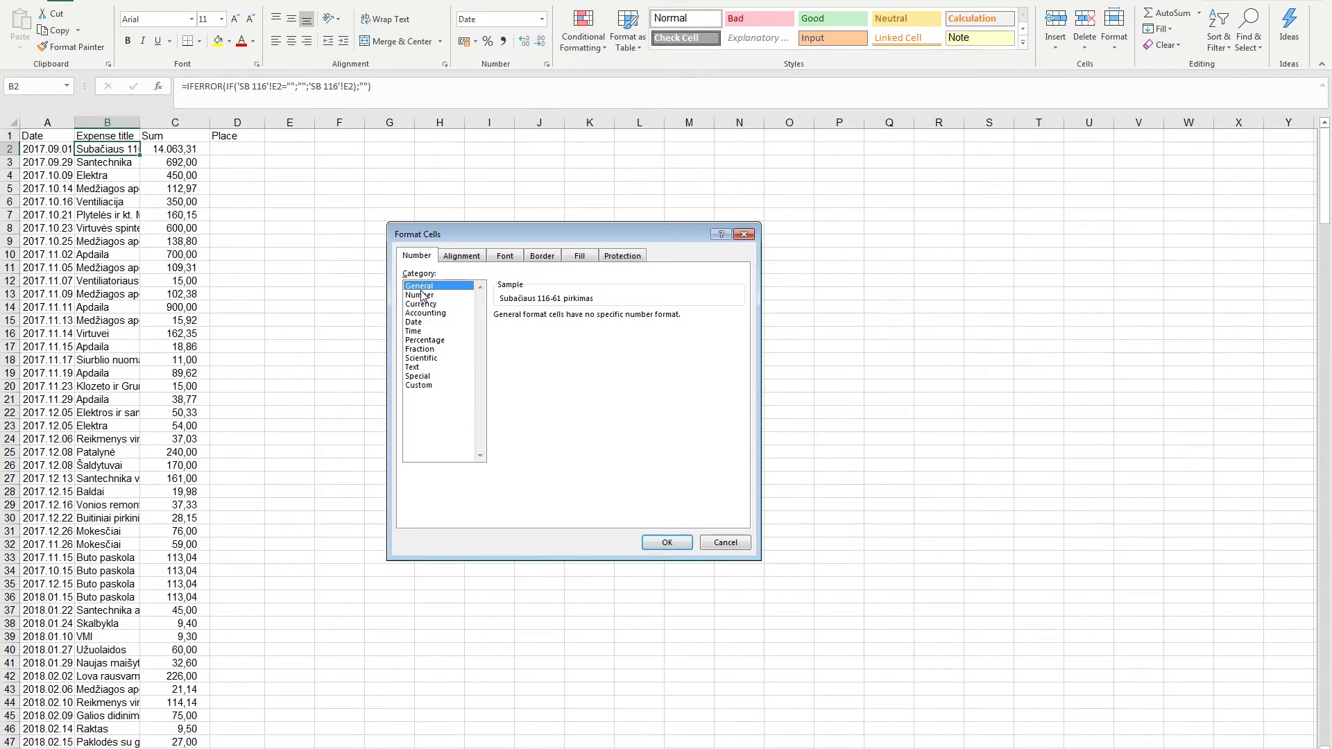
{"action": "left_click", "coordinate": [669, 543]}
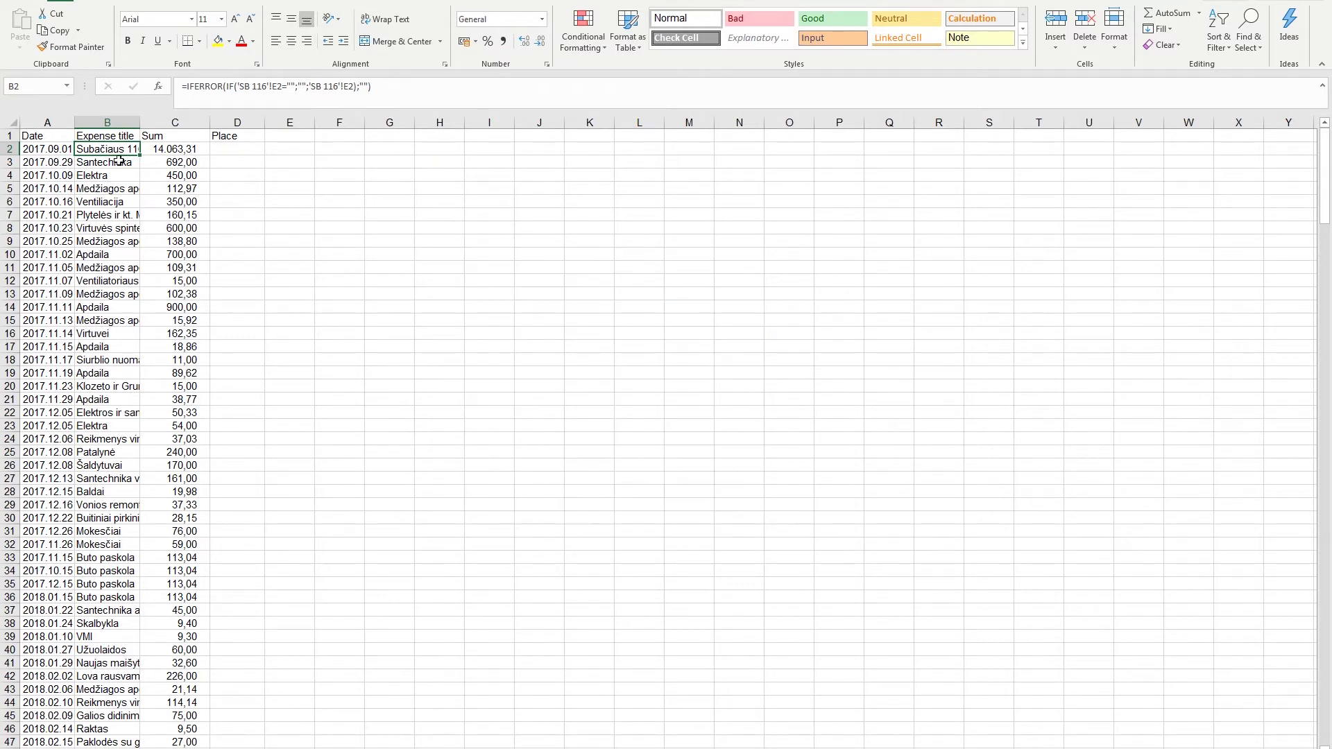
Fill the A–C formulas from row 228 down through row 300, leaving rows past 214 blank.
{"action": "left_click_drag", "start_coordinate": [59, 151], "coordinate": [164, 149]}
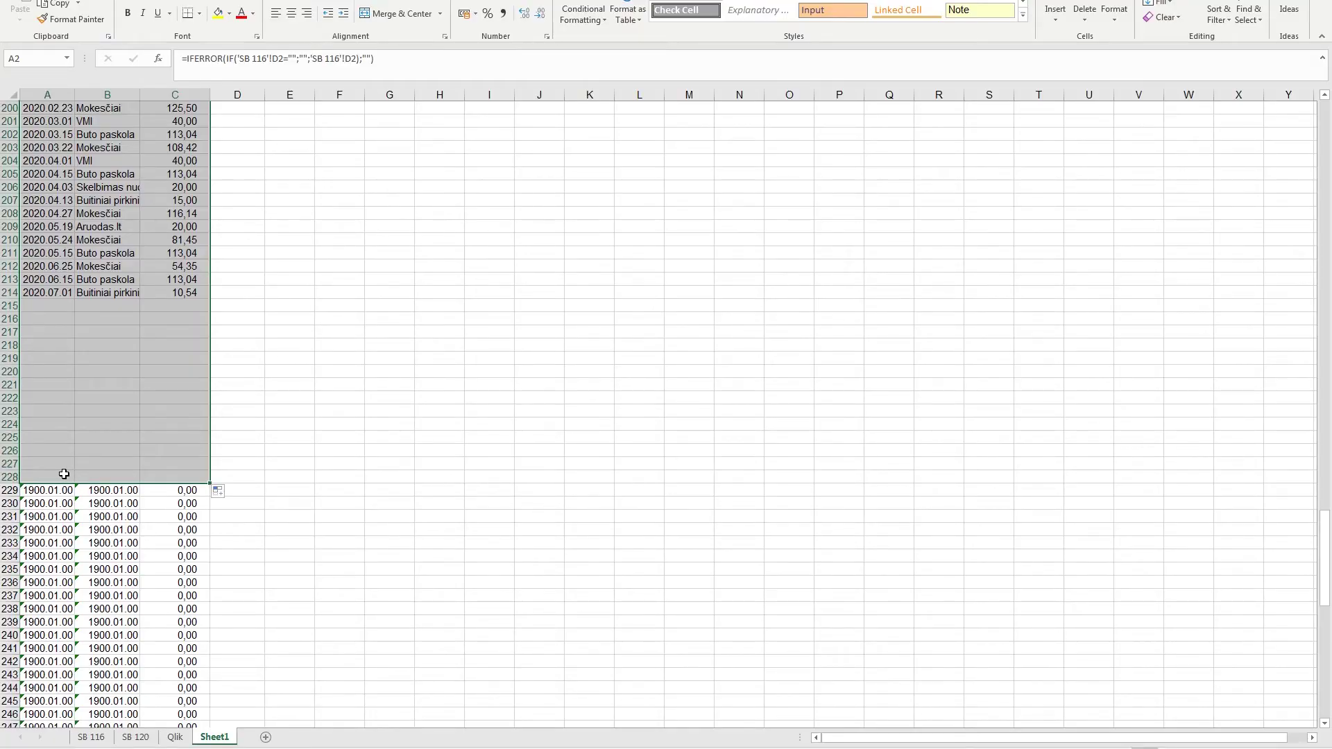
{"action": "left_click", "coordinate": [62, 475]}
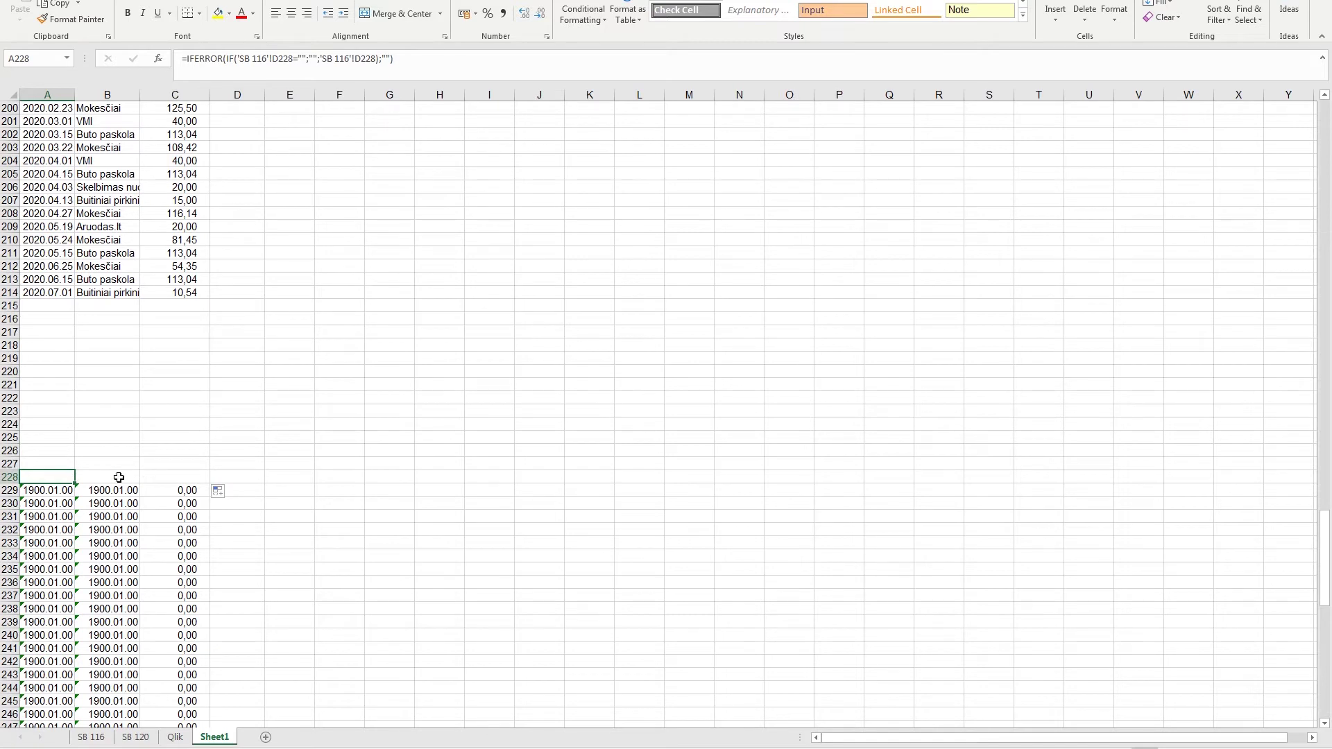
{"action": "left_click_drag", "start_coordinate": [45, 476], "coordinate": [164, 483]}
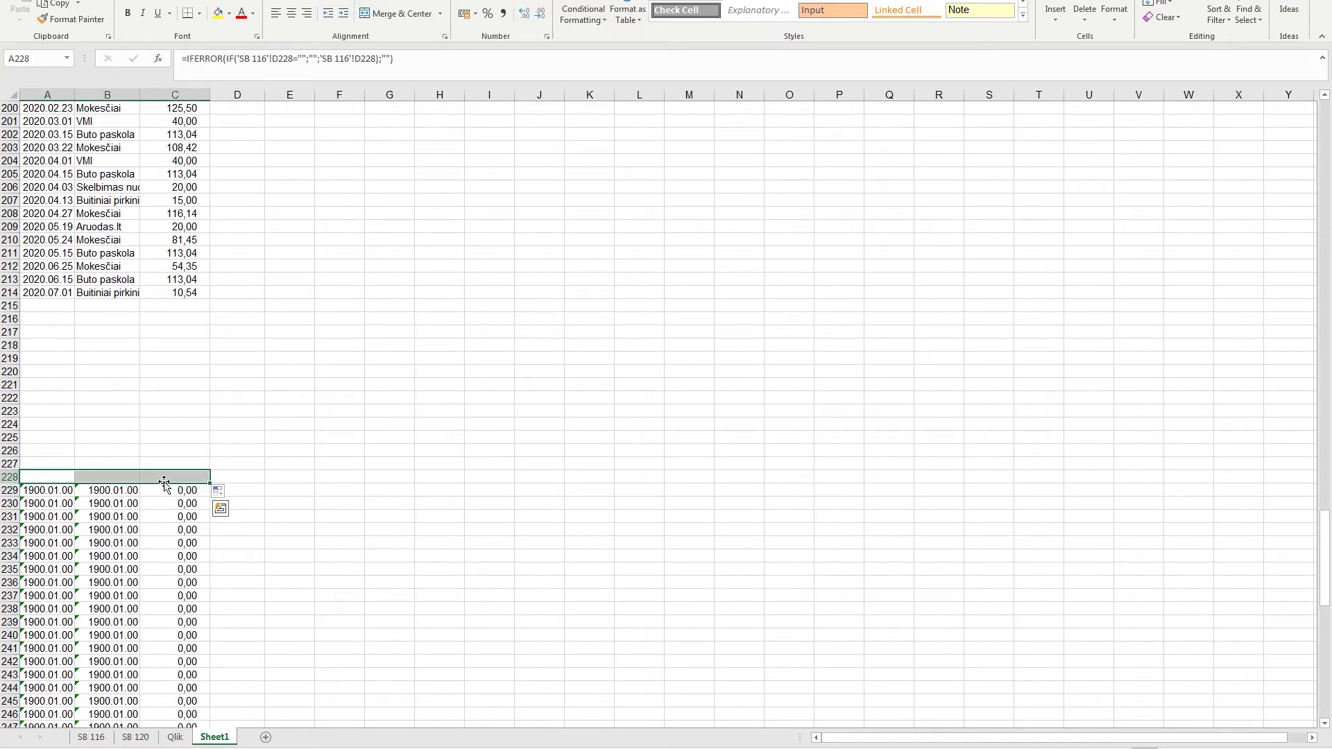
{"action": "scroll", "coordinate": [137, 416], "scroll_direction": "down", "scroll_amount": 7}
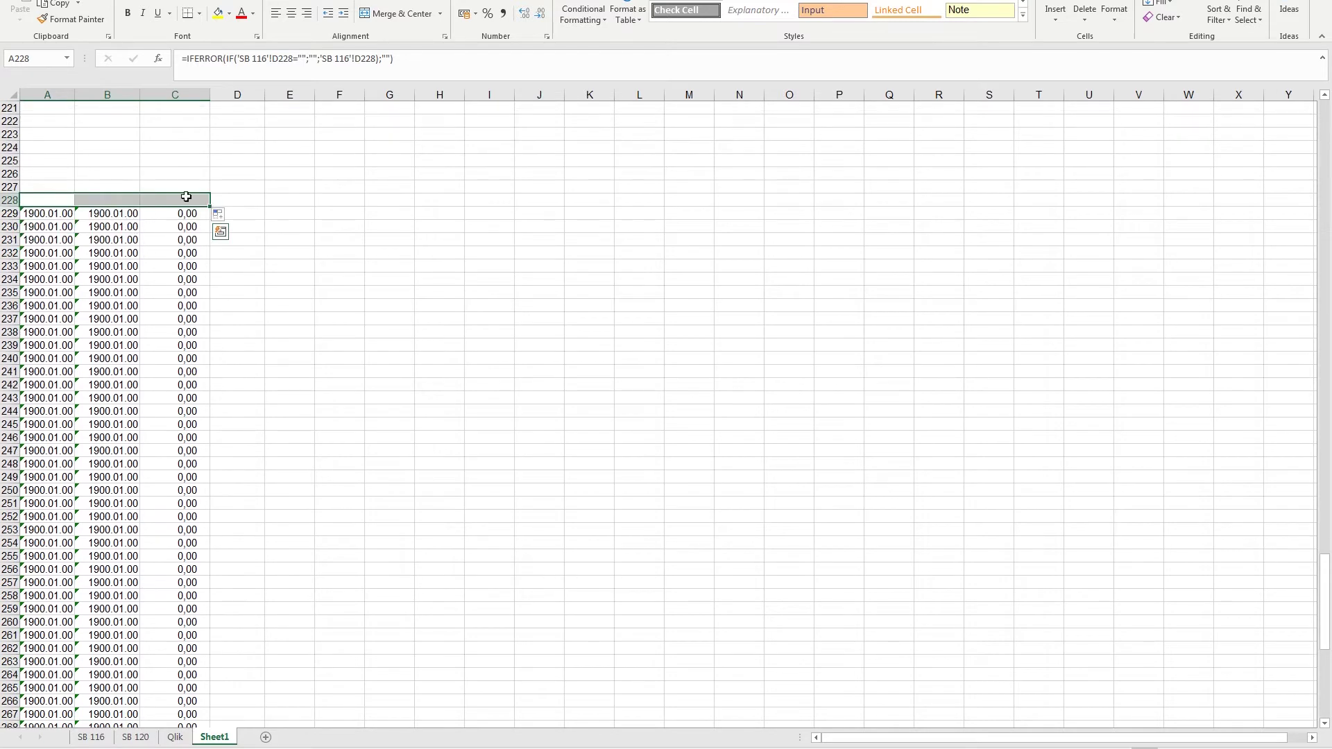
{"action": "scroll", "coordinate": [179, 137], "scroll_direction": "down", "scroll_amount": 3}
{"action": "scroll", "coordinate": [178, 137], "scroll_direction": "up", "scroll_amount": 2}
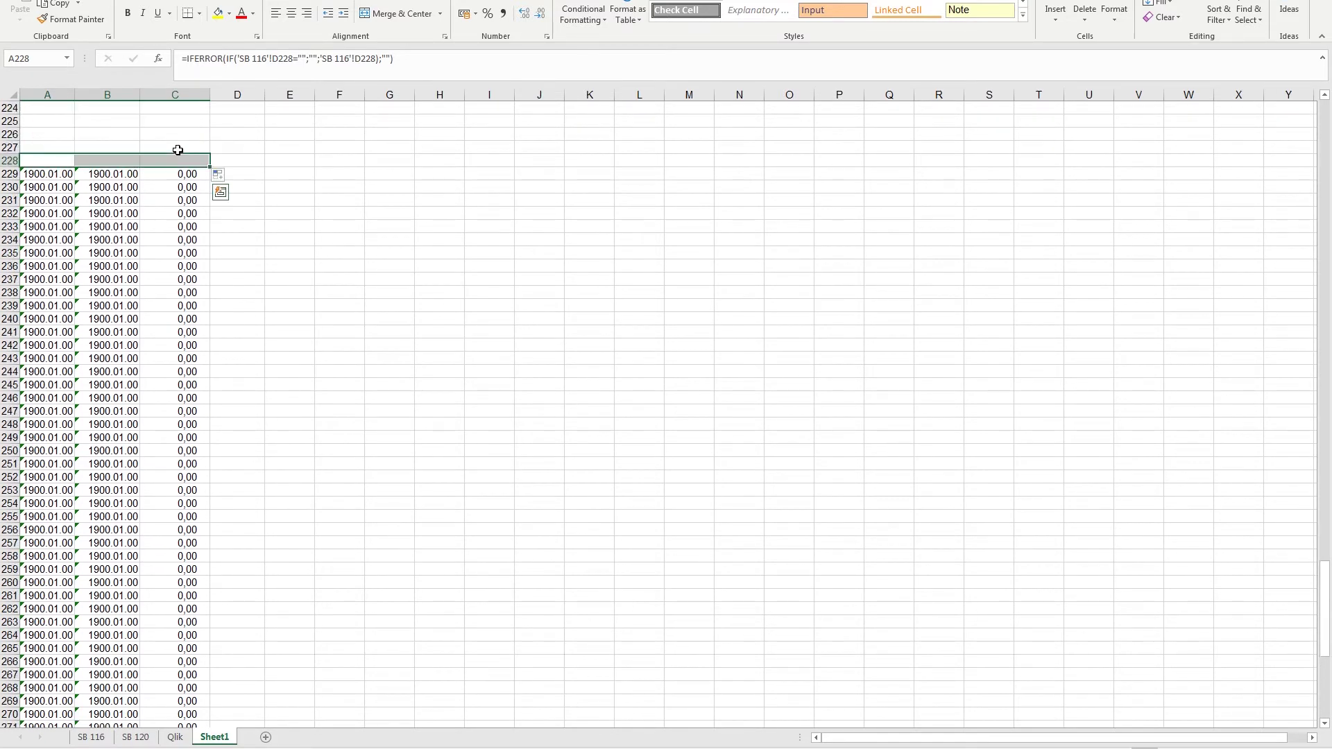
{"action": "left_click_drag", "start_coordinate": [211, 167], "coordinate": [188, 695]}
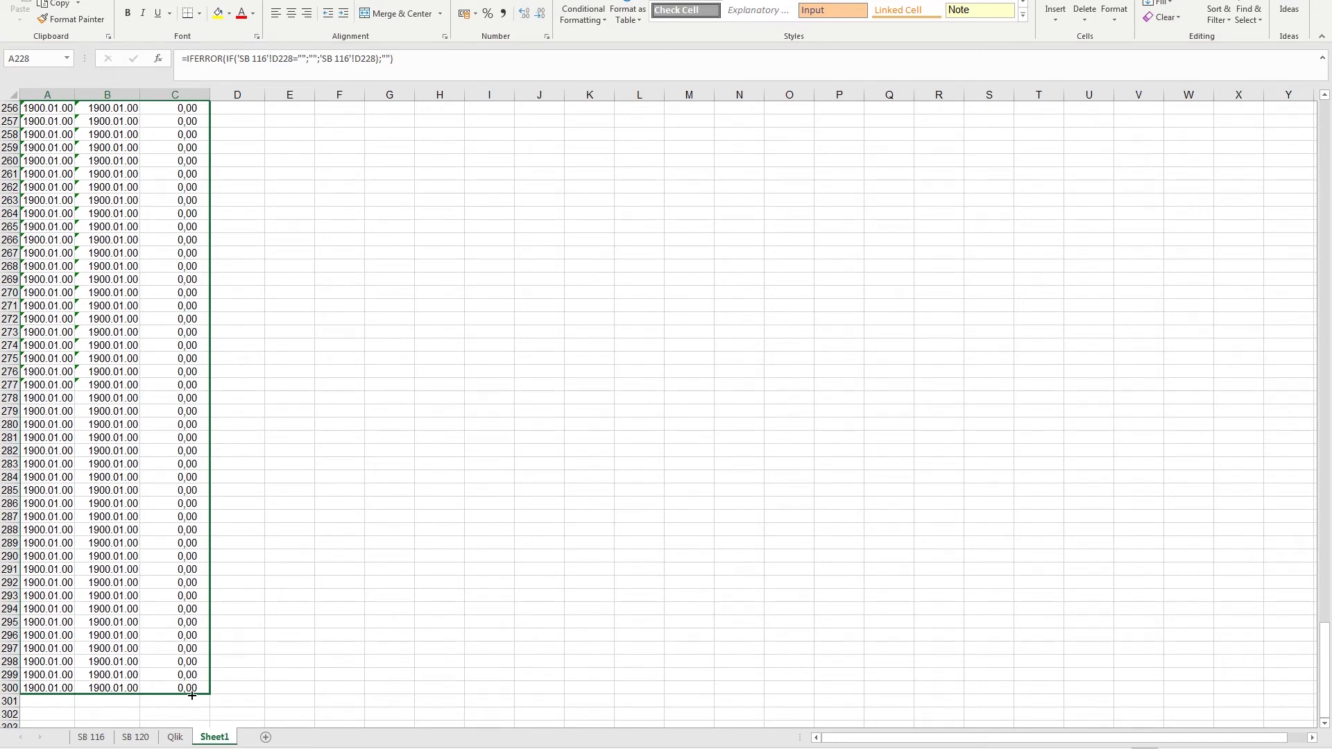
{"action": "left_click_drag", "start_coordinate": [192, 695], "coordinate": [193, 694]}
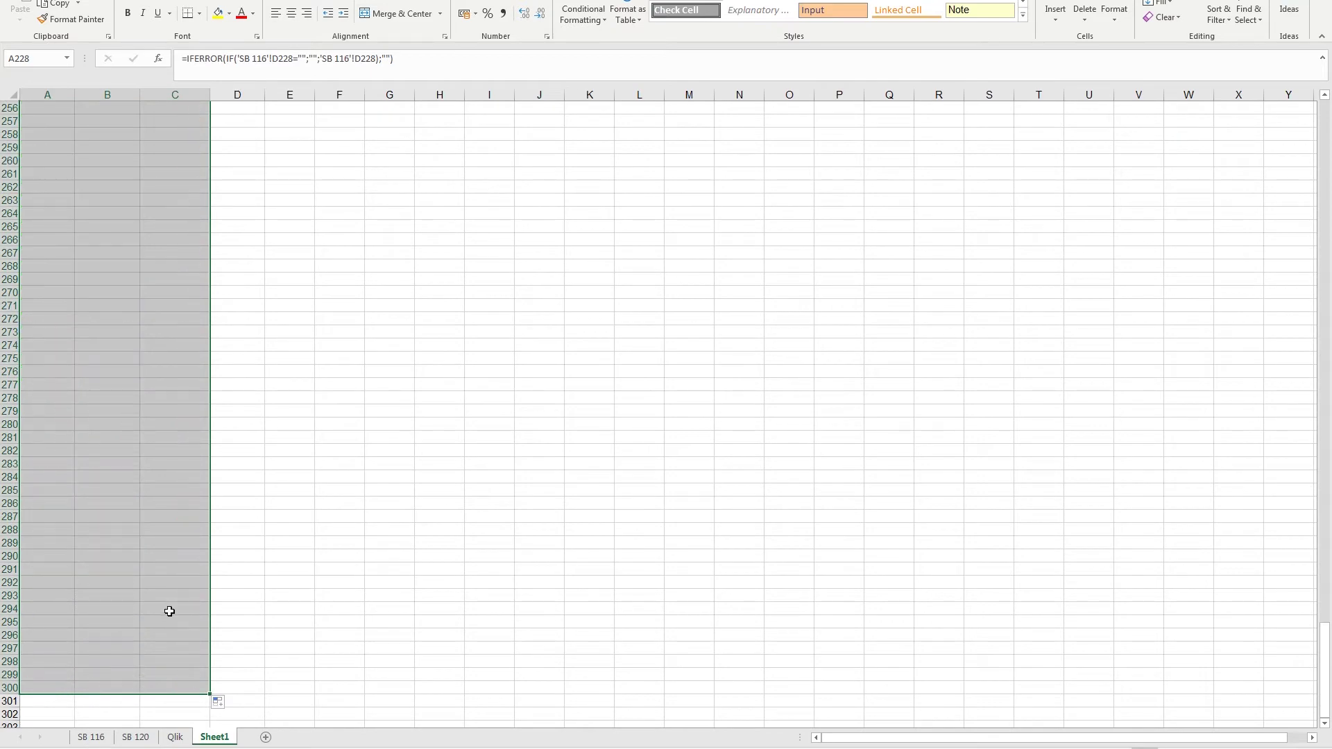
{"action": "scroll", "coordinate": [169, 611], "scroll_direction": "up", "scroll_amount": 20}
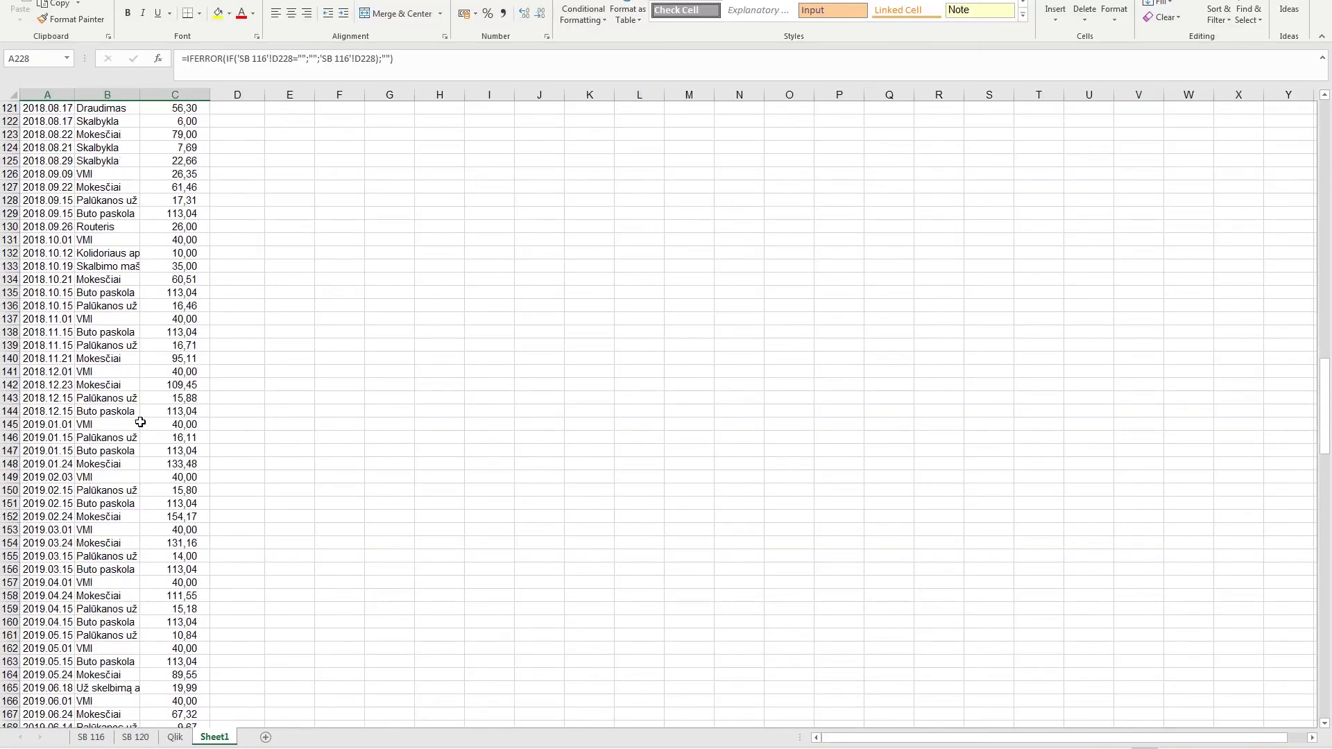
{"action": "scroll", "coordinate": [139, 422], "scroll_direction": "up", "scroll_amount": 12}
{"action": "left_click_drag", "start_coordinate": [1323, 297], "coordinate": [1315, 111]}
{"action": "left_click", "coordinate": [243, 120]}
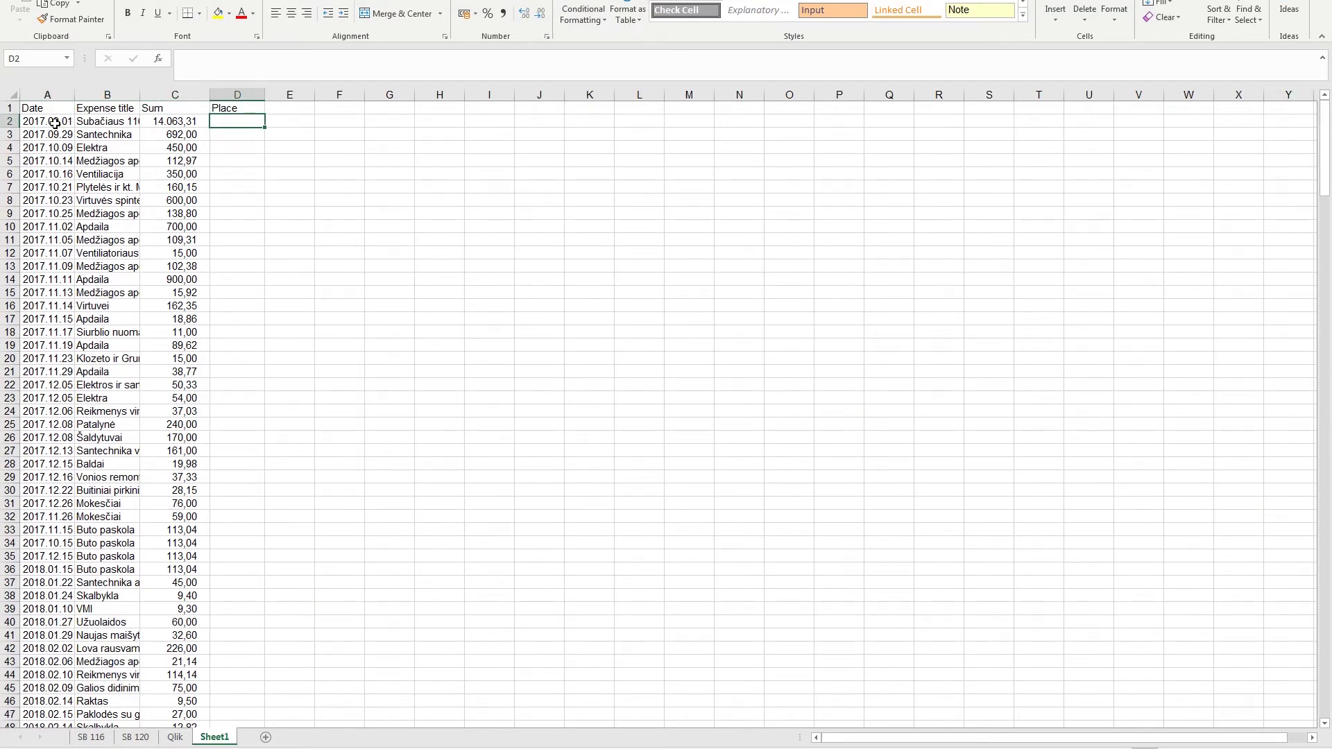
Enter SB116 in D2 and fill it down to D23, producing SB116 through SB137.
{"action": "left_click", "coordinate": [91, 737]}
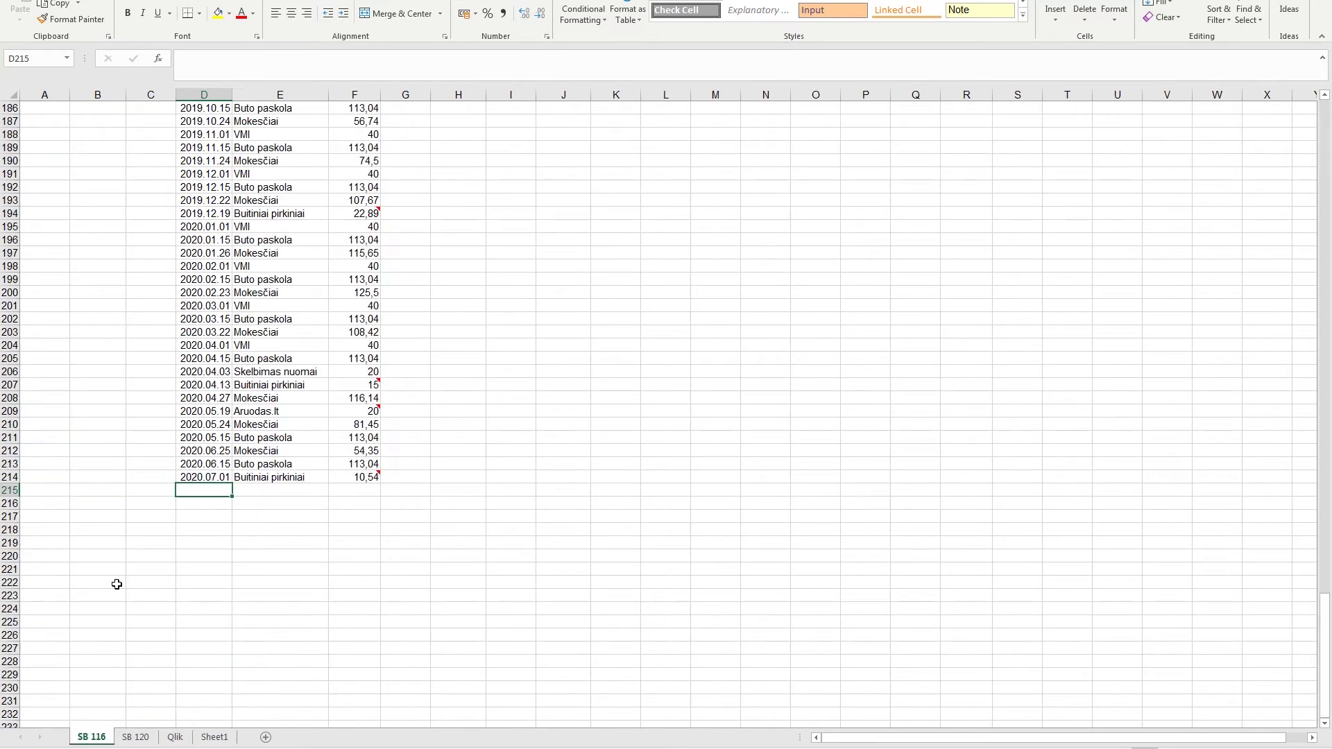
{"action": "left_click", "coordinate": [136, 737]}
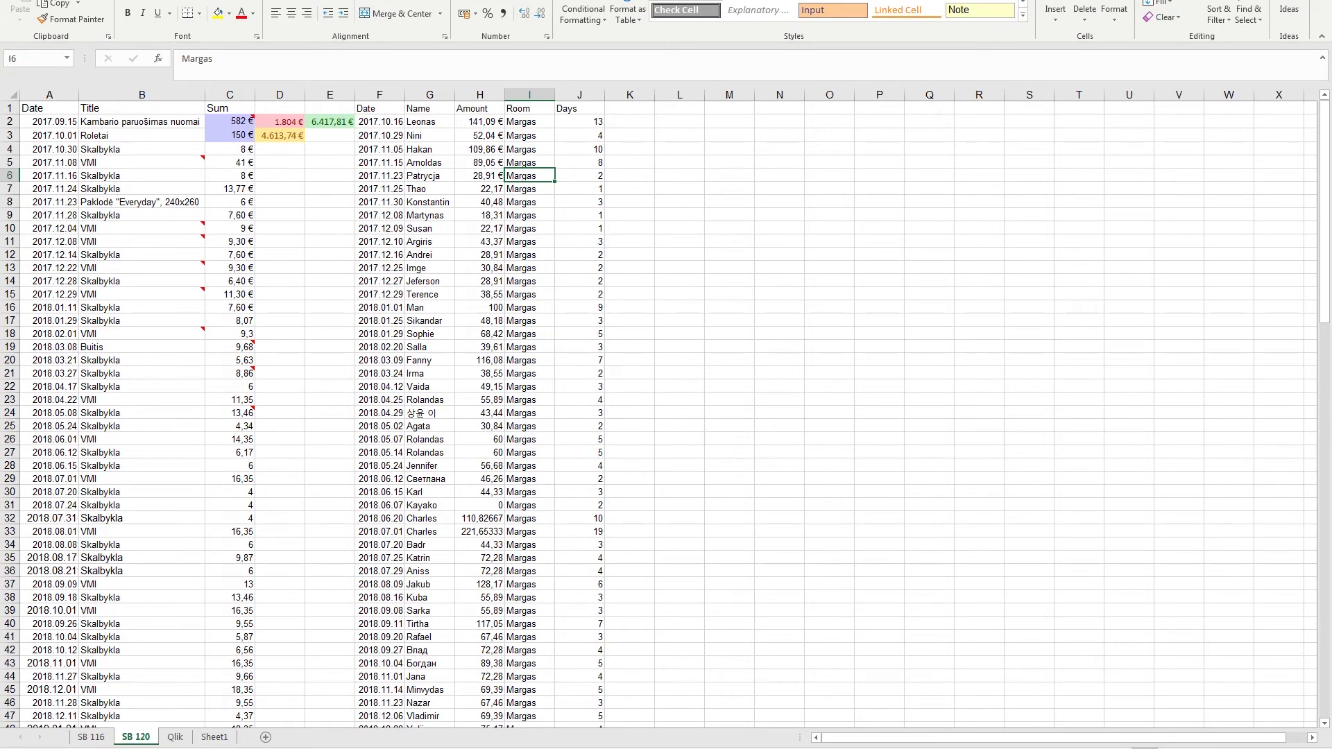
{"action": "left_click", "coordinate": [215, 738]}
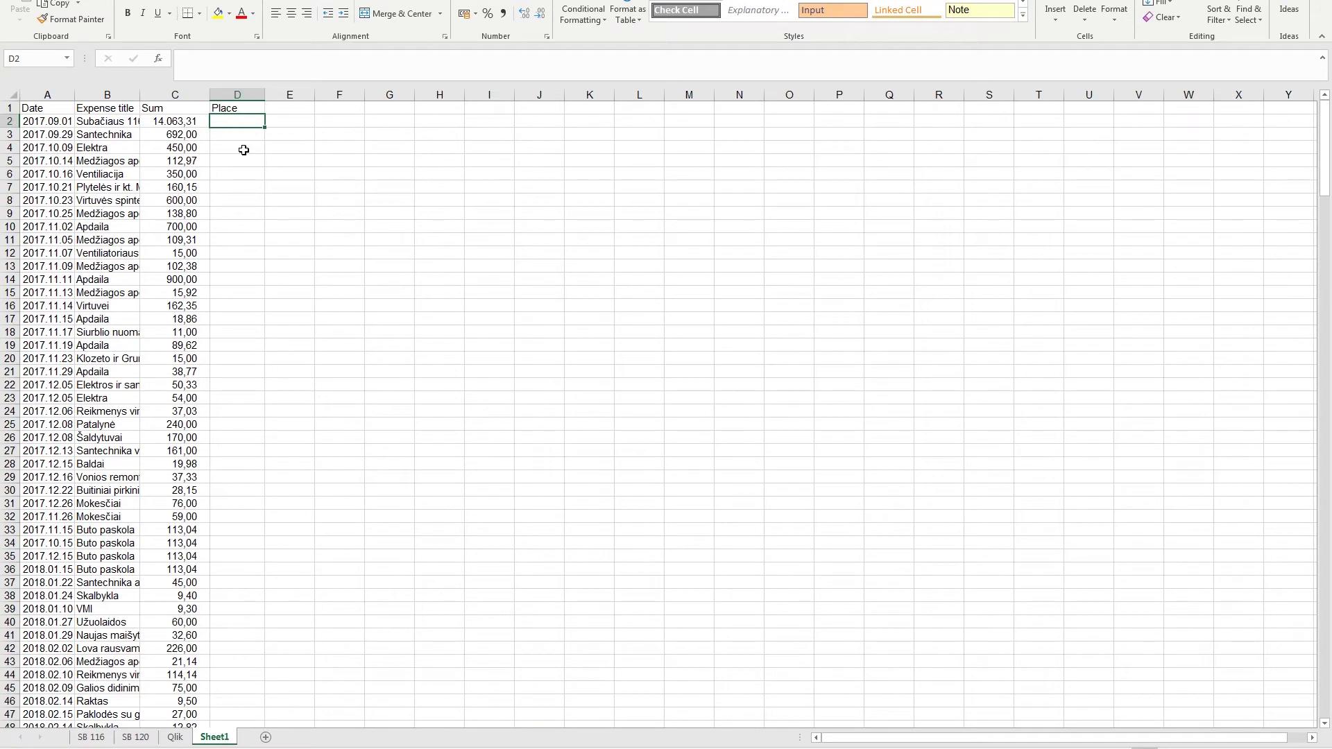
{"action": "type", "text": "SB116"}
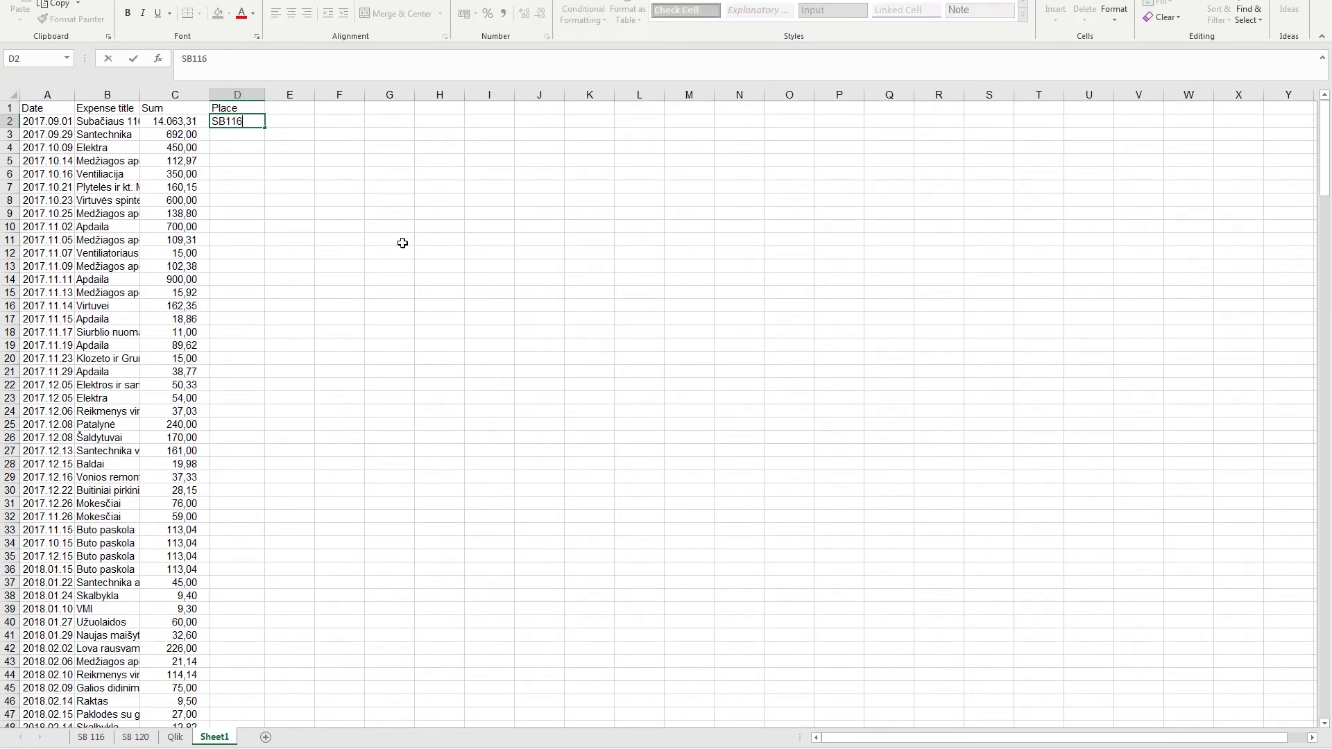
{"action": "key", "text": "Return"}
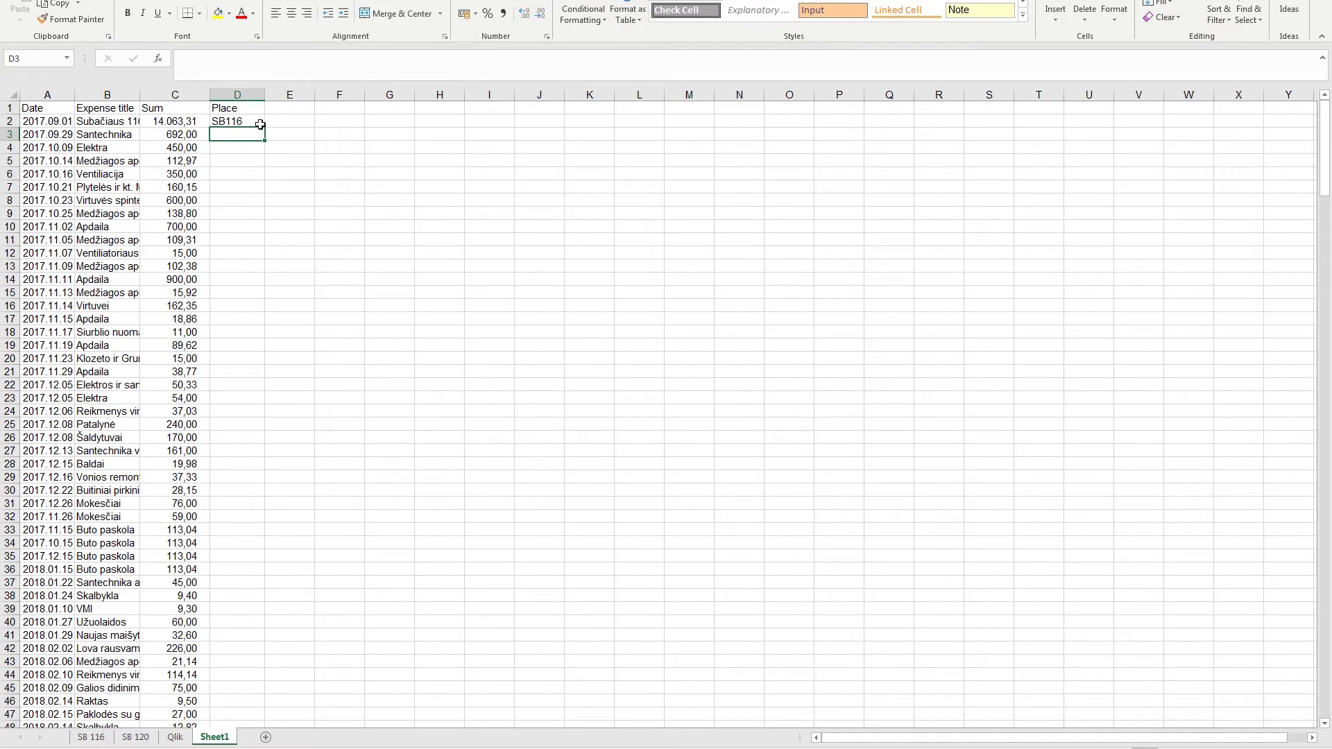
{"action": "left_click", "coordinate": [261, 125]}
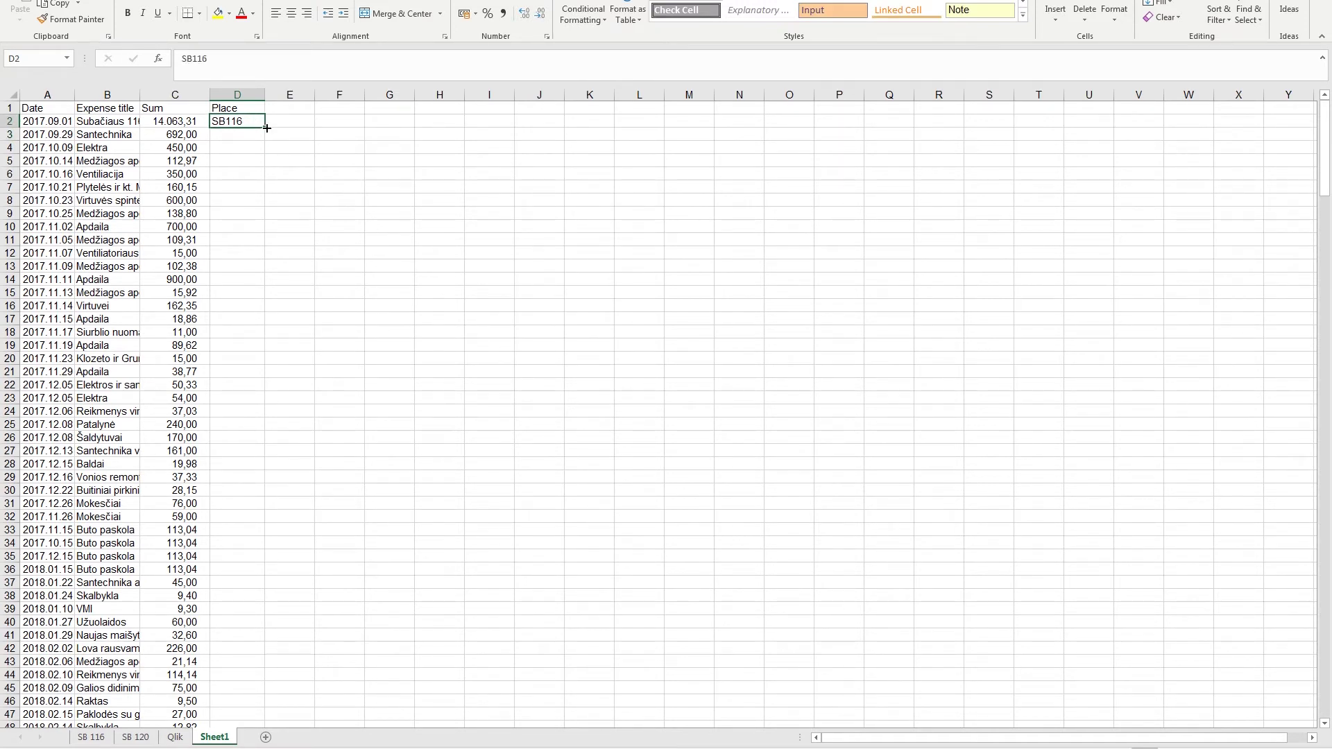
{"action": "left_click_drag", "start_coordinate": [265, 129], "coordinate": [245, 401]}
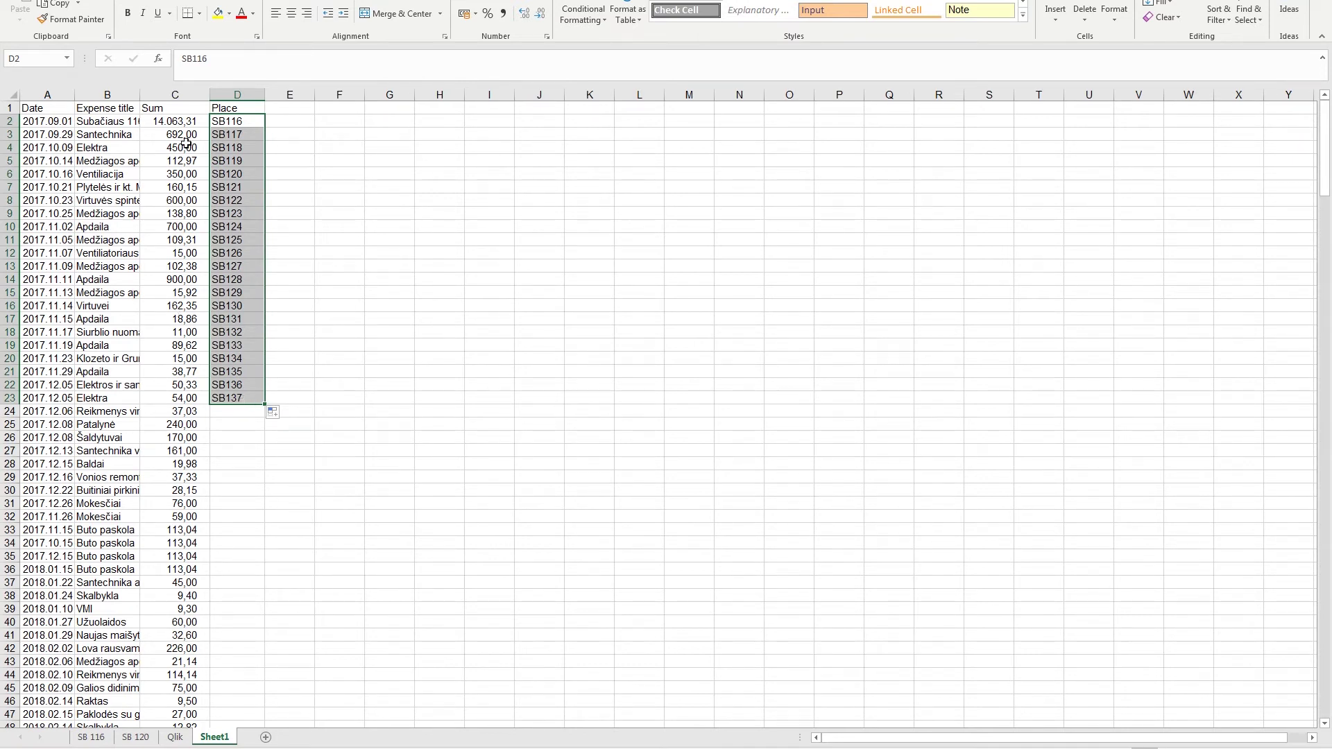
{"action": "left_click", "coordinate": [247, 135]}
Copy SB116 from D2 into every Place cell from D3 down to D300.
{"action": "left_click", "coordinate": [246, 122]}
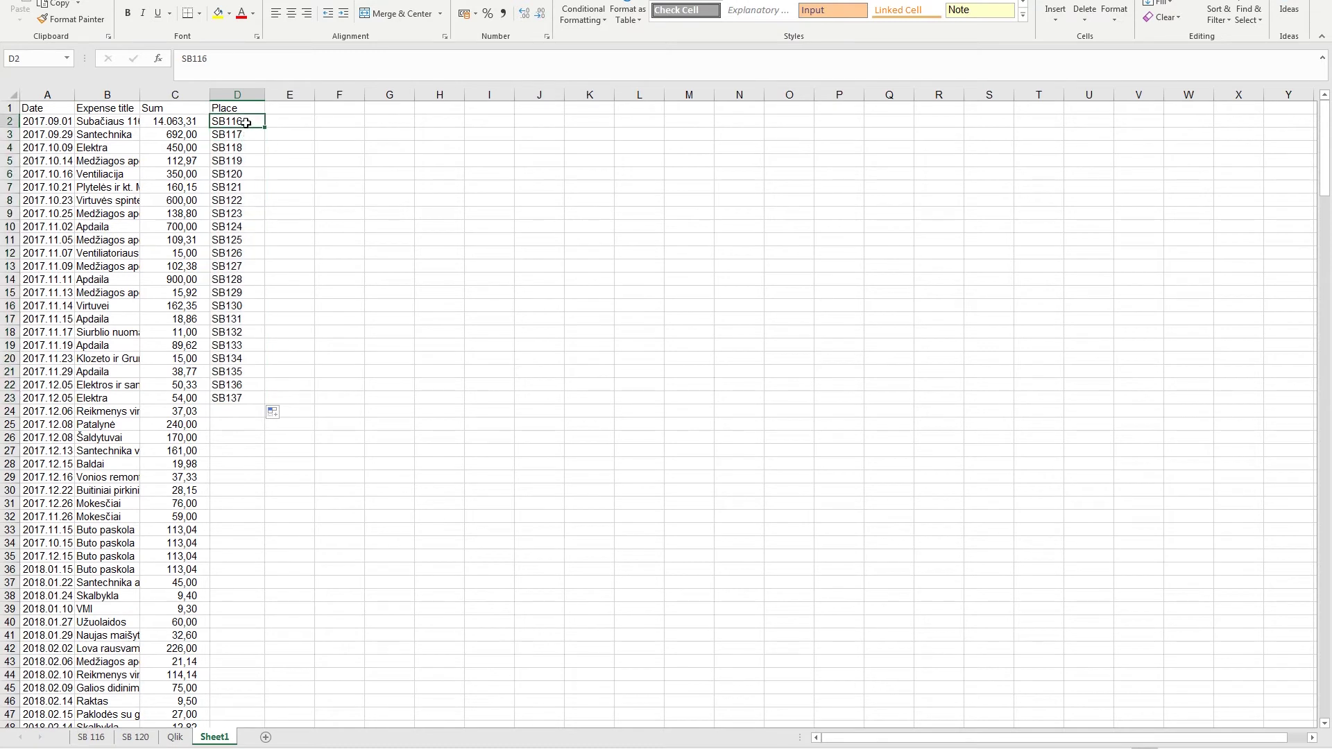
{"action": "key", "text": "ctrl+c"}
{"action": "left_click", "coordinate": [242, 137]}
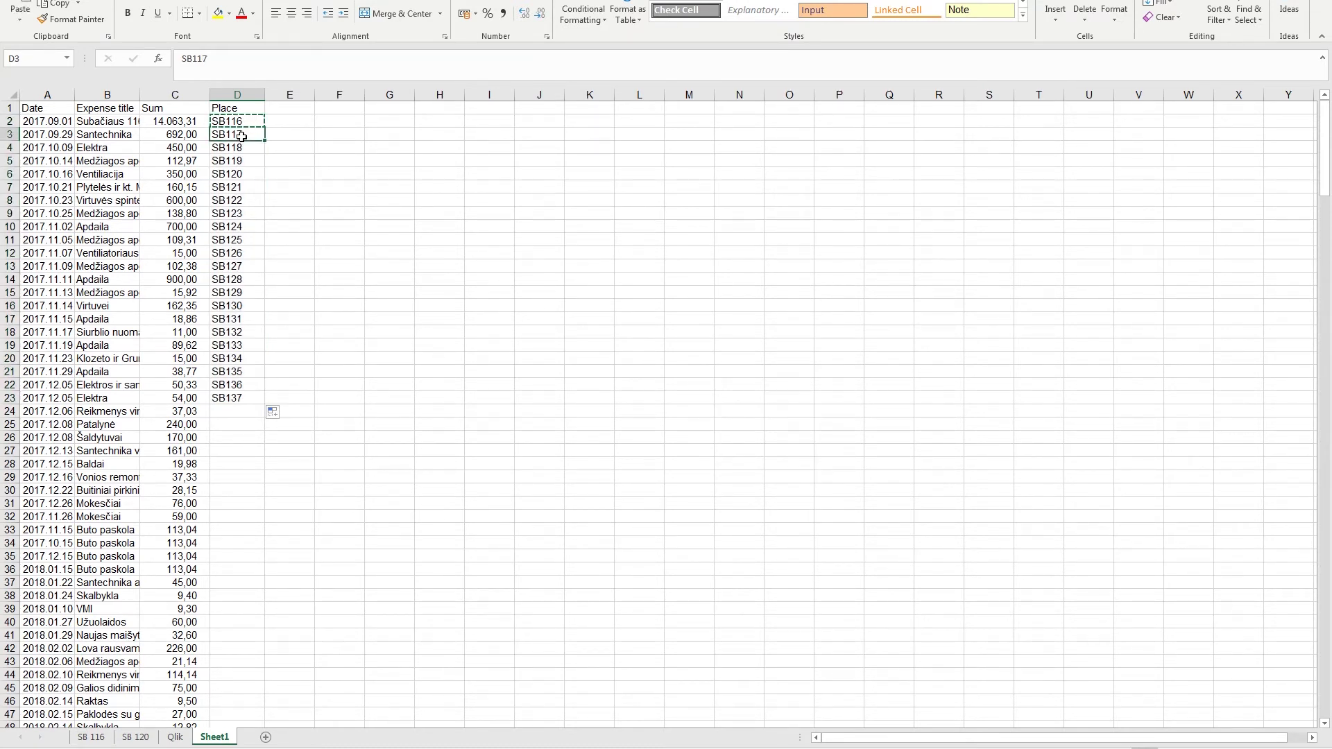
{"action": "left_click_drag", "start_coordinate": [1326, 196], "coordinate": [1329, 678]}
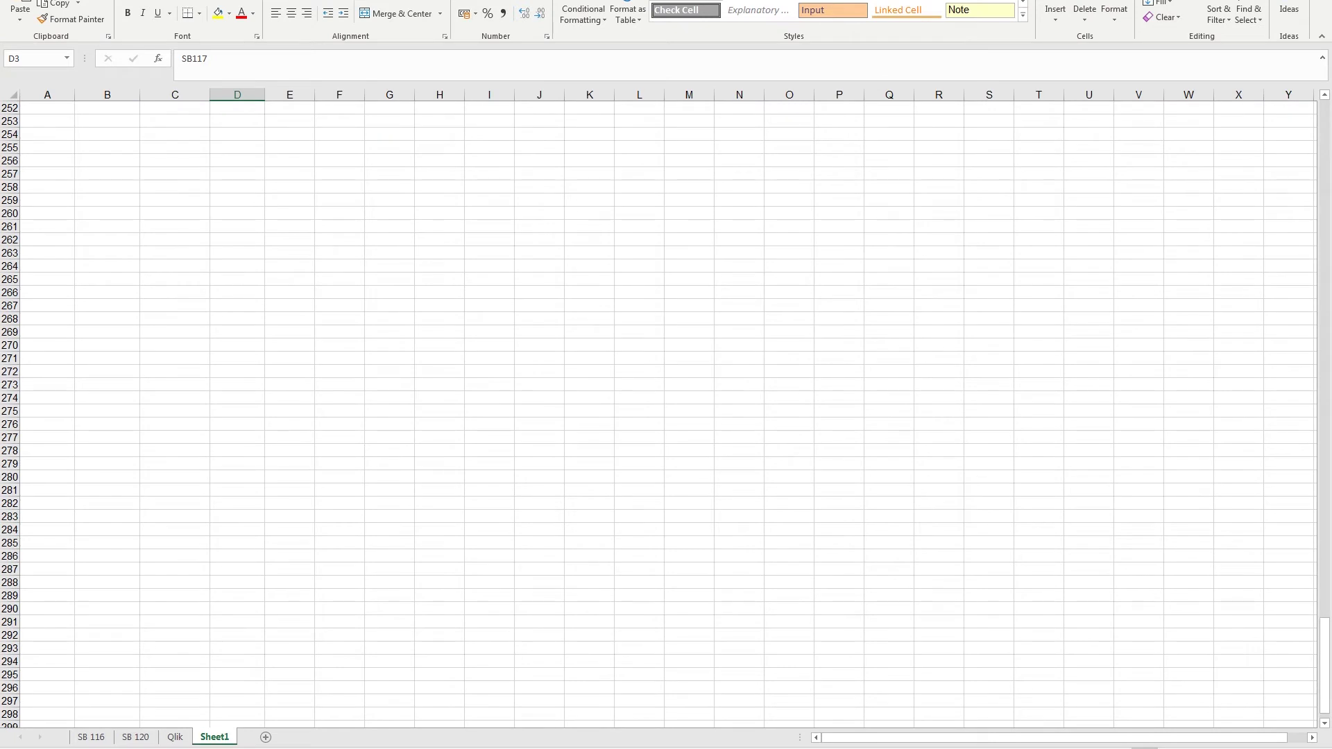
{"action": "scroll", "coordinate": [659, 409], "scroll_direction": "down", "scroll_amount": 3}
{"action": "scroll", "coordinate": [659, 409], "scroll_direction": "down", "scroll_amount": 3}
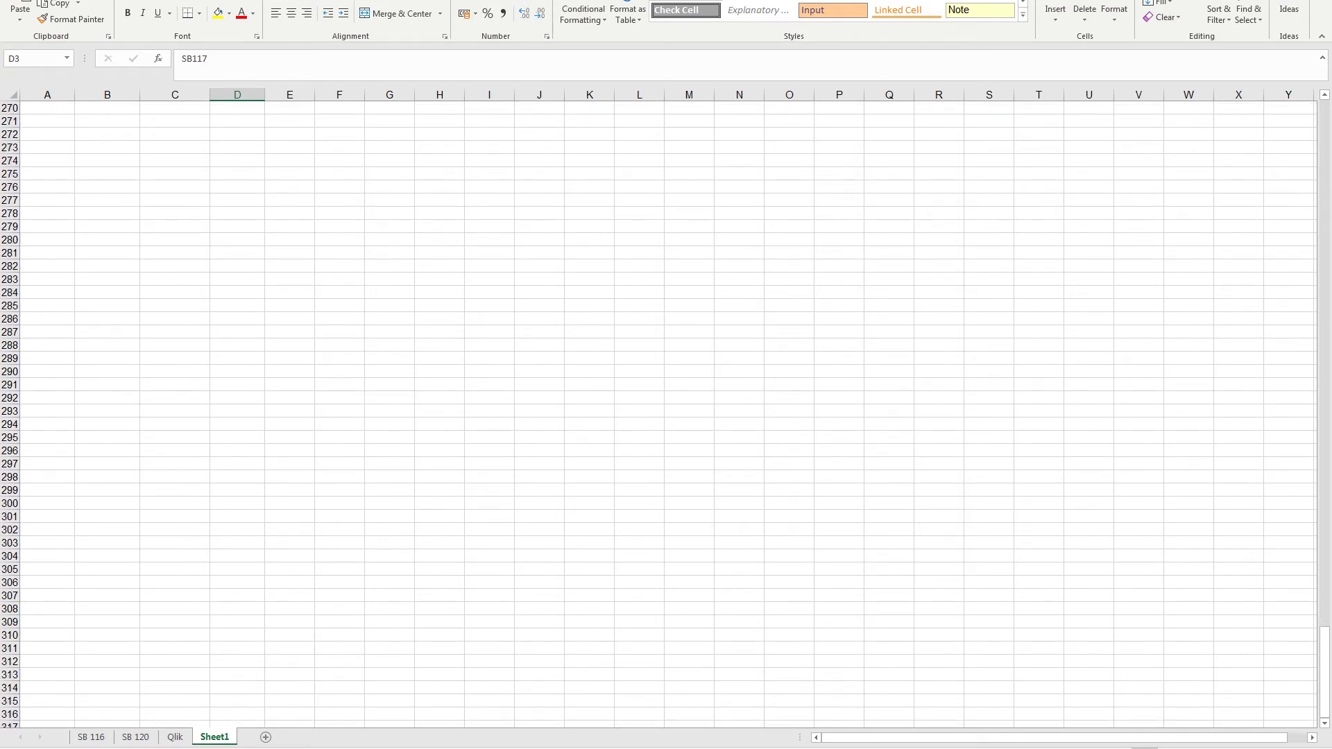
{"action": "left_click", "coordinate": [226, 505], "text": "shift"}
{"action": "key", "text": "ctrl+v"}
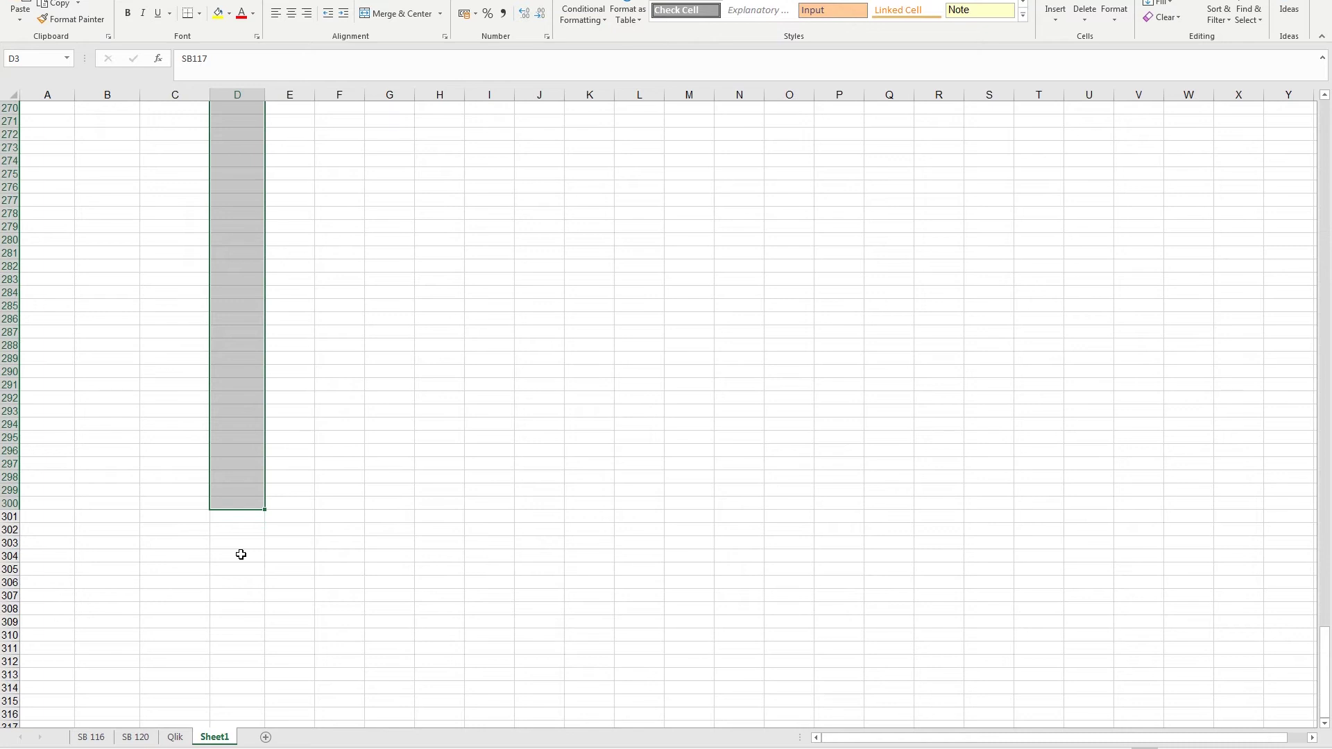
{"action": "key", "text": "ctrl+BackSpace"}
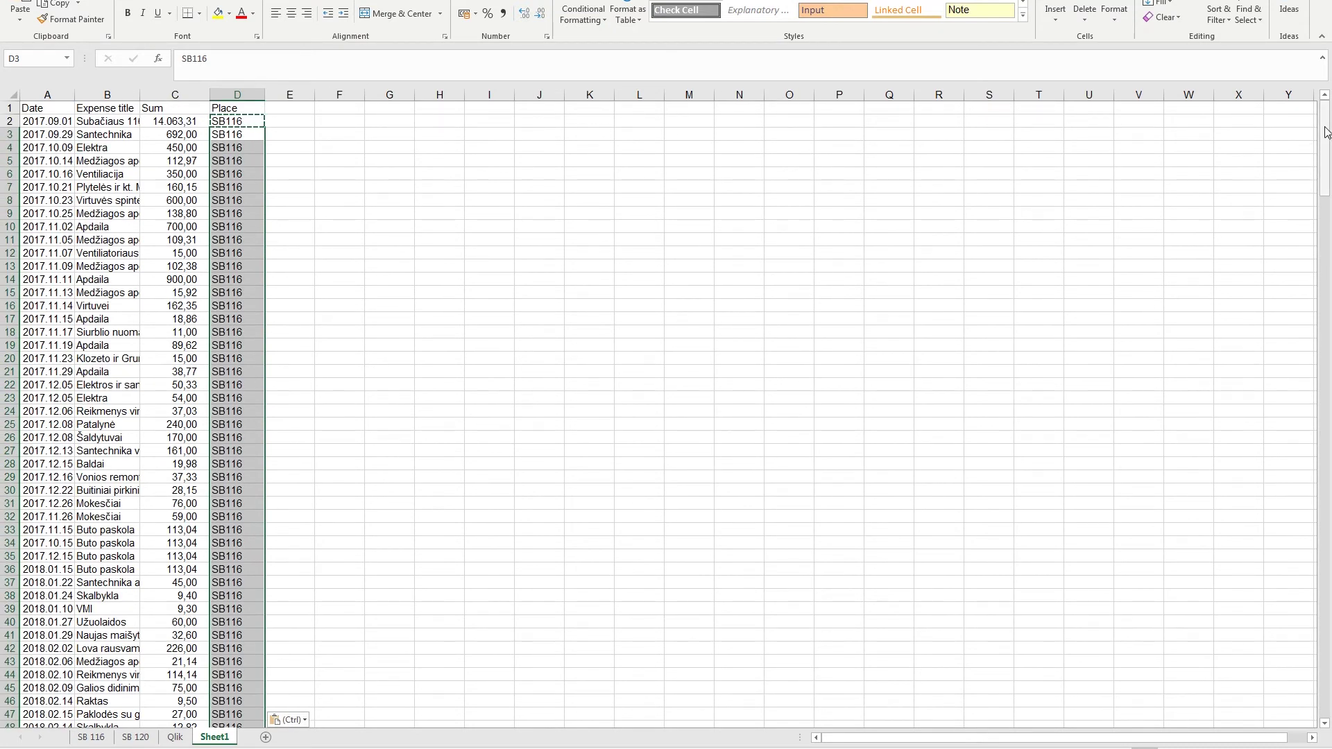
Check the filled Place cells end at row 300, then go to the SB 116 sheet.
{"action": "left_click_drag", "start_coordinate": [1325, 149], "coordinate": [1325, 722]}
{"action": "scroll", "coordinate": [479, 622], "scroll_direction": "down", "scroll_amount": 8}
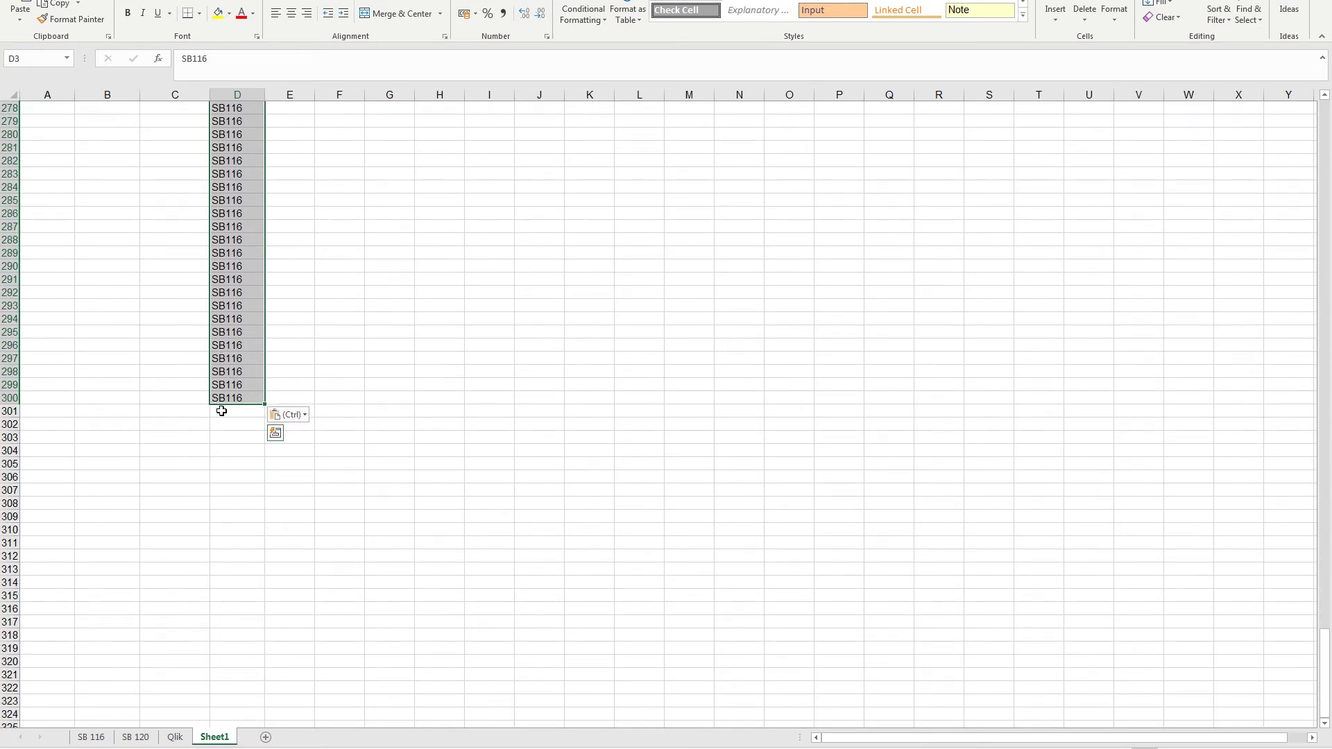
{"action": "left_click", "coordinate": [222, 398]}
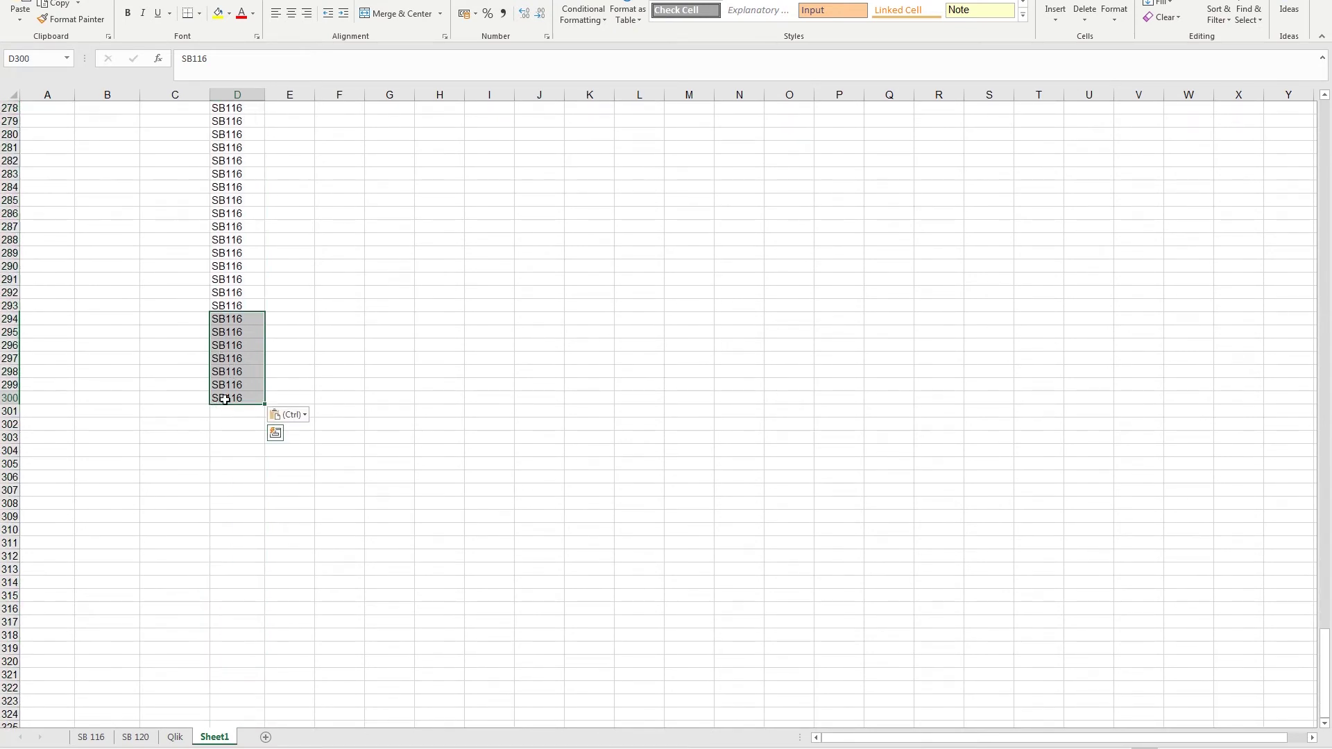
{"action": "left_click", "coordinate": [57, 412]}
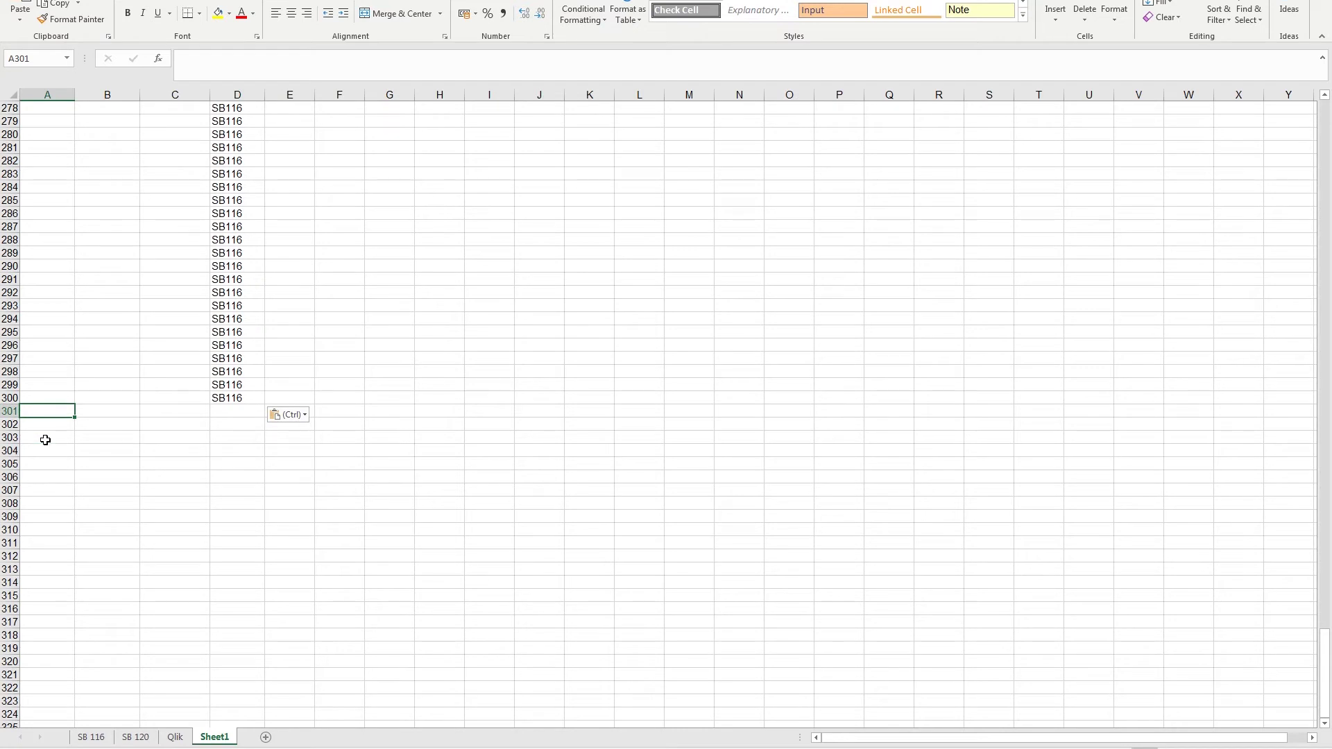
{"action": "left_click", "coordinate": [91, 739]}
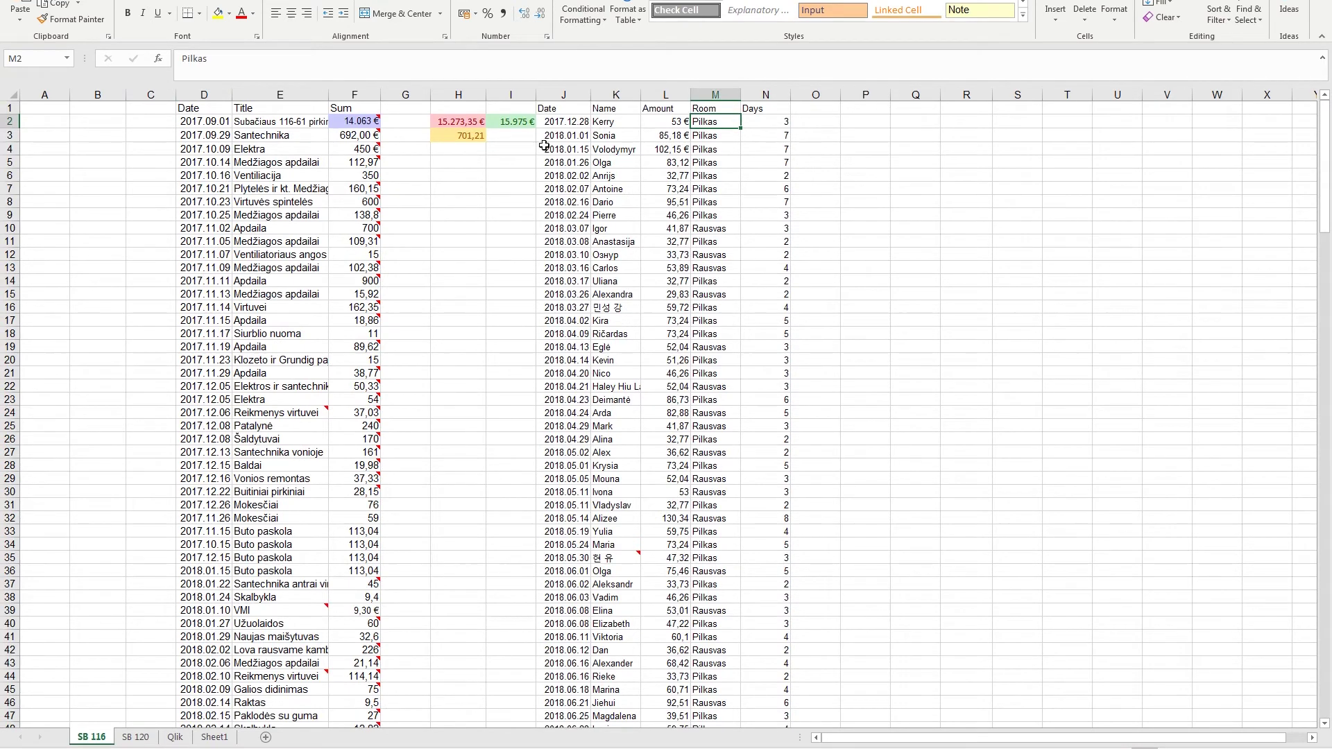
Inspect SB 116's revenue dates in column J, amount in L5 and rooms in column M.
{"action": "left_click", "coordinate": [564, 126]}
{"action": "left_click", "coordinate": [572, 166]}
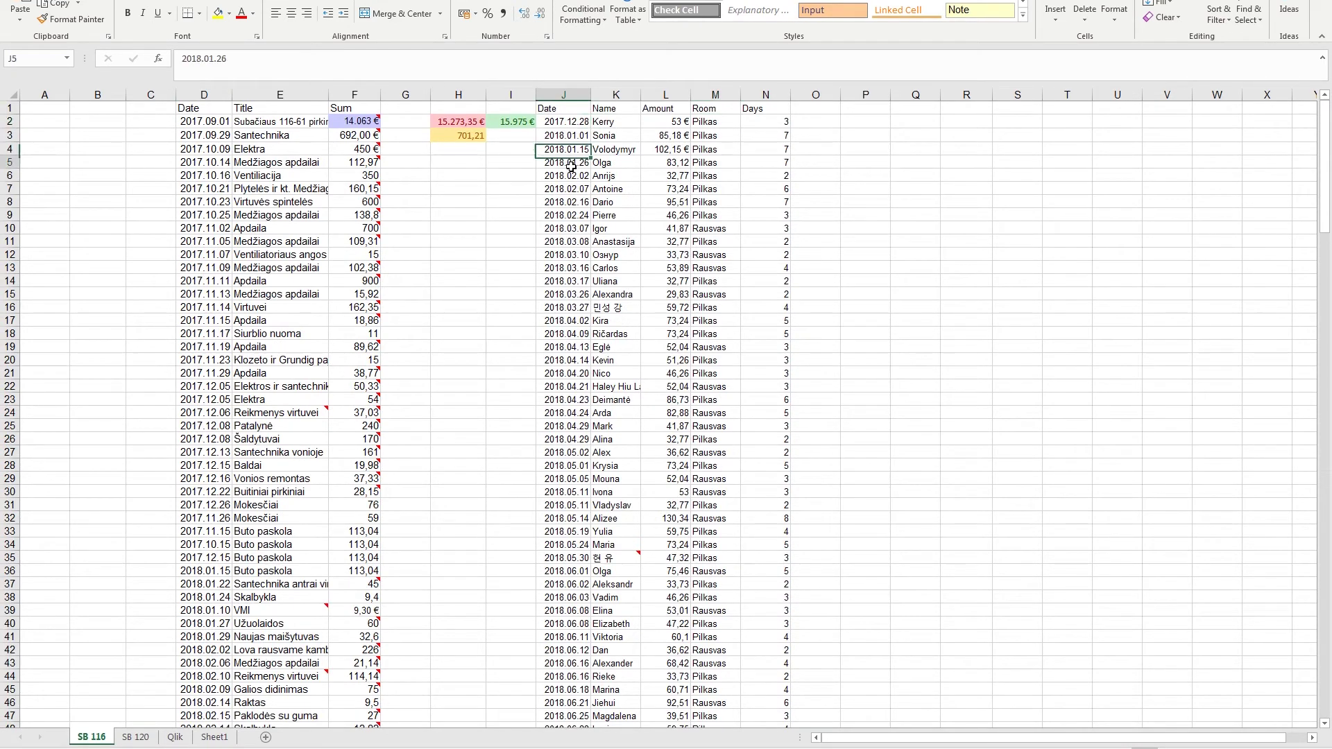
{"action": "left_click", "coordinate": [687, 162]}
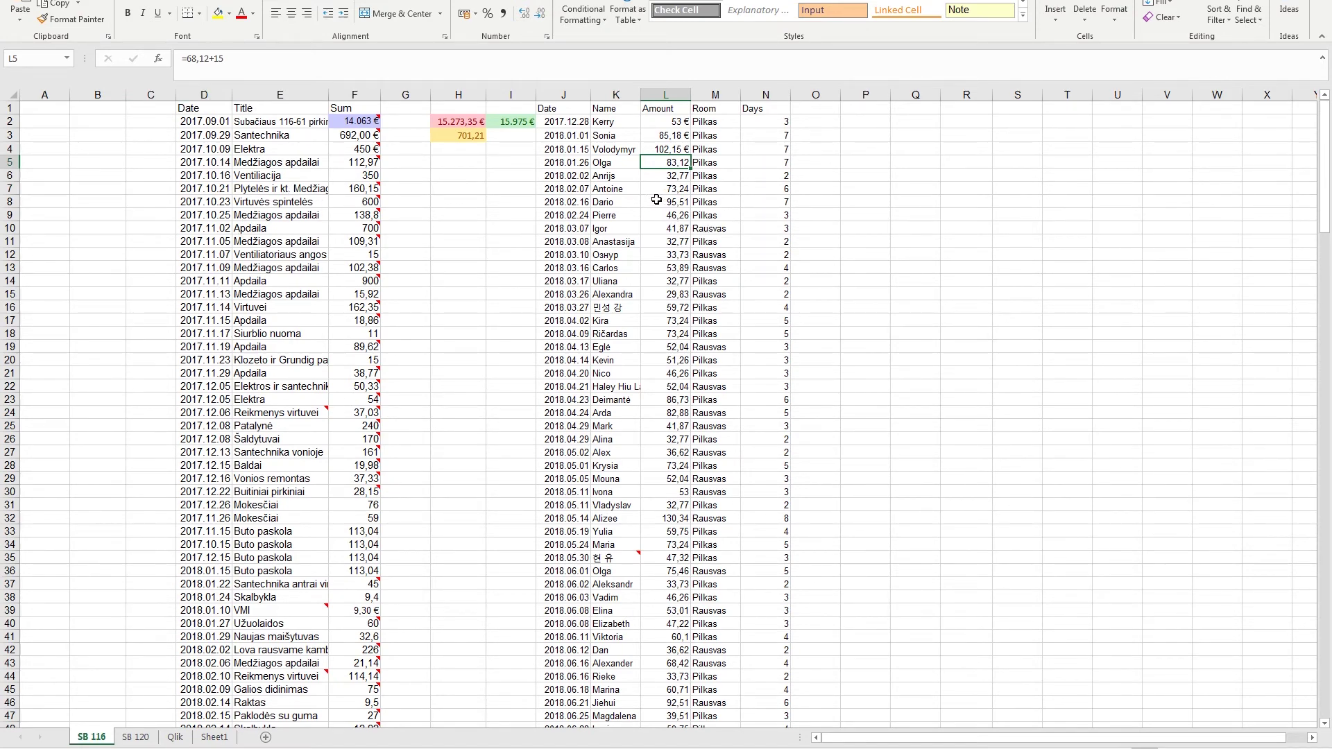
{"action": "left_click", "coordinate": [712, 173]}
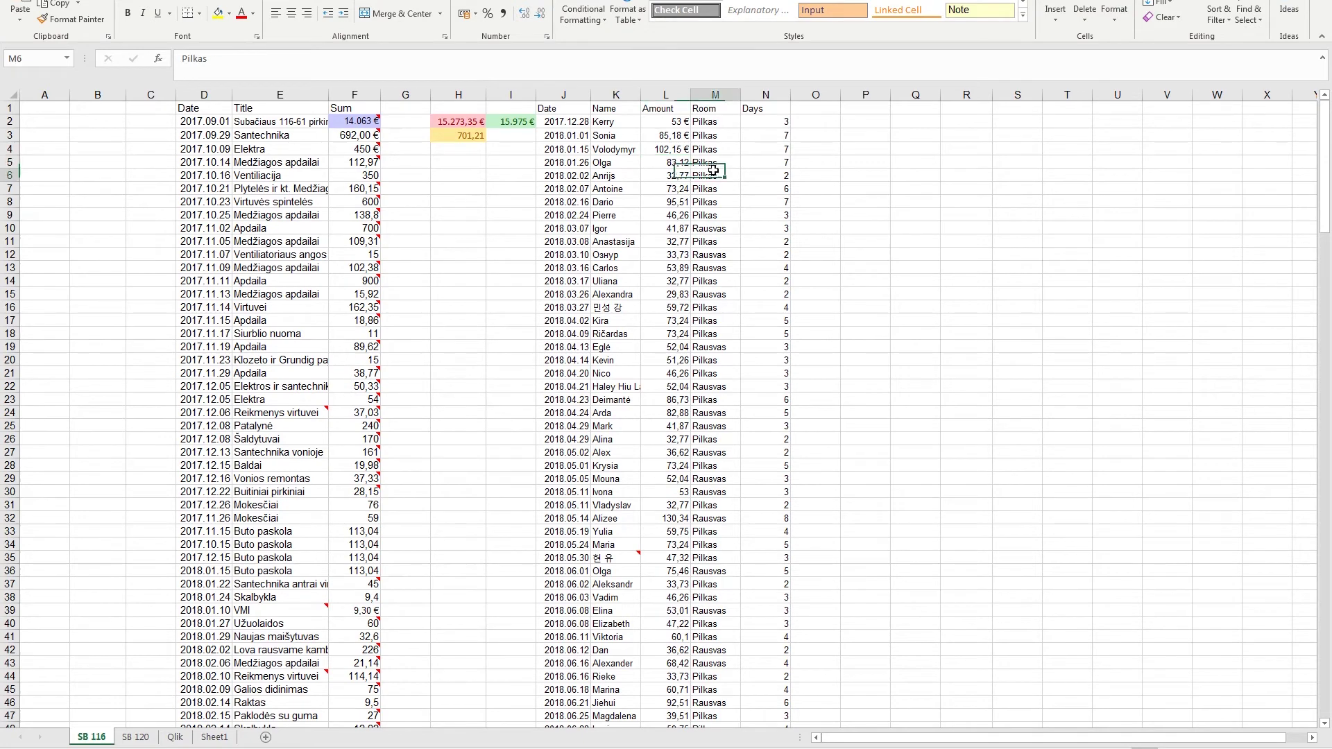
{"action": "left_click", "coordinate": [715, 233]}
{"action": "key", "text": "Up"}
{"action": "key", "text": "Up"}
{"action": "key", "text": "Down"}
{"action": "key", "text": "Down"}
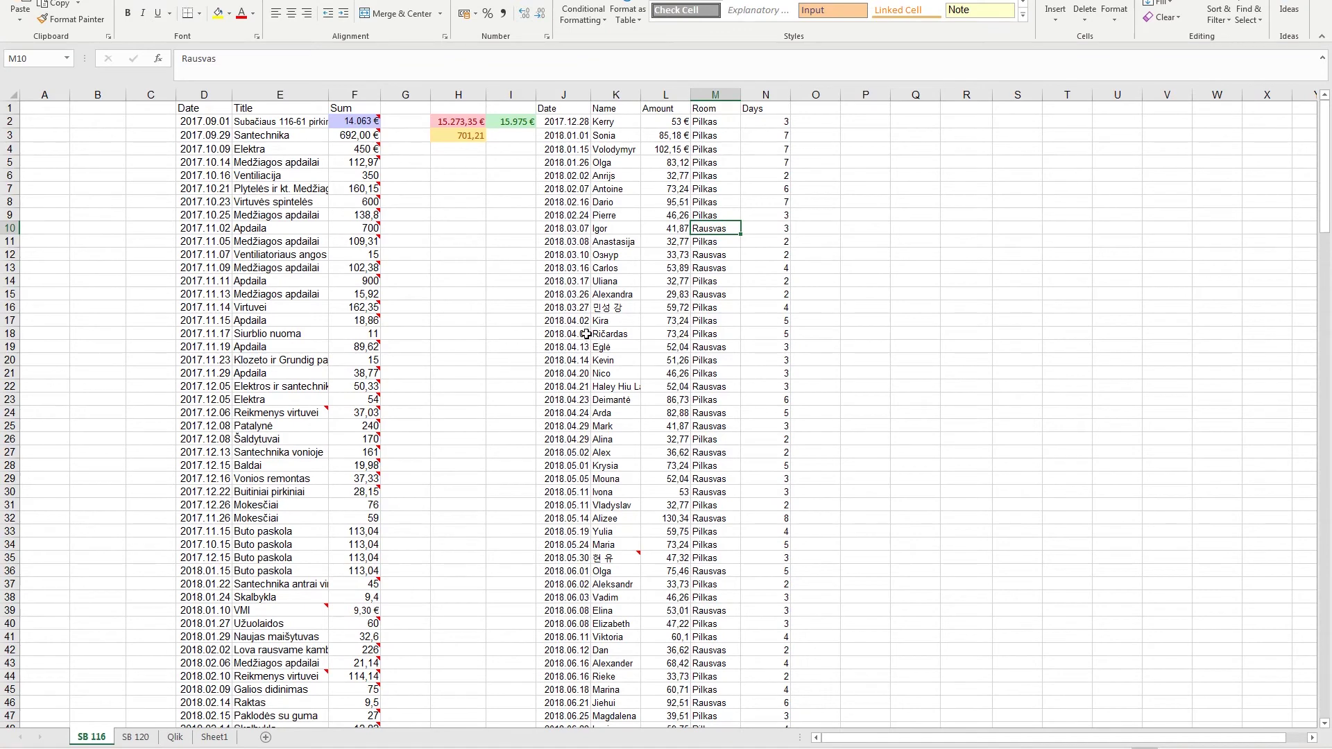
{"action": "left_click", "coordinate": [215, 736]}
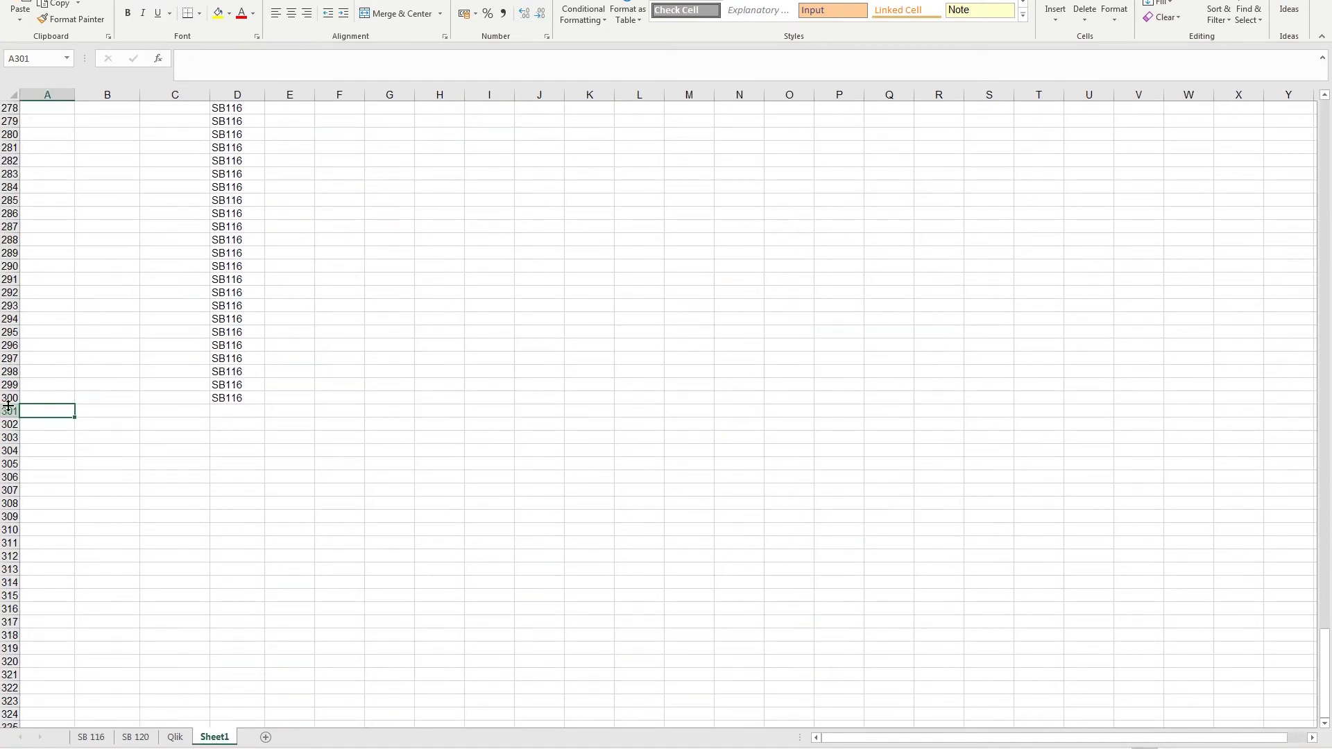
Copy A300's date formula down into A301.
{"action": "scroll", "coordinate": [90, 432], "scroll_direction": "up", "scroll_amount": 1}
{"action": "scroll", "coordinate": [90, 432], "scroll_direction": "down", "scroll_amount": 2}
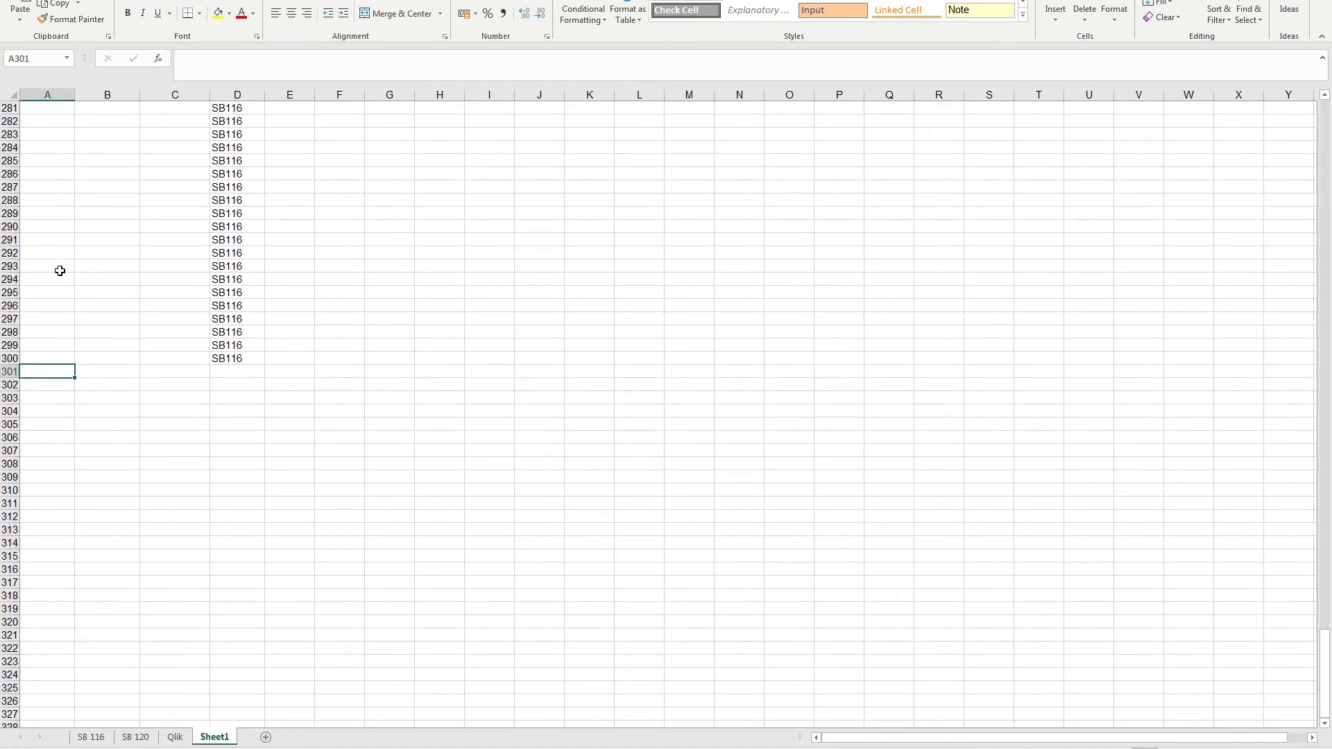
{"action": "left_click", "coordinate": [50, 357]}
{"action": "left_click_drag", "start_coordinate": [75, 367], "coordinate": [73, 379]}
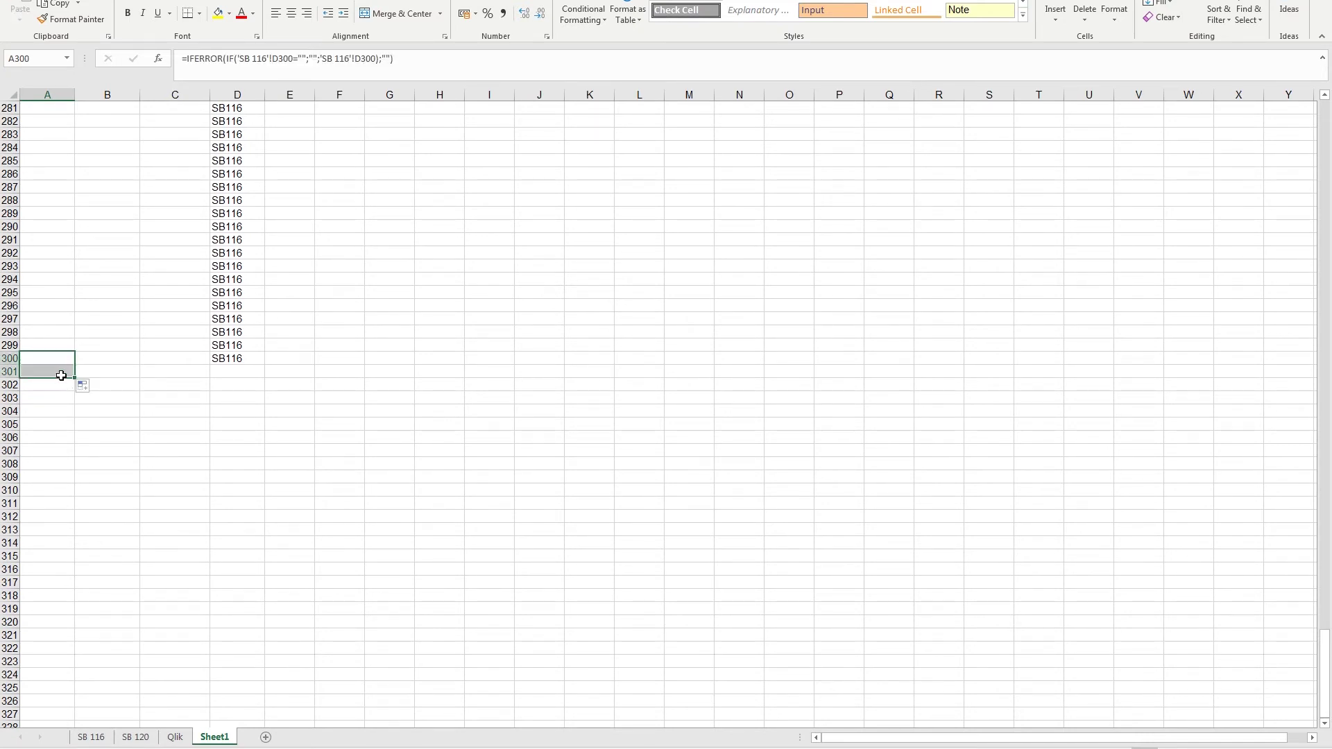
{"action": "left_click", "coordinate": [62, 373]}
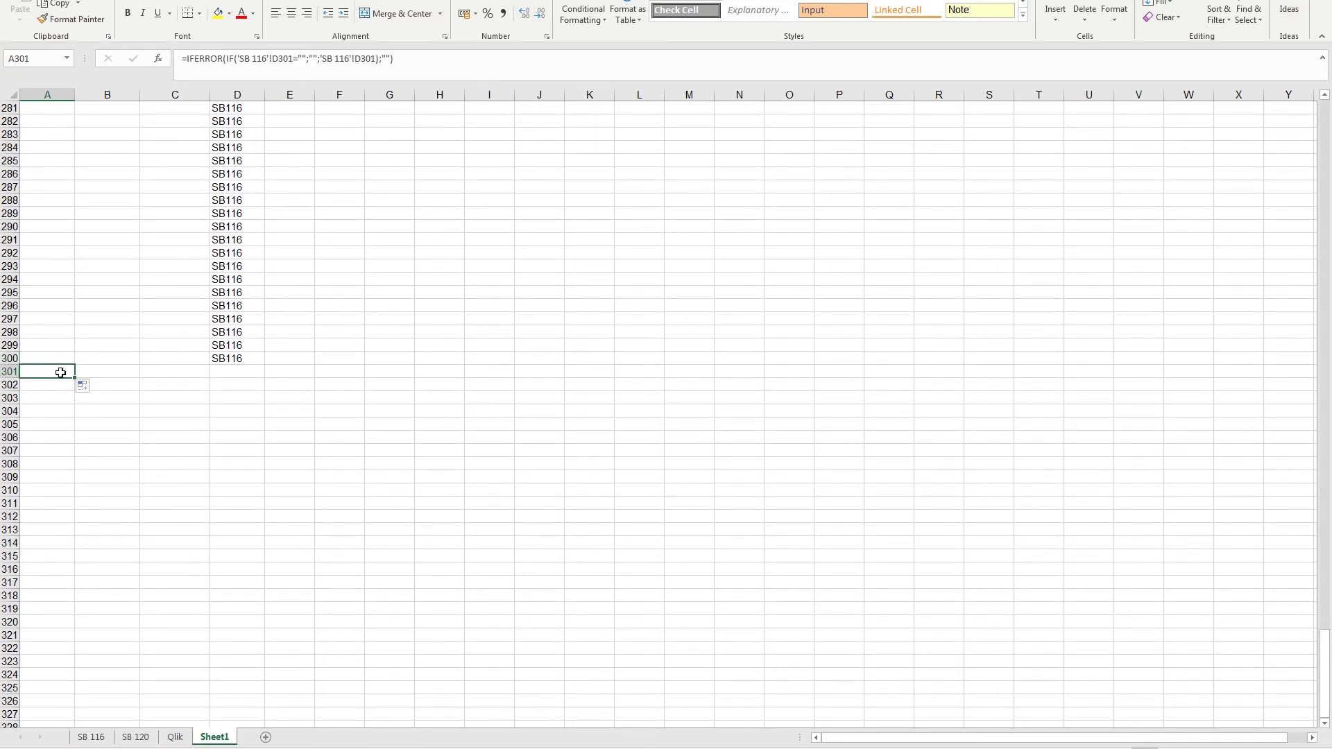
Edit A301's formula to pull 'SB 116'!J2, showing 2017.12.28.
{"action": "left_click", "coordinate": [90, 737]}
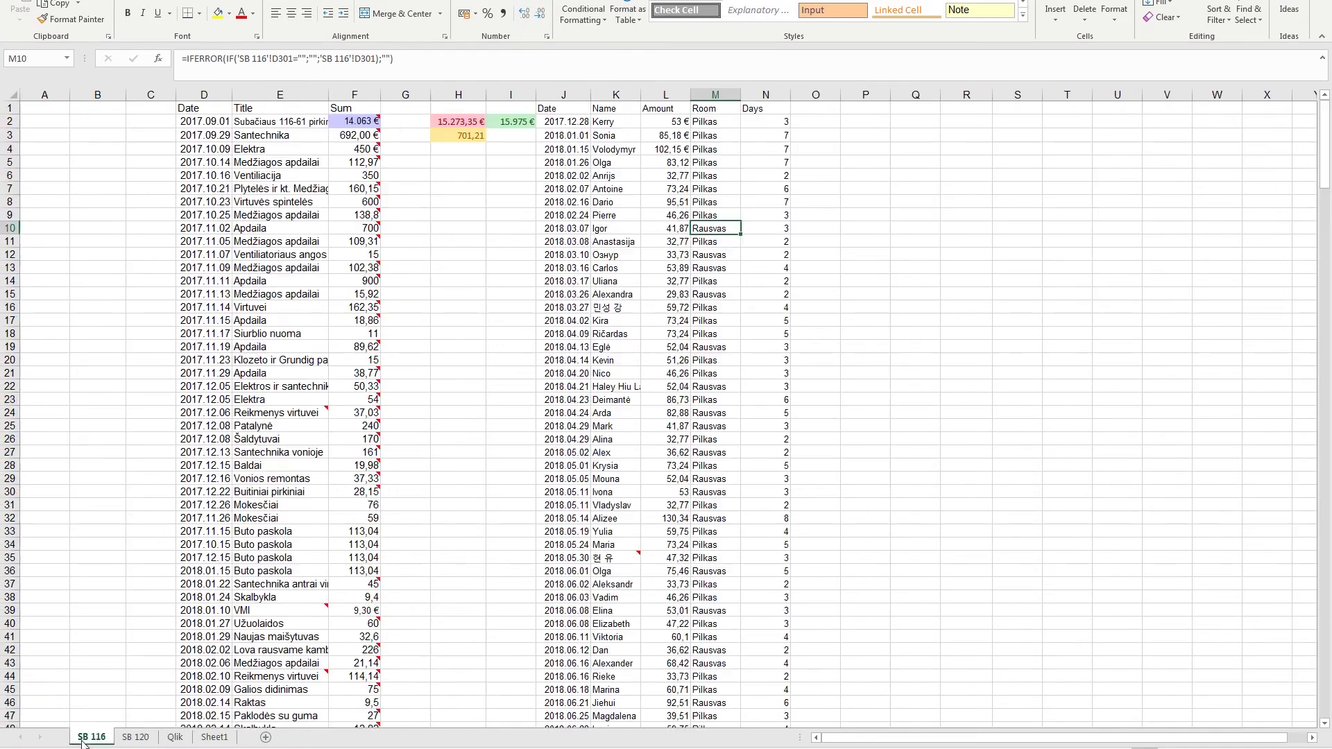
{"action": "left_click", "coordinate": [579, 122]}
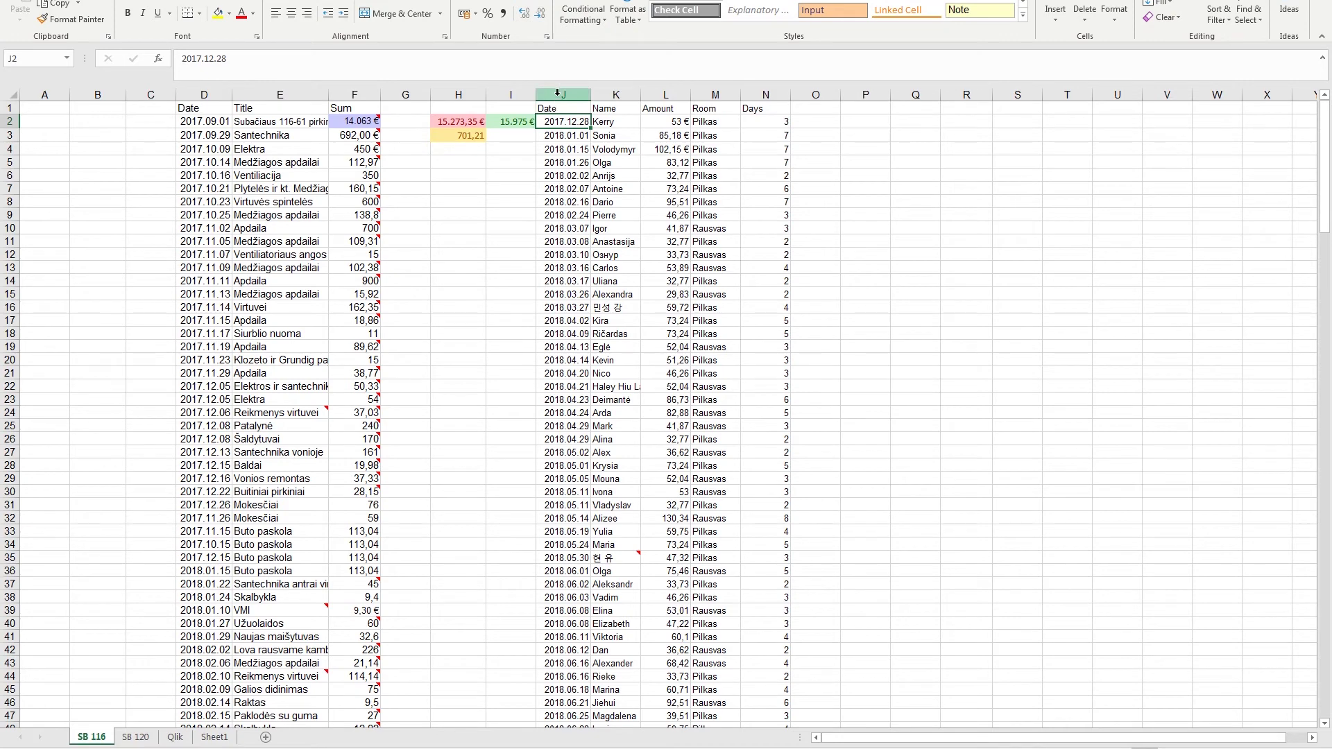
{"action": "key", "text": "ctrl+Page_Down"}
{"action": "key", "text": "ctrl+Page_Down"}
{"action": "key", "text": "ctrl+Page_Down"}
{"action": "double_click", "coordinate": [280, 59]}
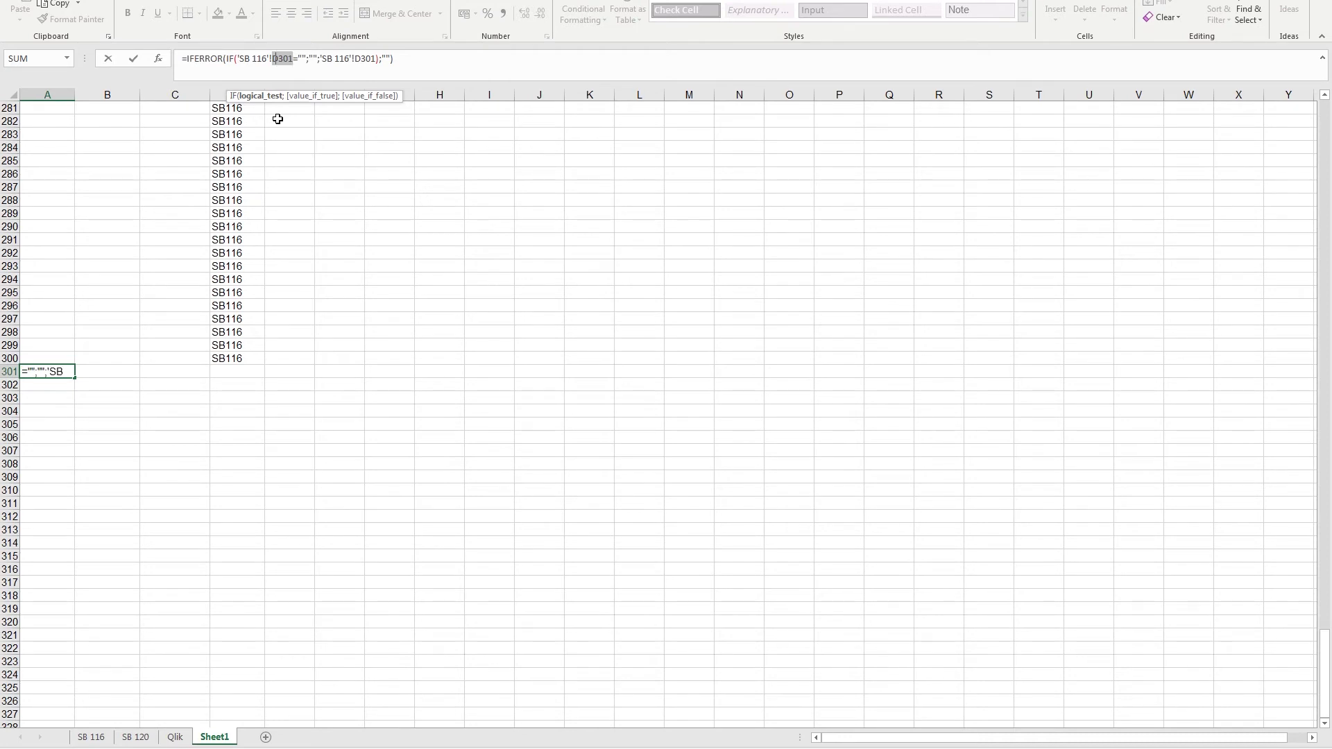
{"action": "type", "text": "J2"}
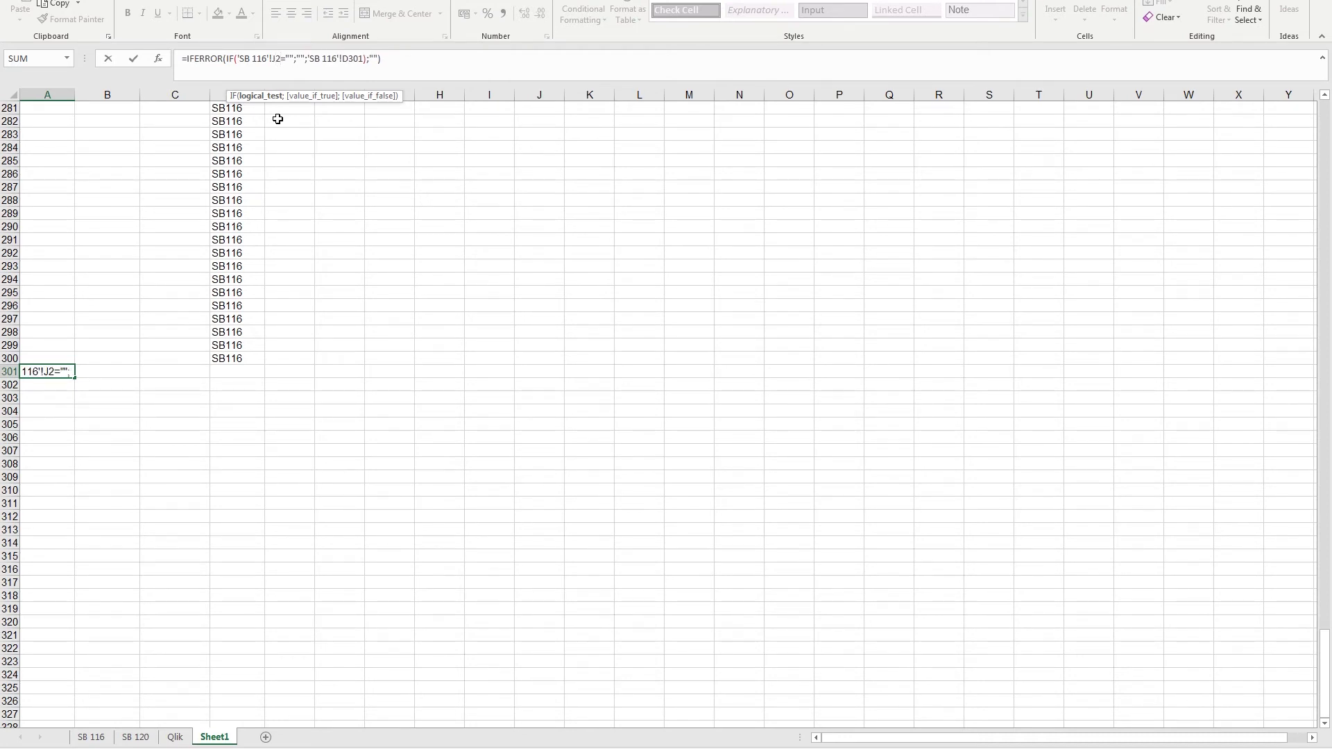
{"action": "double_click", "coordinate": [351, 59]}
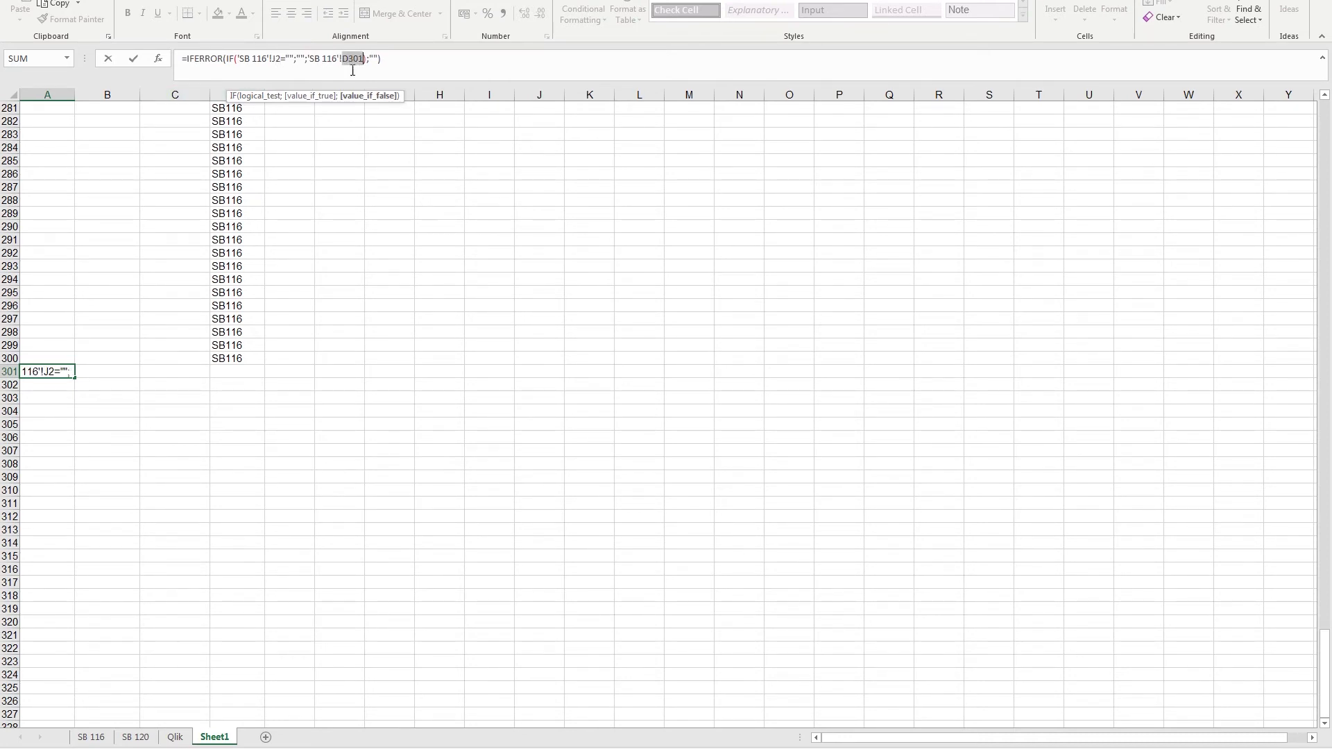
{"action": "type", "text": "D2"}
{"action": "key", "text": "Return"}
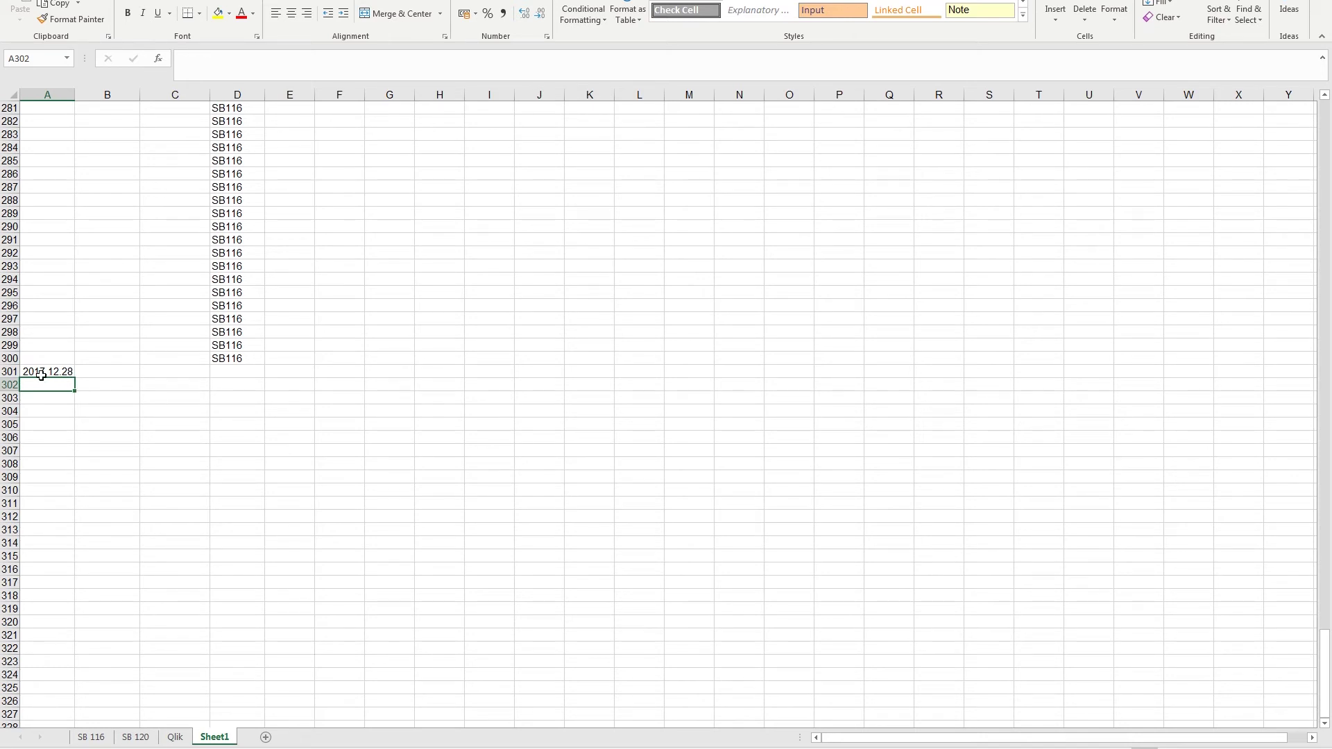
Fill A301's formula across to C301 and check B301 and C301.
{"action": "left_click", "coordinate": [89, 371]}
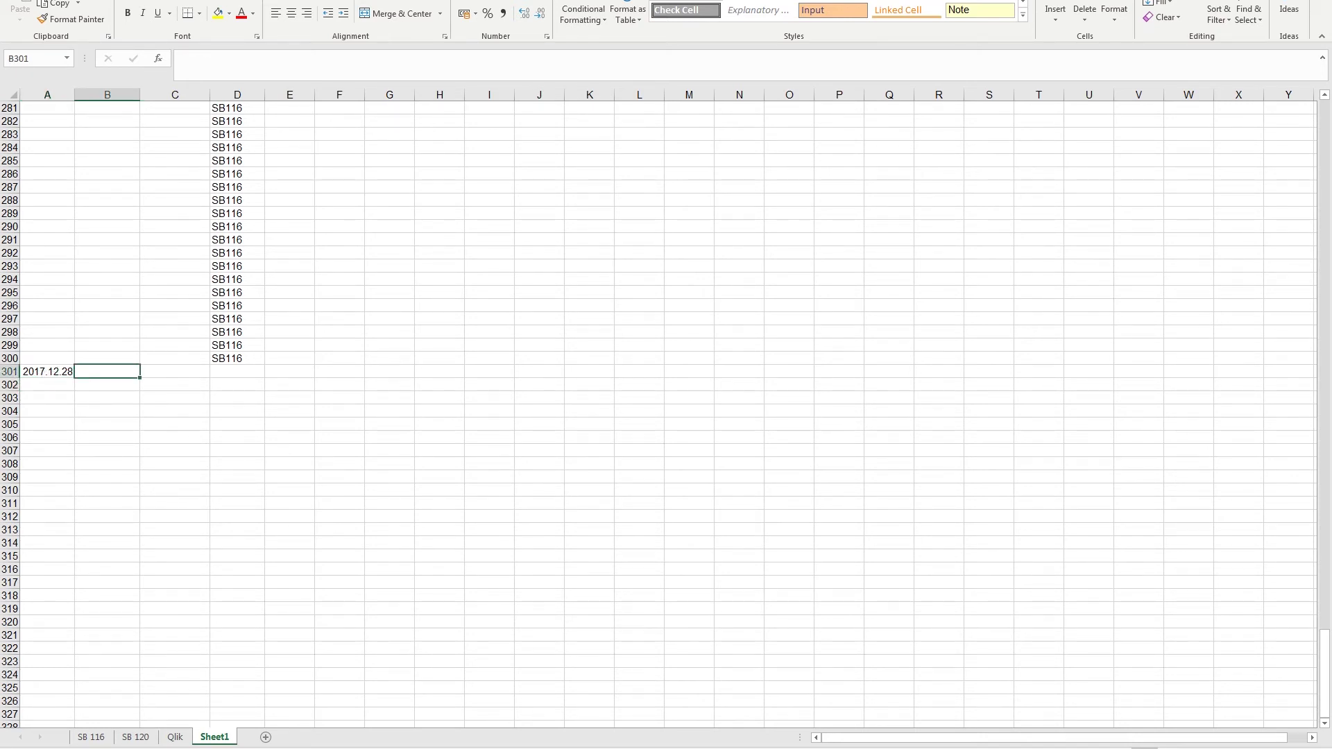
{"action": "left_click", "coordinate": [63, 372]}
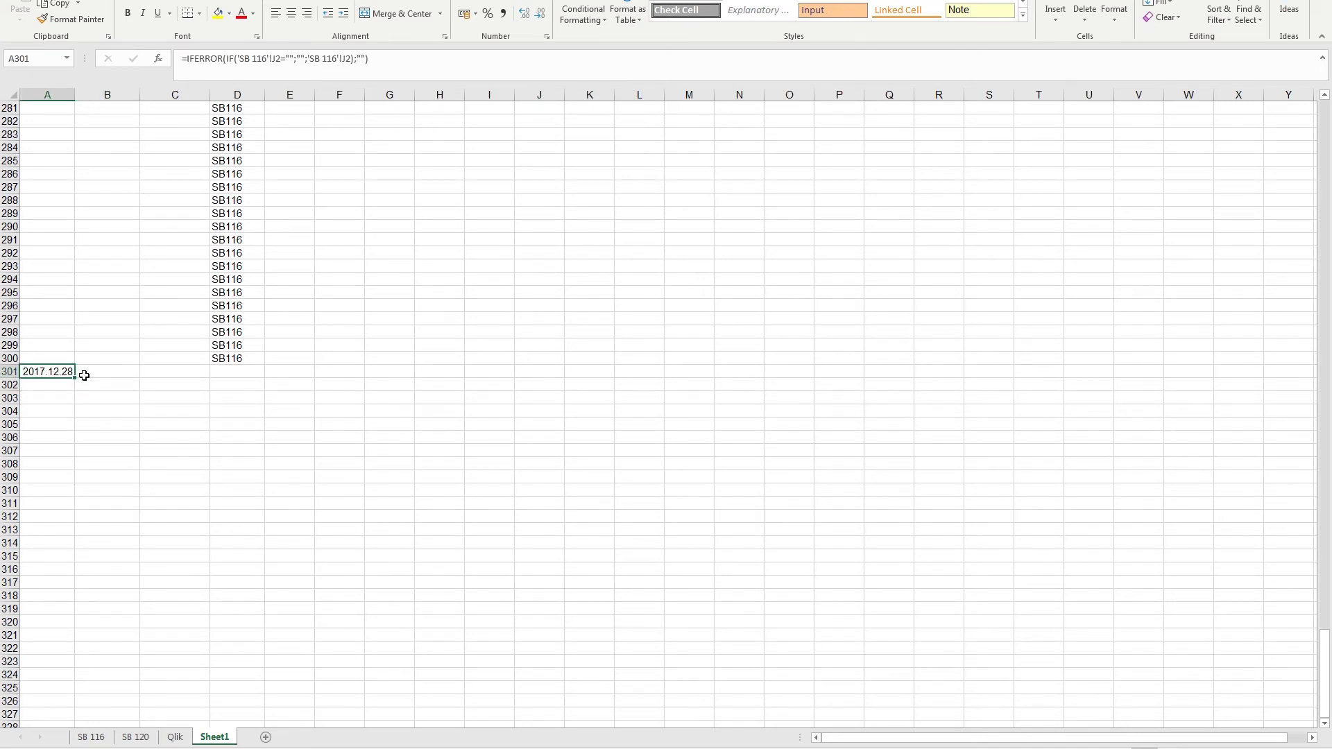
{"action": "left_click_drag", "start_coordinate": [74, 380], "coordinate": [211, 374]}
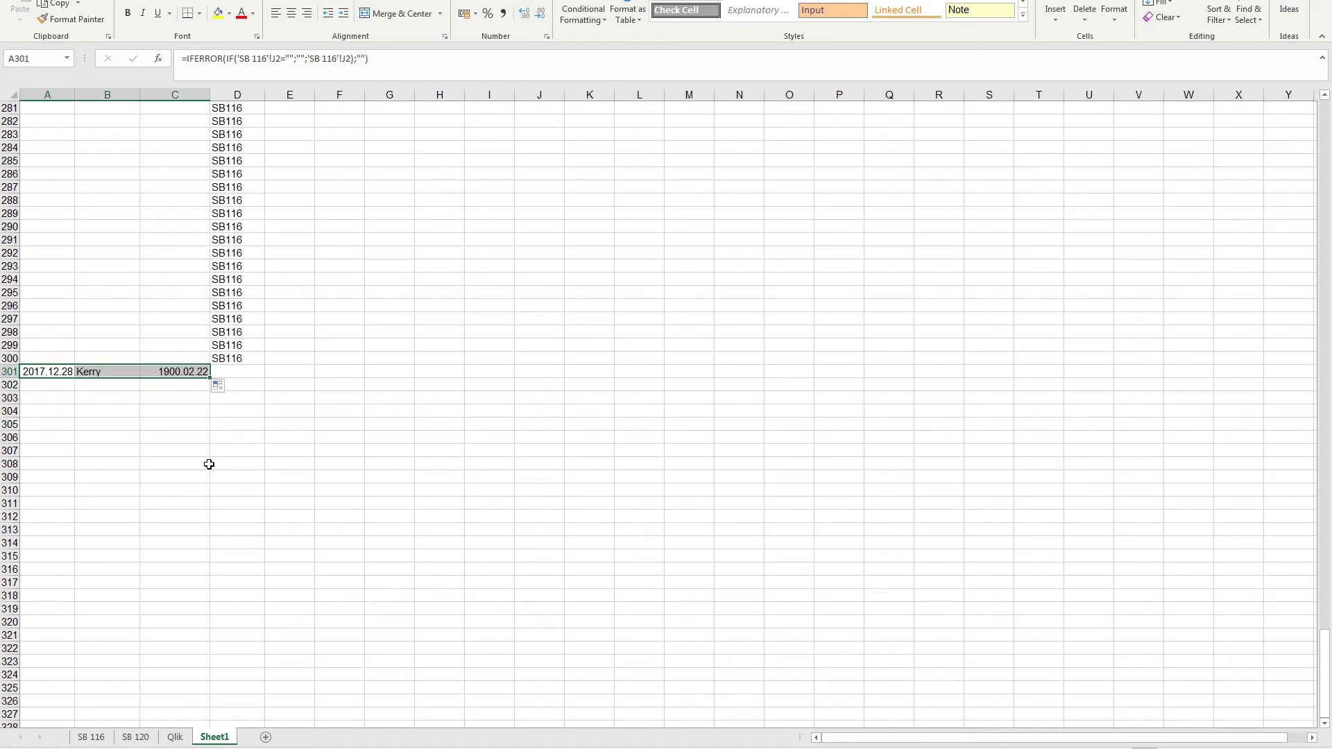
{"action": "left_click", "coordinate": [97, 371]}
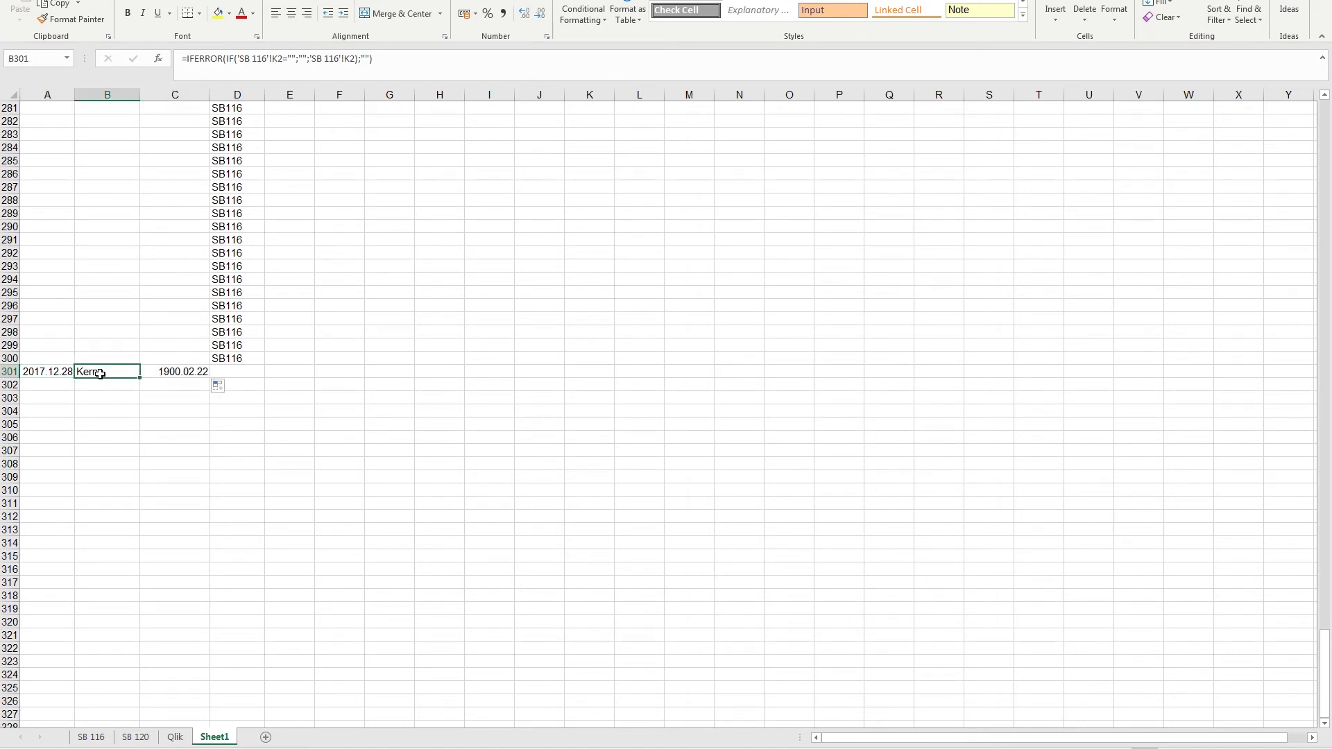
{"action": "left_click", "coordinate": [177, 374]}
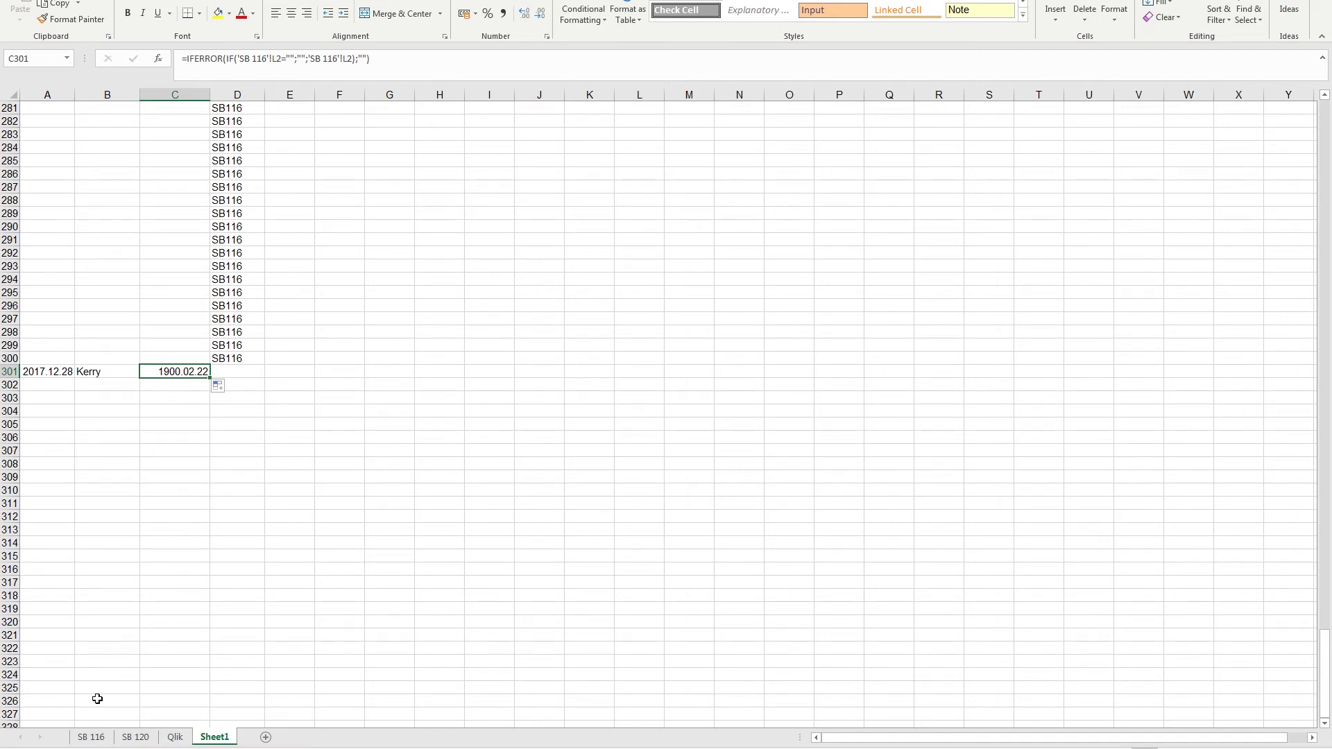
Check the Name value in SB 116's K2 and copy B300's formula.
{"action": "left_click", "coordinate": [92, 737]}
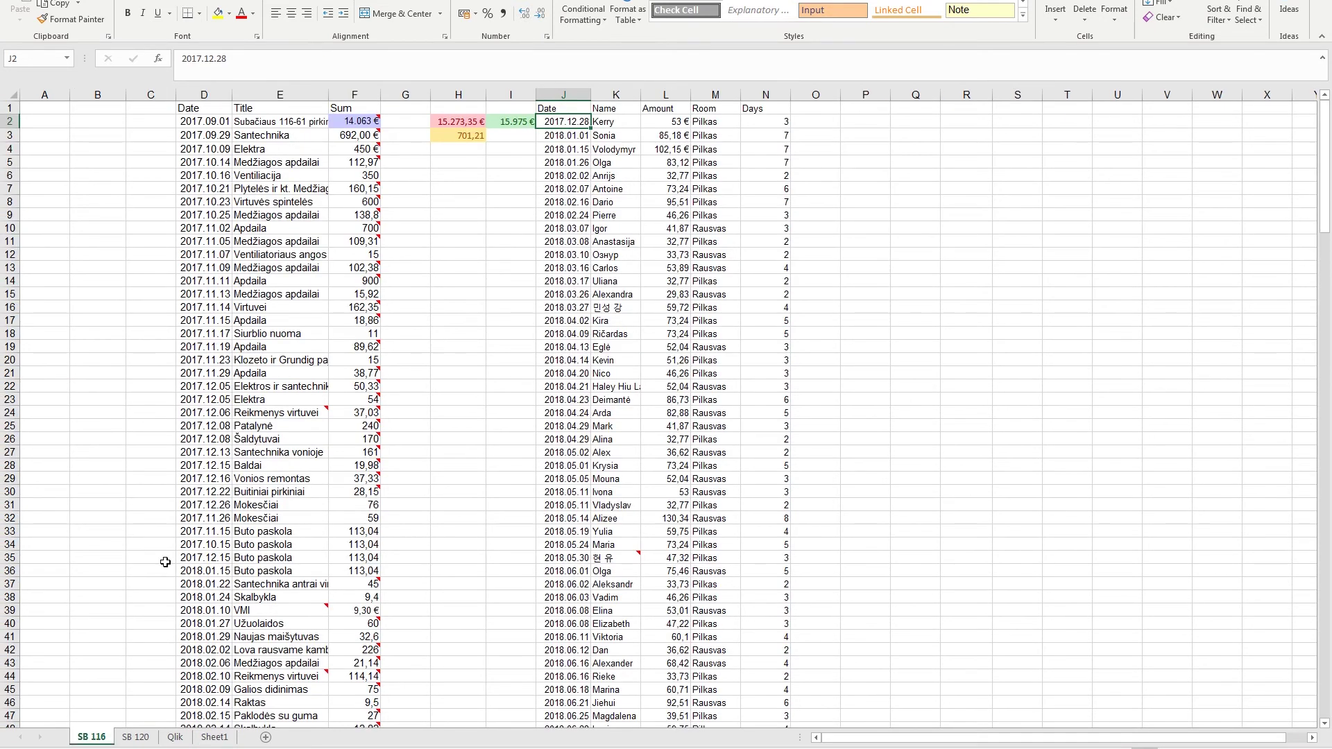
{"action": "left_click", "coordinate": [604, 123]}
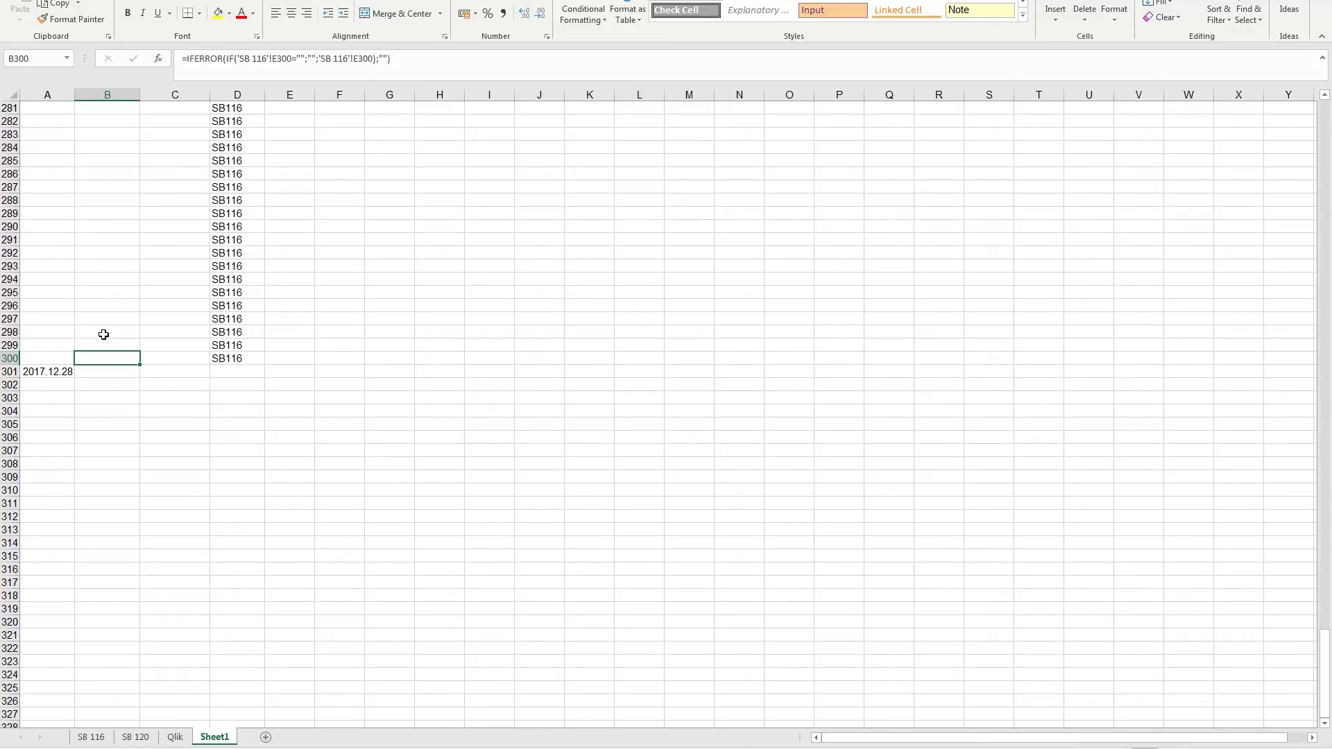
{"action": "key", "text": "ctrl+c"}
Paste B300's formula into E301 and repoint it to 'SB 116'!K2, showing the first guest name.
{"action": "left_click", "coordinate": [289, 371]}
{"action": "key", "text": "ctrl+v"}
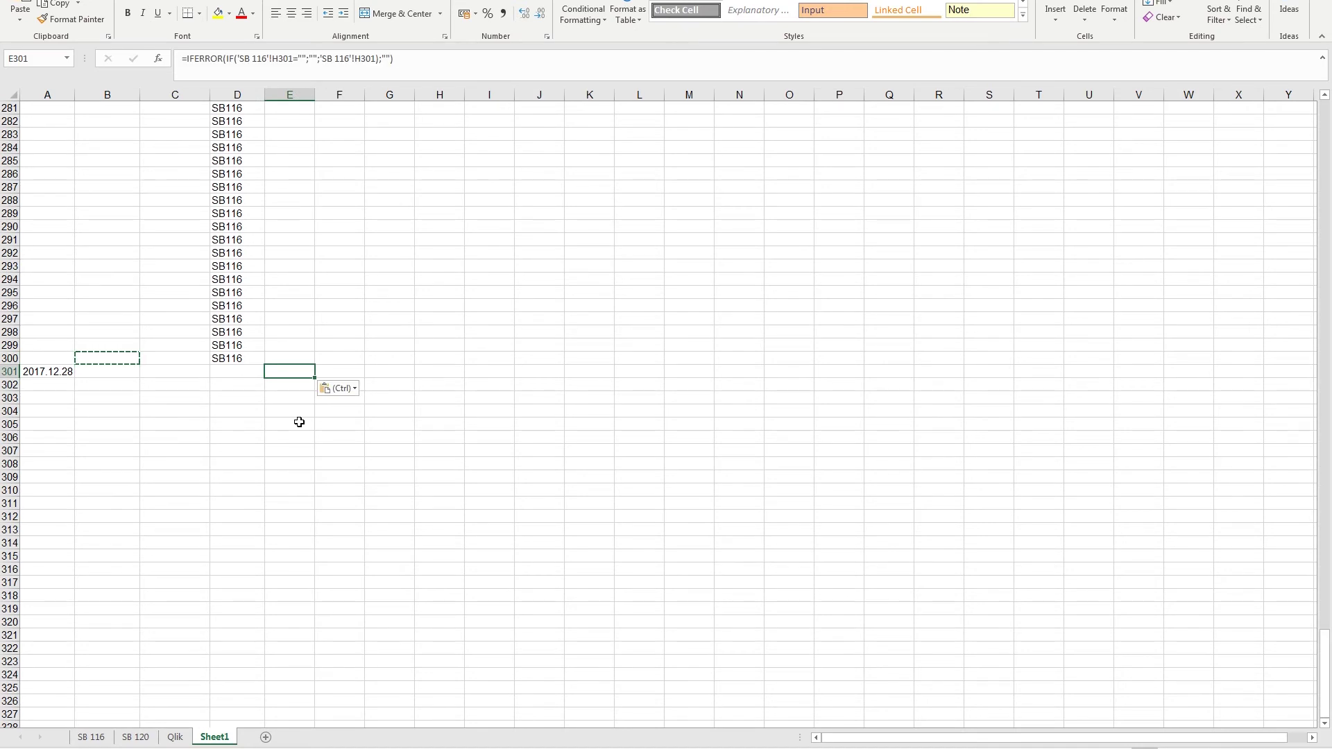
{"action": "left_click", "coordinate": [298, 409]}
{"action": "left_click", "coordinate": [299, 373]}
{"action": "left_click", "coordinate": [102, 743]}
{"action": "left_click", "coordinate": [102, 742]}
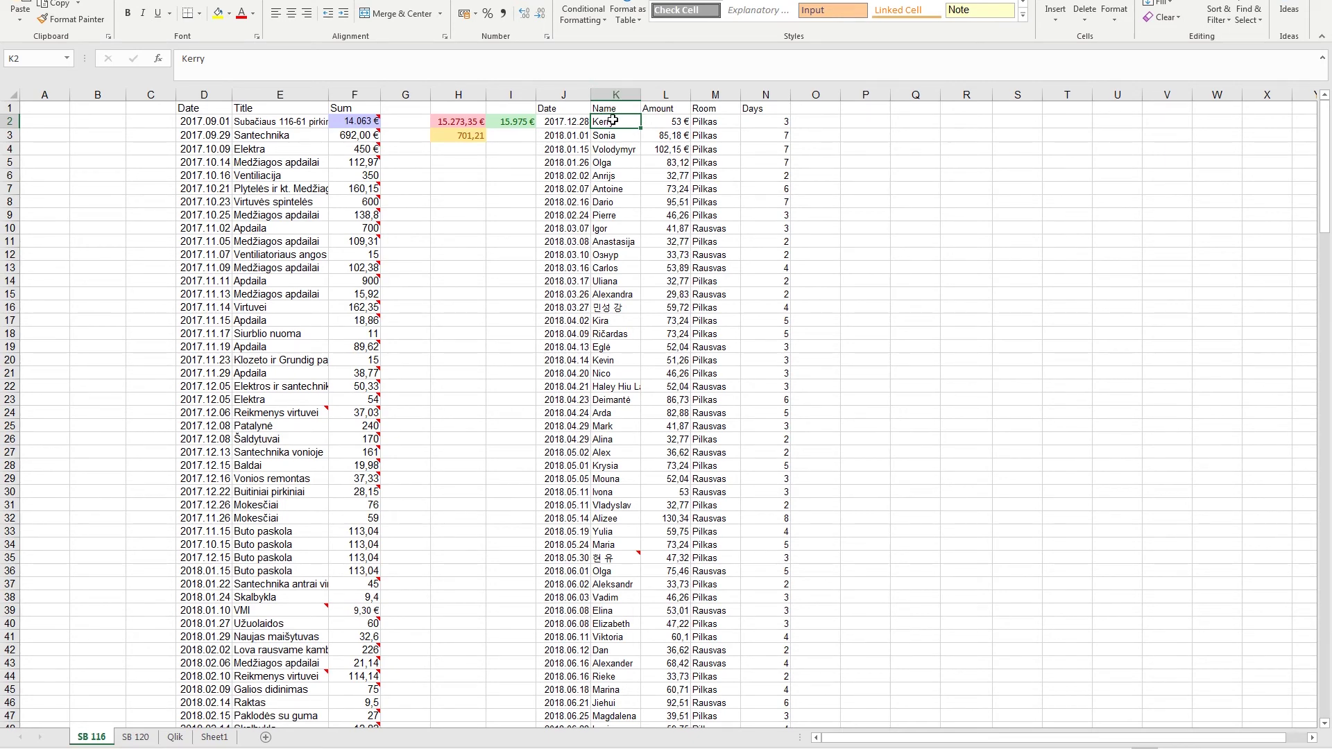
{"action": "left_click", "coordinate": [213, 737]}
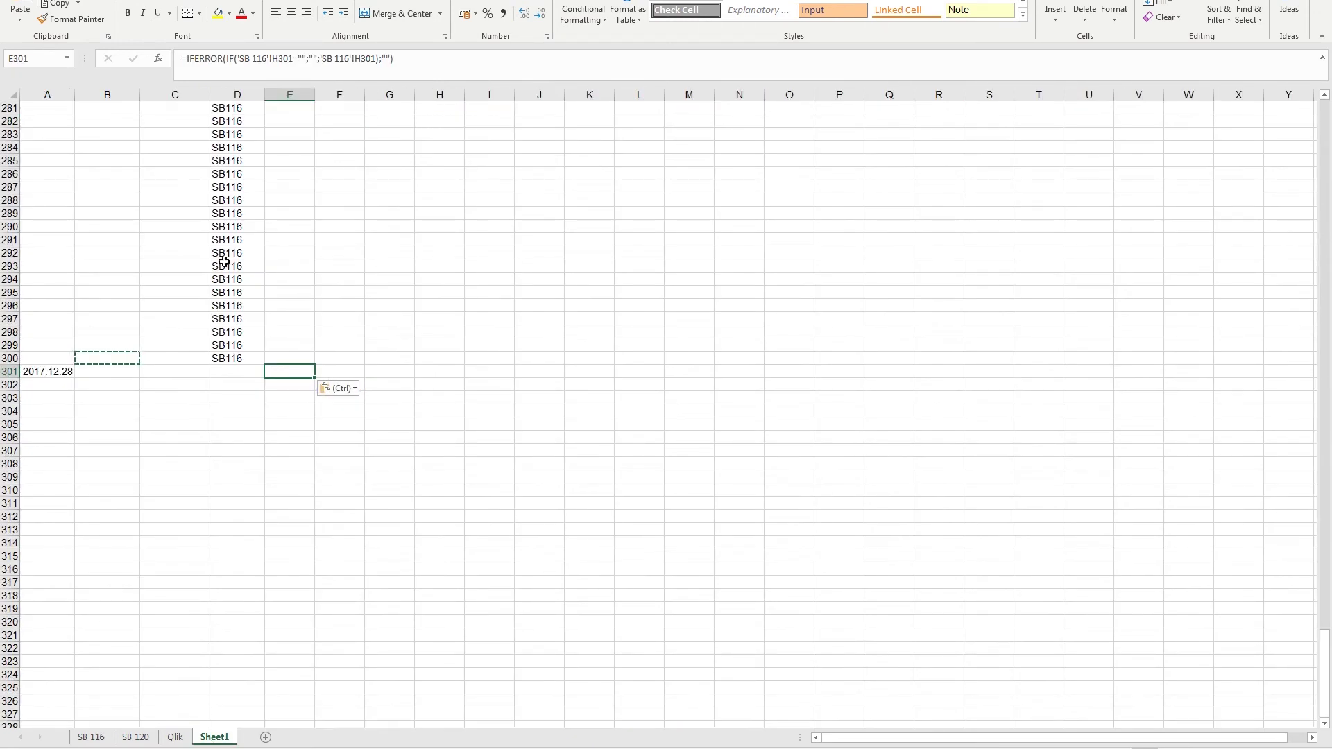
{"action": "double_click", "coordinate": [279, 58]}
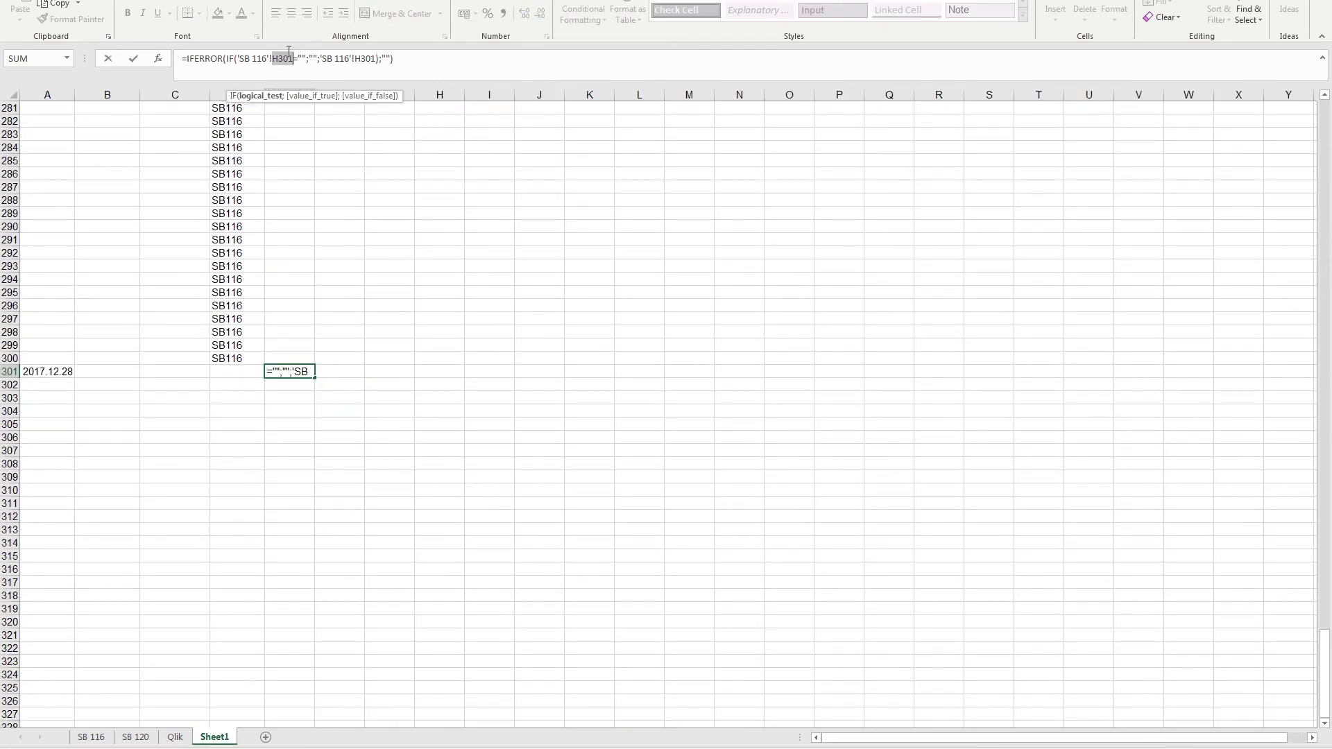
{"action": "type", "text": "K2"}
{"action": "double_click", "coordinate": [354, 58]}
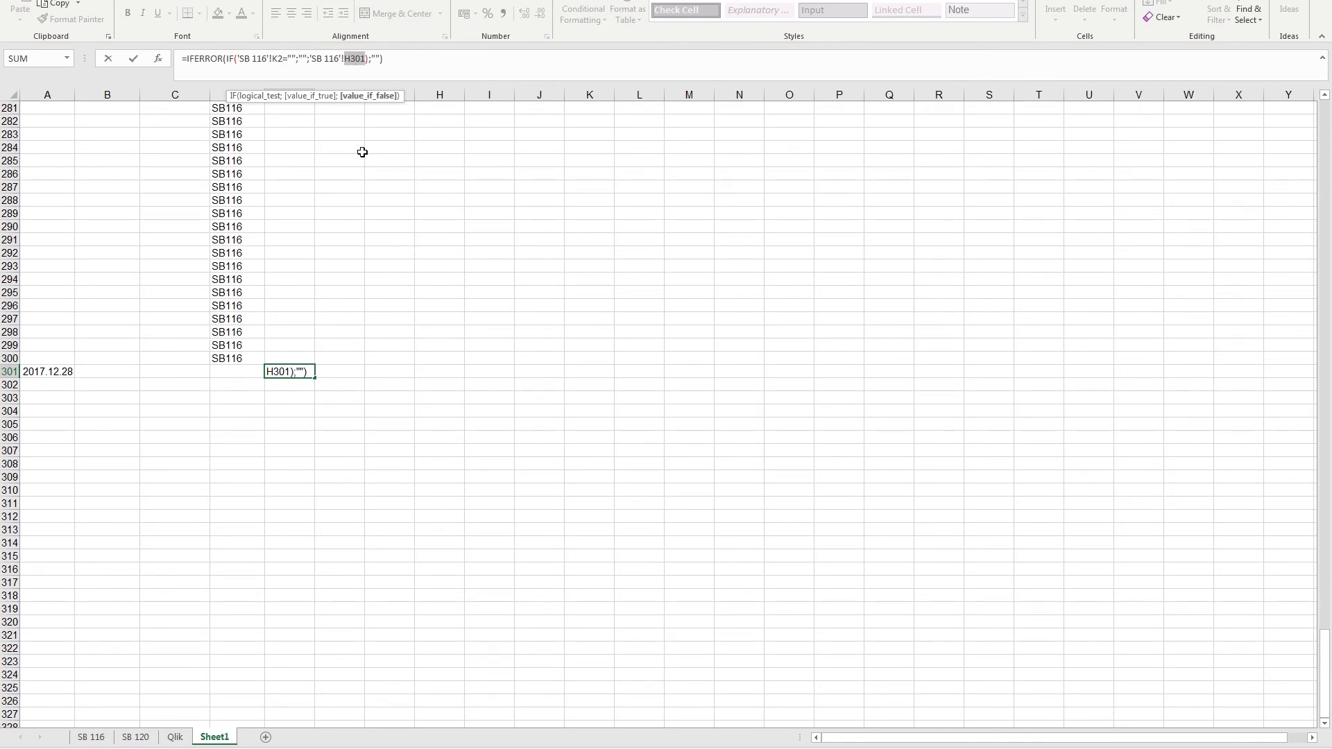
{"action": "type", "text": "K2"}
{"action": "key", "text": "Return"}
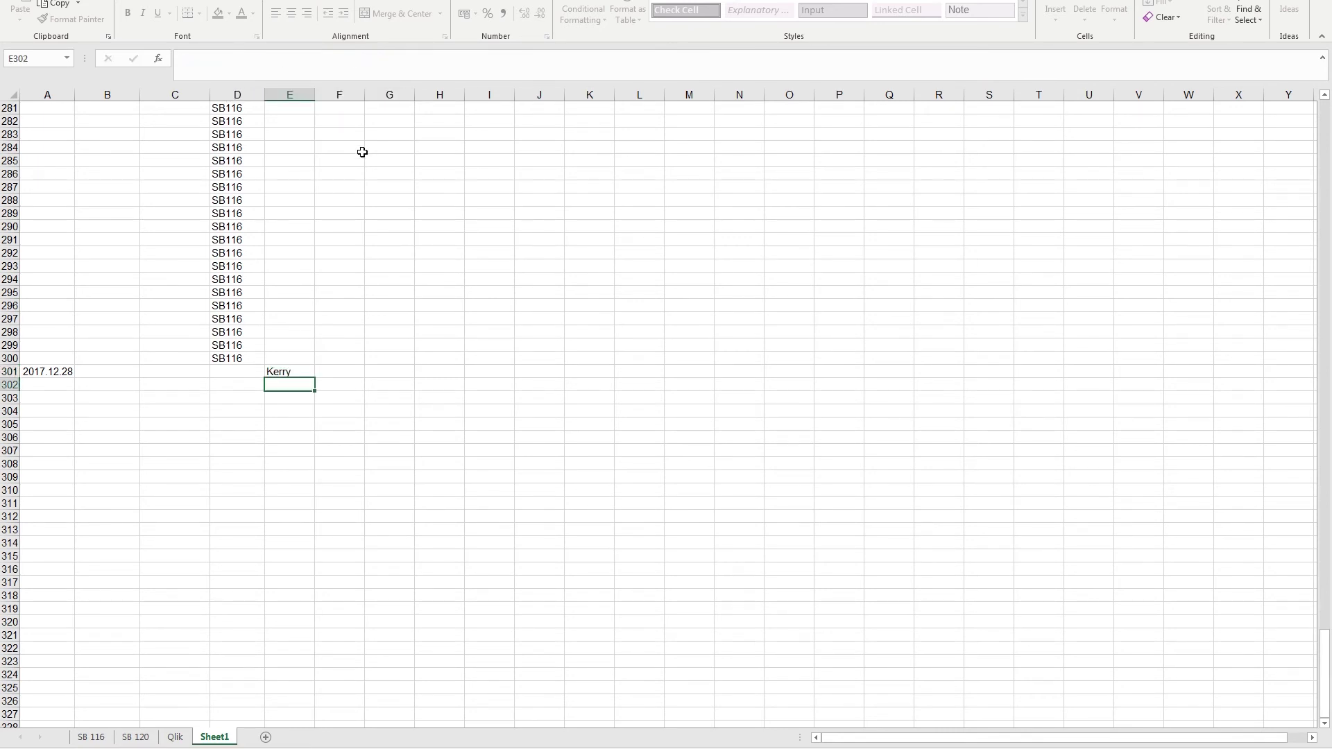
Fill E301's formula across to H301, giving amount 53, room Pilkas and 3 days.
{"action": "left_click", "coordinate": [300, 369]}
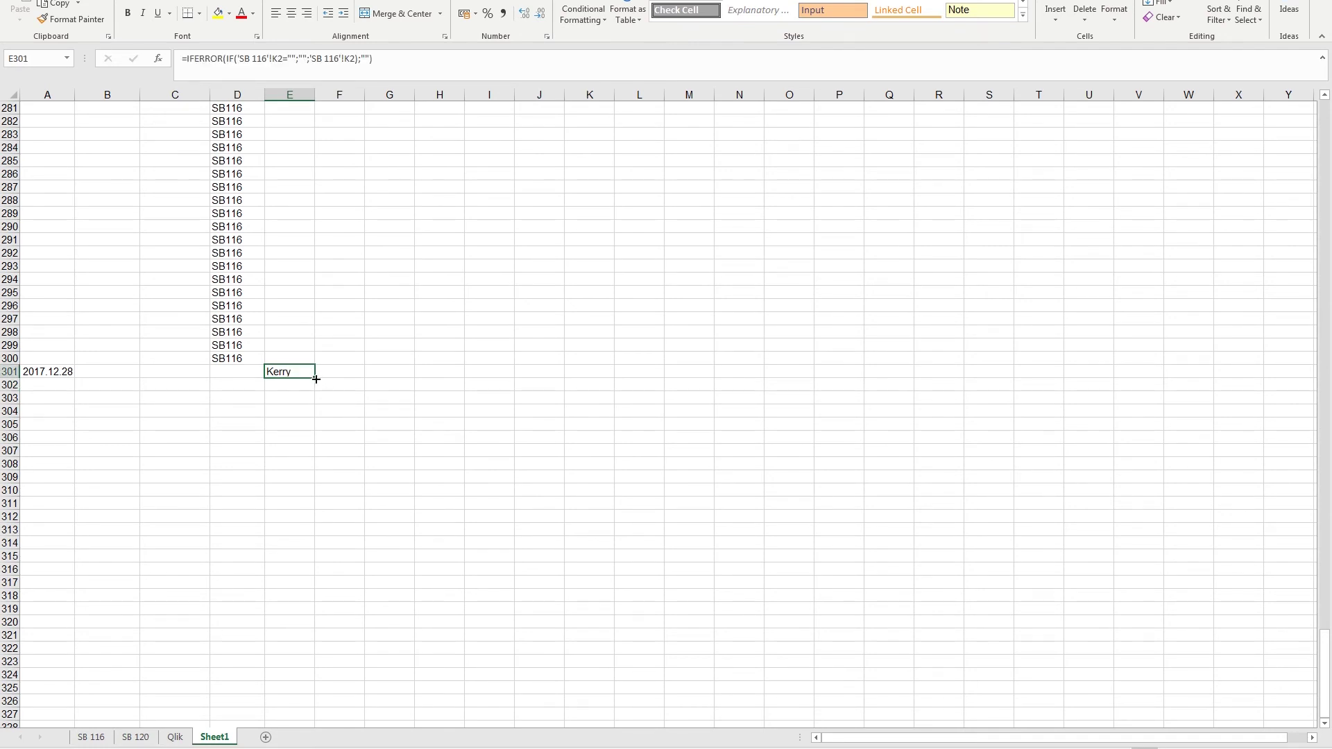
{"action": "left_click_drag", "start_coordinate": [316, 379], "coordinate": [447, 385]}
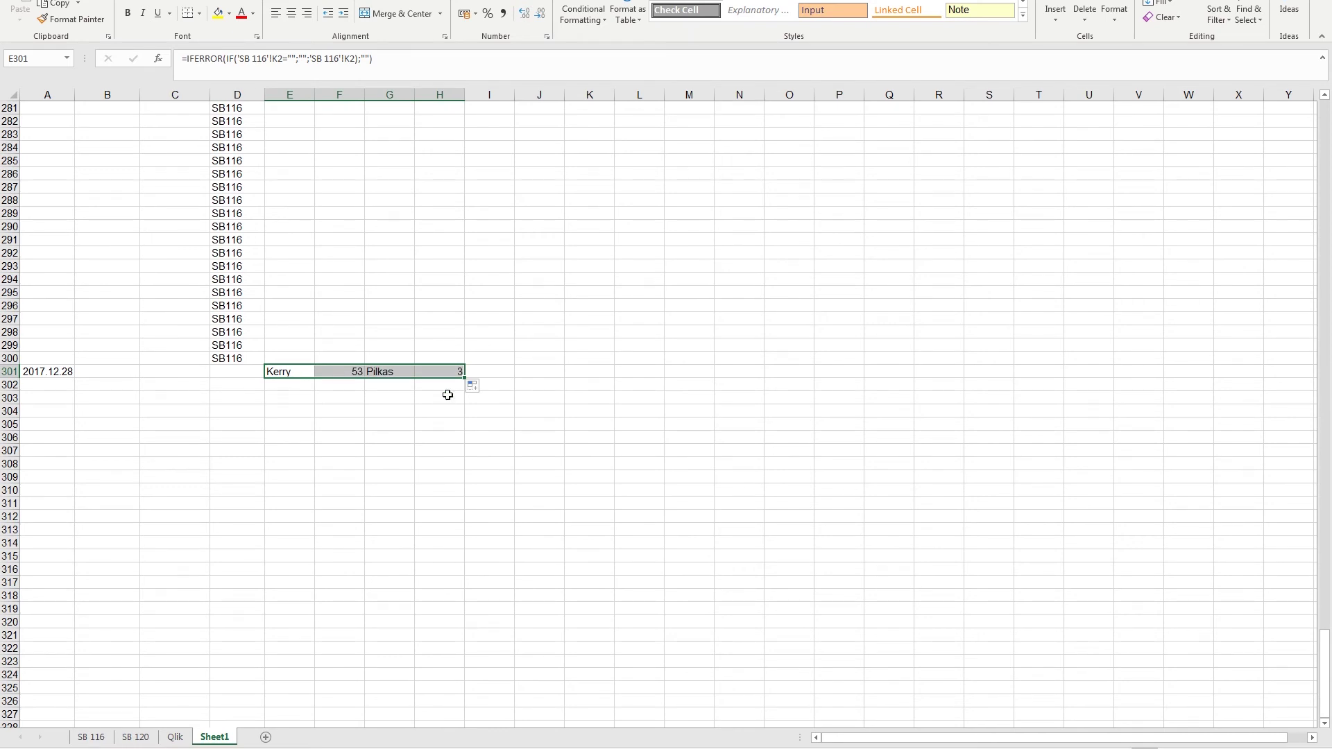
{"action": "left_click", "coordinate": [354, 361]}
{"action": "left_click", "coordinate": [356, 372]}
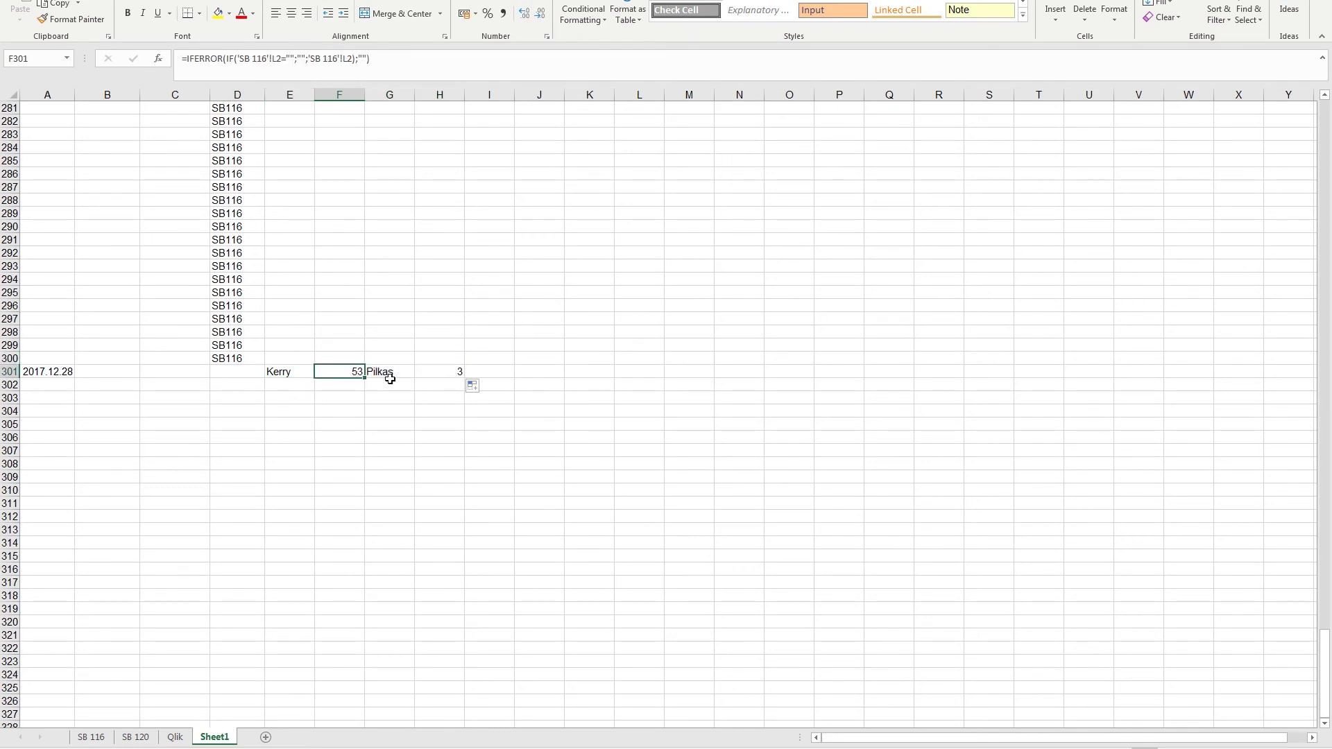
{"action": "left_click", "coordinate": [390, 374]}
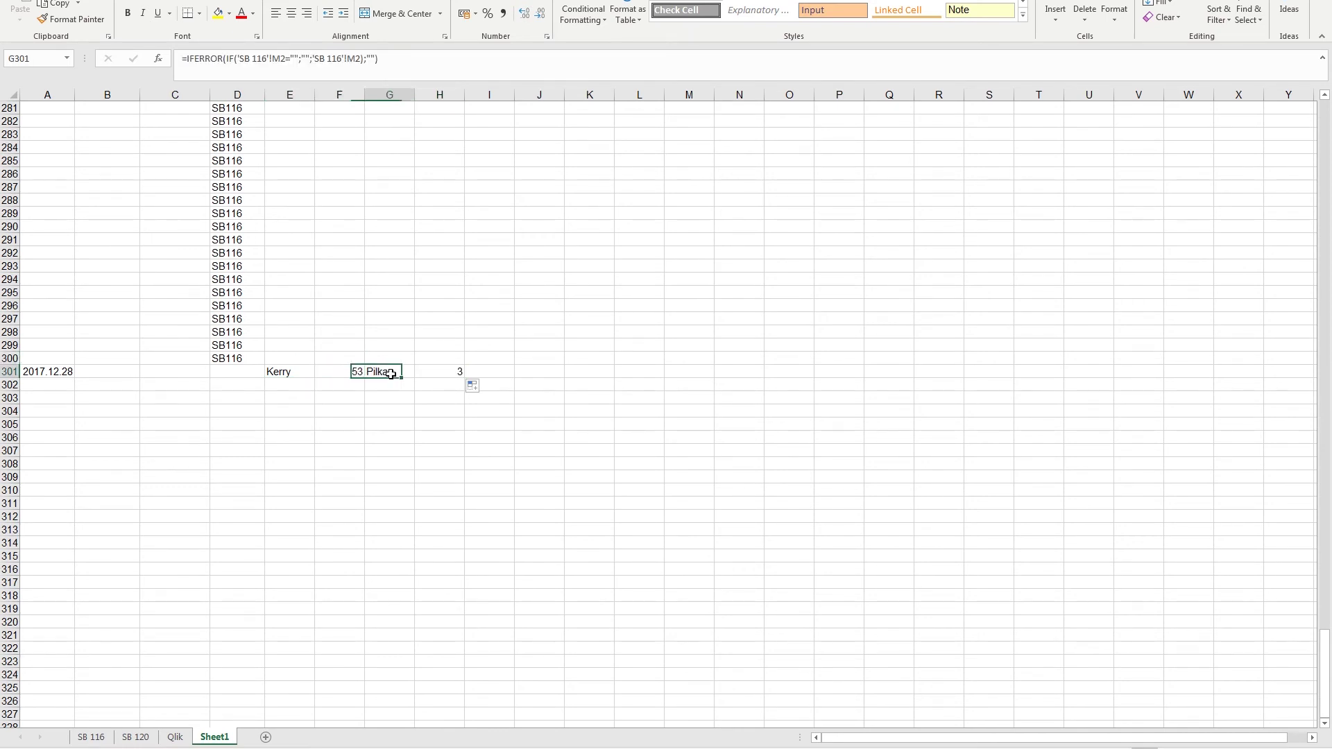
{"action": "left_click", "coordinate": [291, 376]}
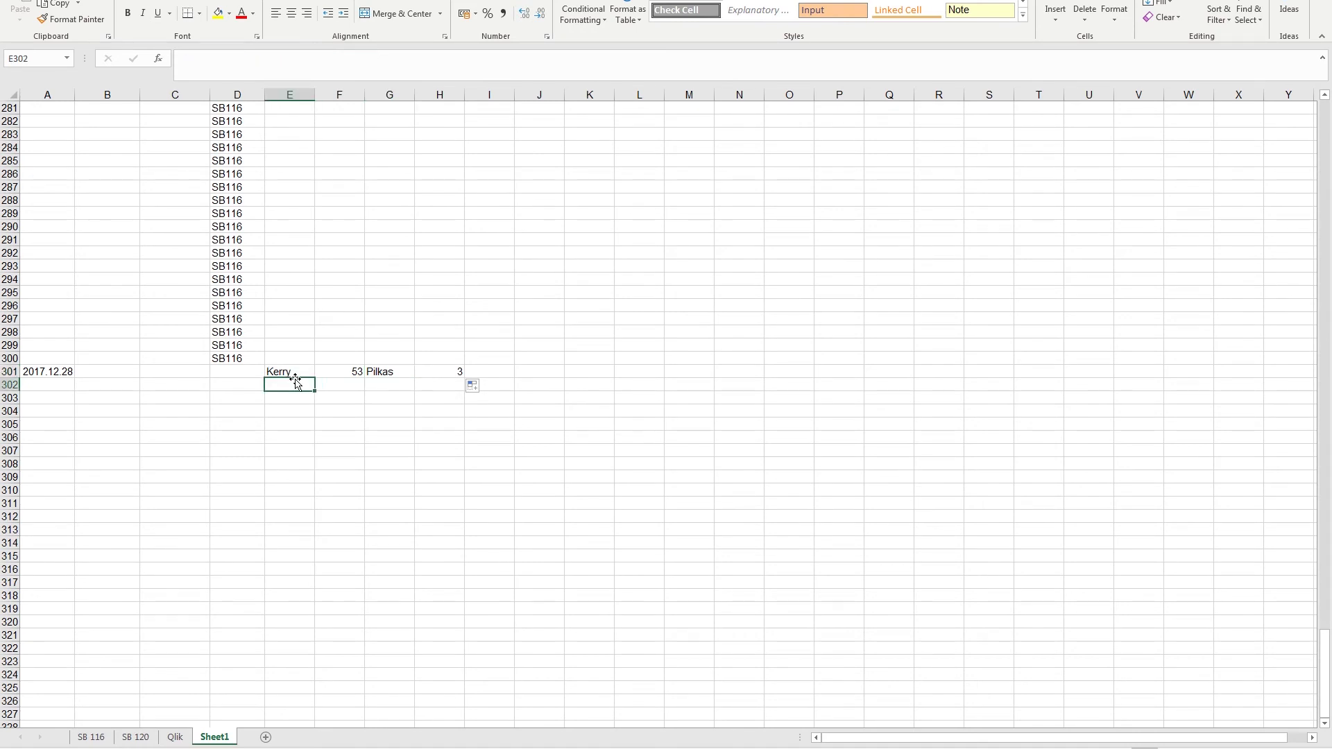
Copy the Name to Days headers from SB 116's K1:N1.
{"action": "left_click", "coordinate": [90, 737]}
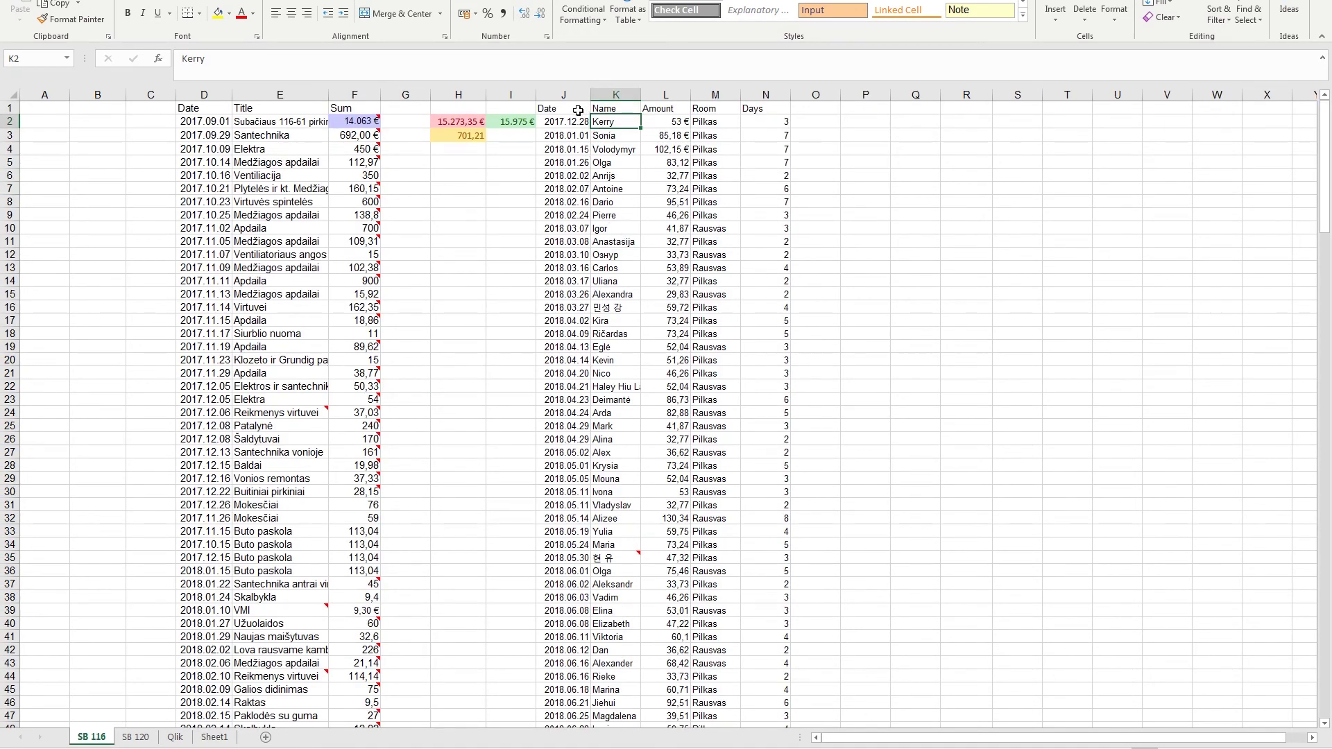
{"action": "left_click_drag", "start_coordinate": [602, 109], "coordinate": [758, 111]}
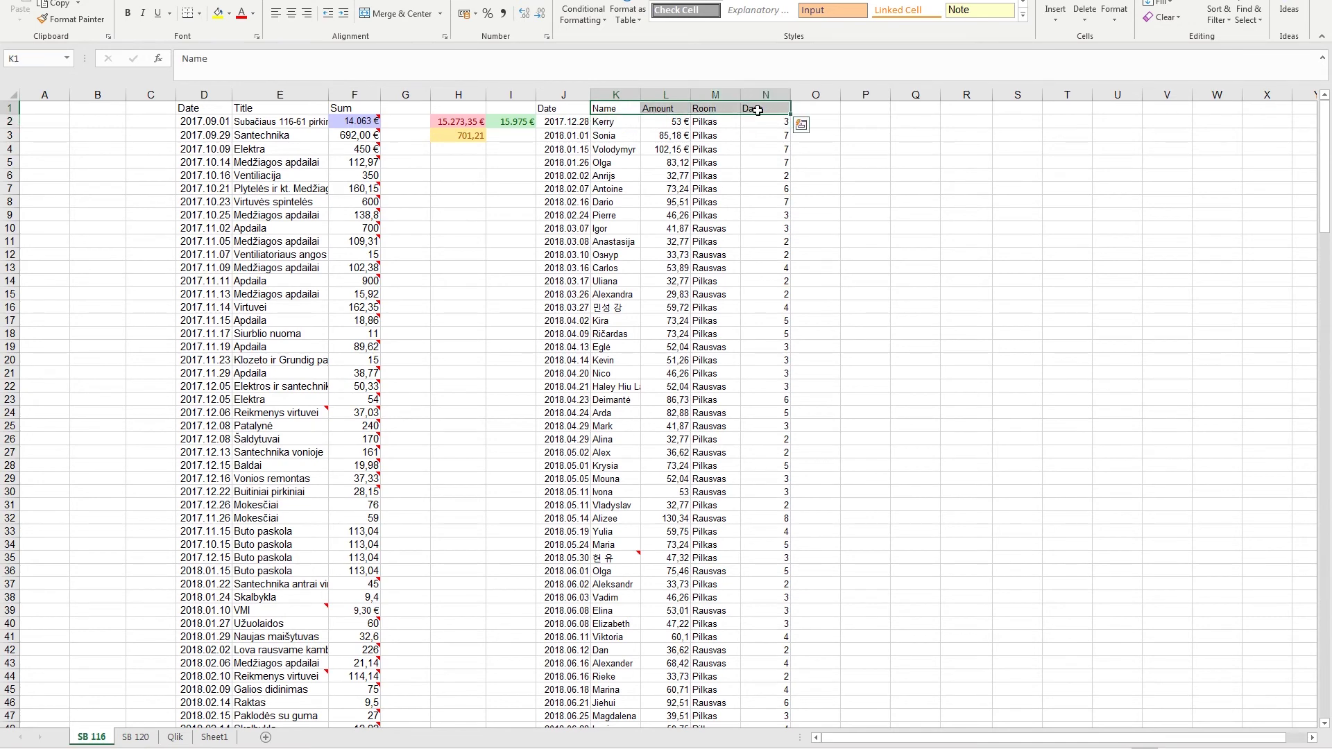
{"action": "key", "text": "ctrl+c"}
{"action": "left_click", "coordinate": [216, 742]}
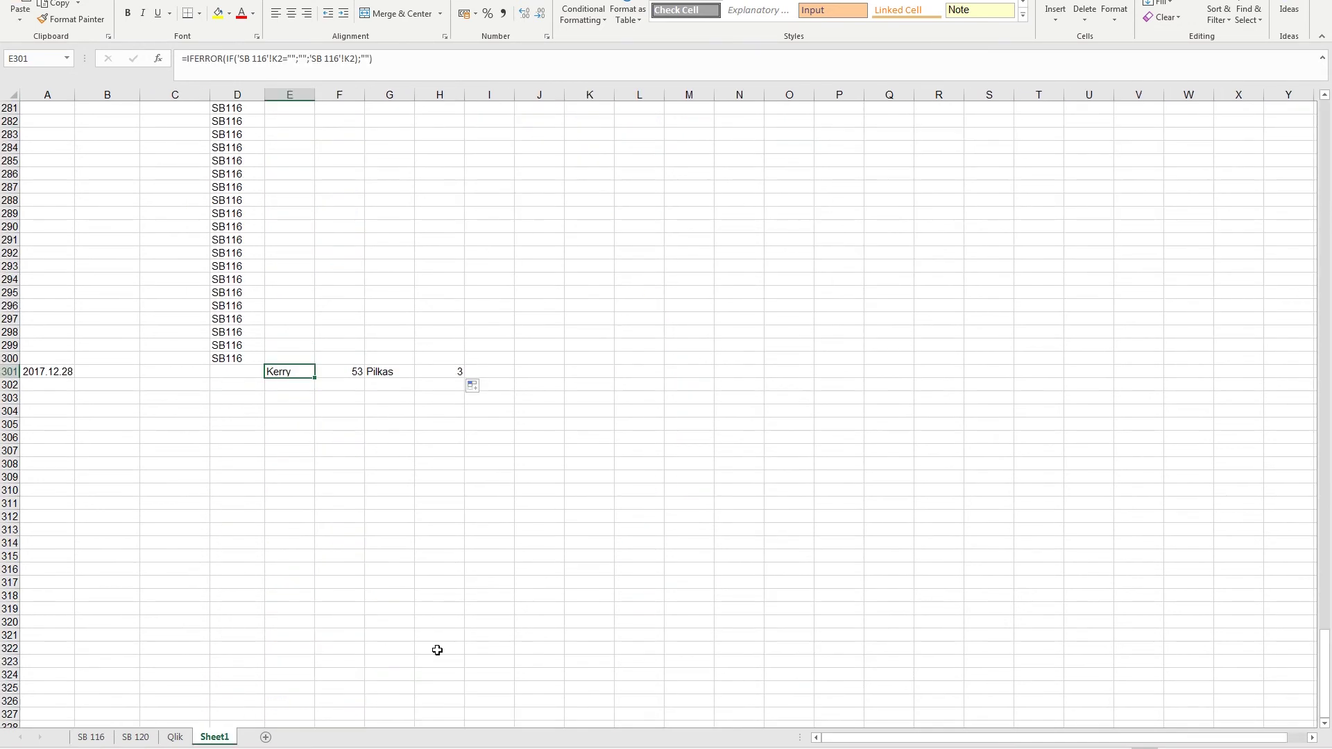
Paste the Name, Amount, Room and Days headers into E1–H1.
{"action": "left_click", "coordinate": [298, 357]}
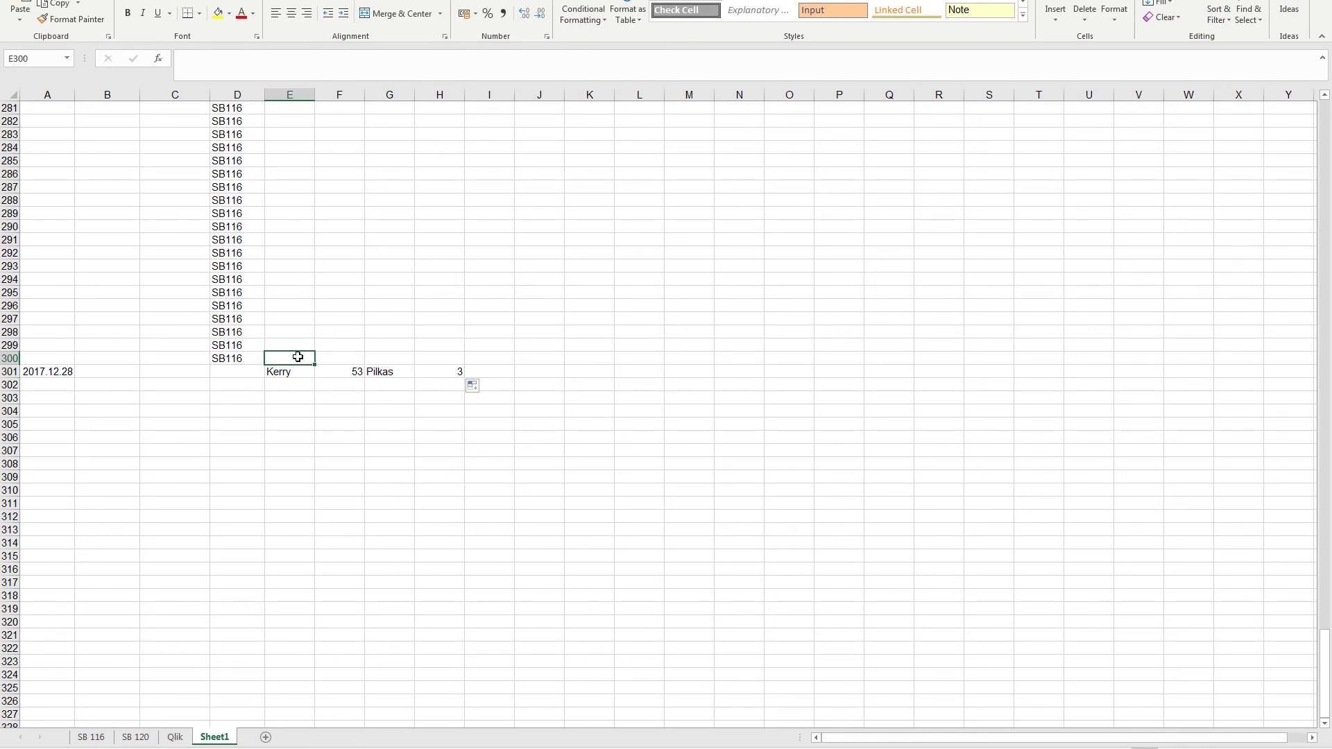
{"action": "key", "text": "ctrl+shift+Home"}
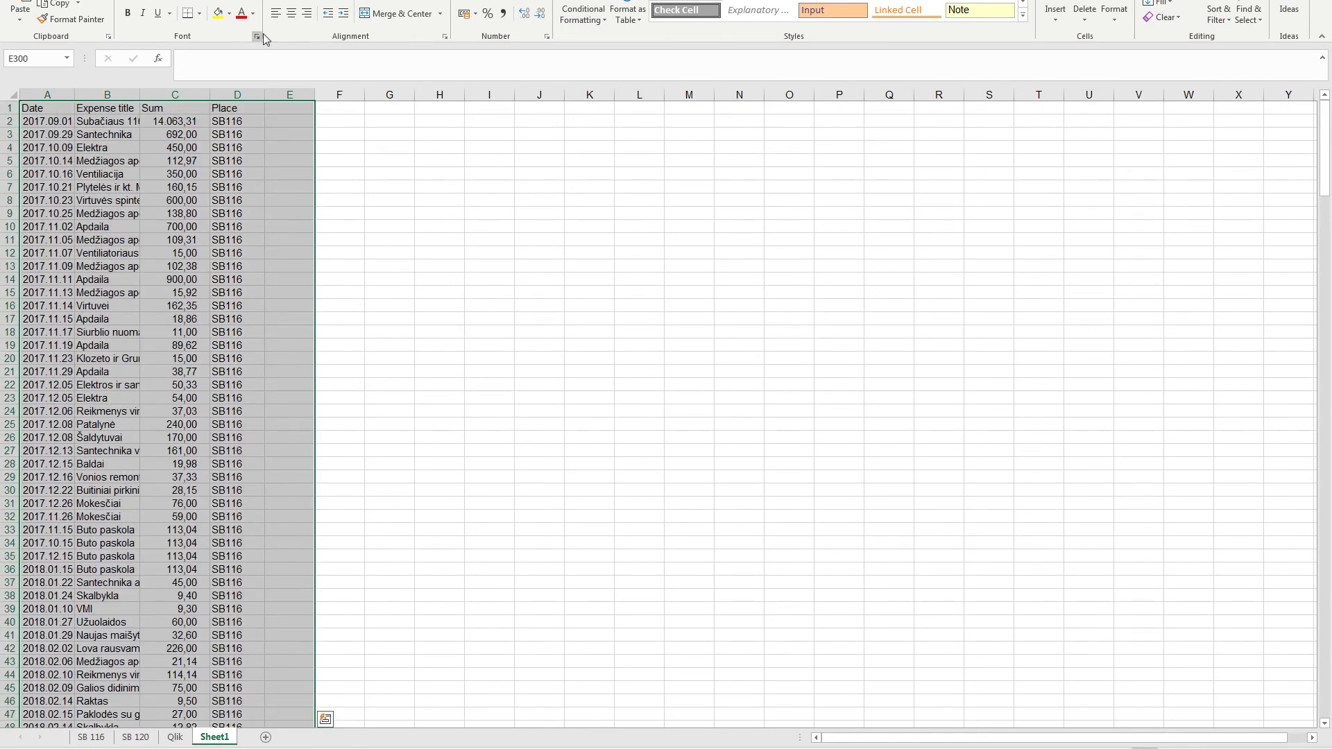
{"action": "left_click", "coordinate": [290, 108]}
{"action": "key", "text": "ctrl+v"}
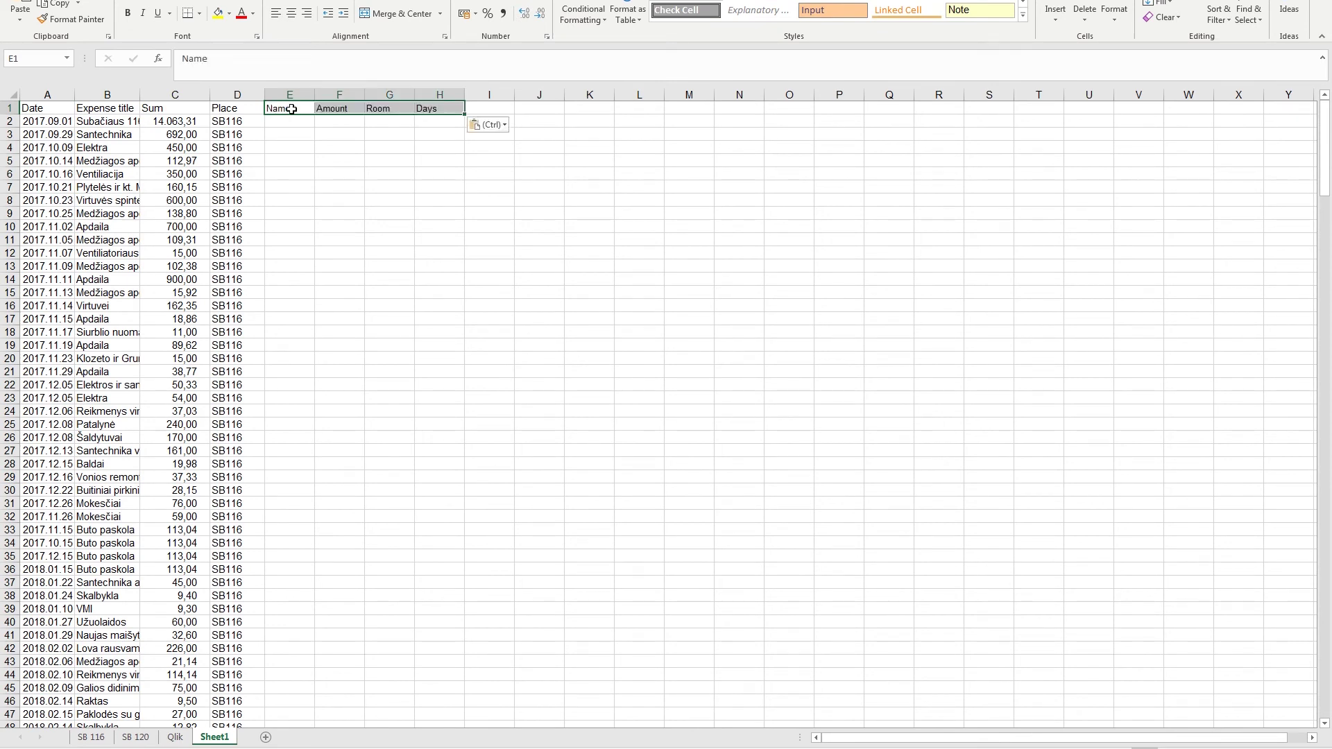
{"action": "left_click", "coordinate": [285, 119]}
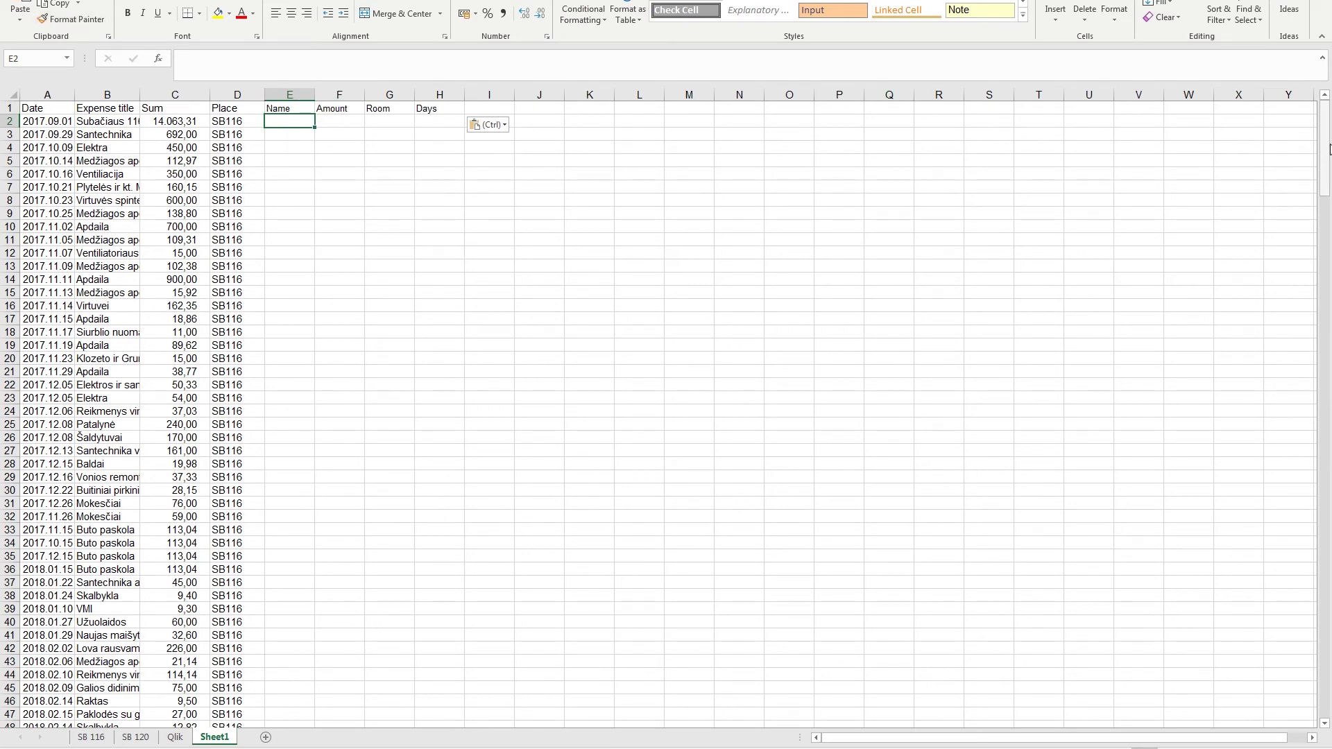
{"action": "left_click_drag", "start_coordinate": [1329, 149], "coordinate": [1330, 681]}
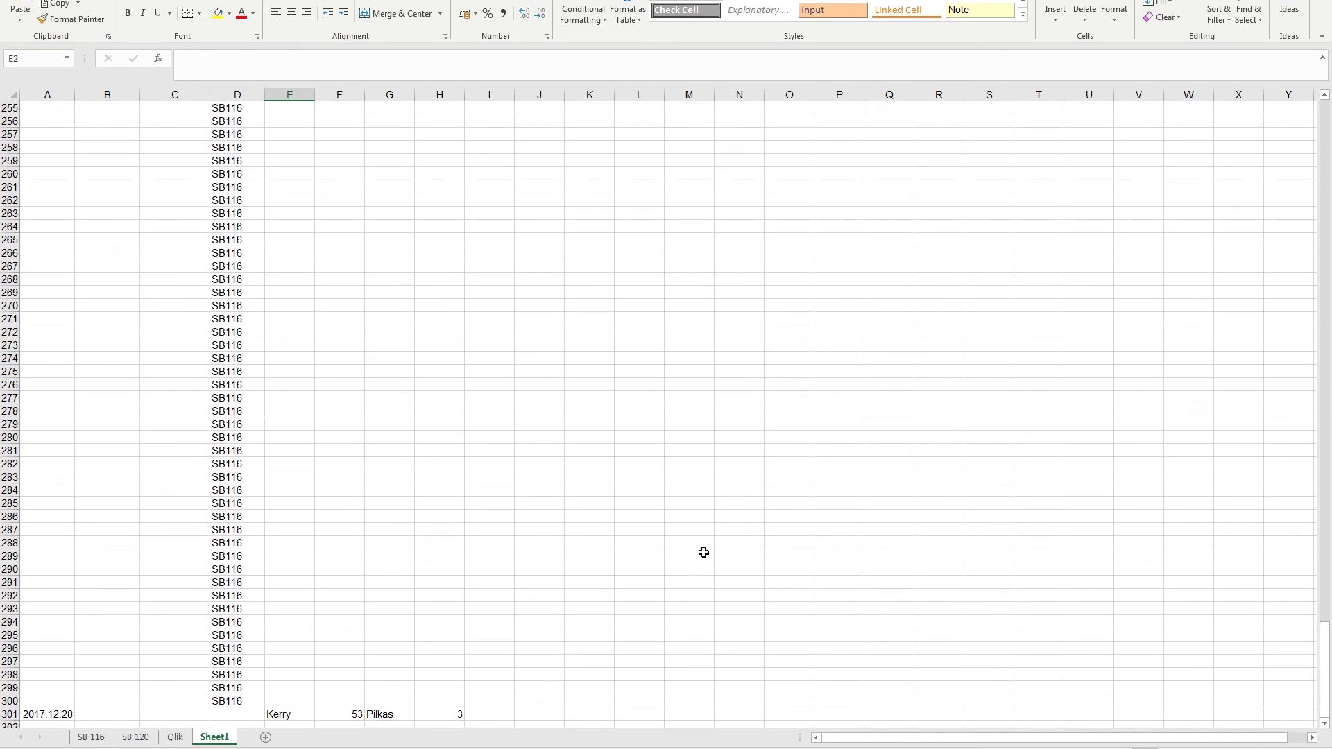
{"action": "scroll", "coordinate": [419, 381], "scroll_direction": "down", "scroll_amount": 4}
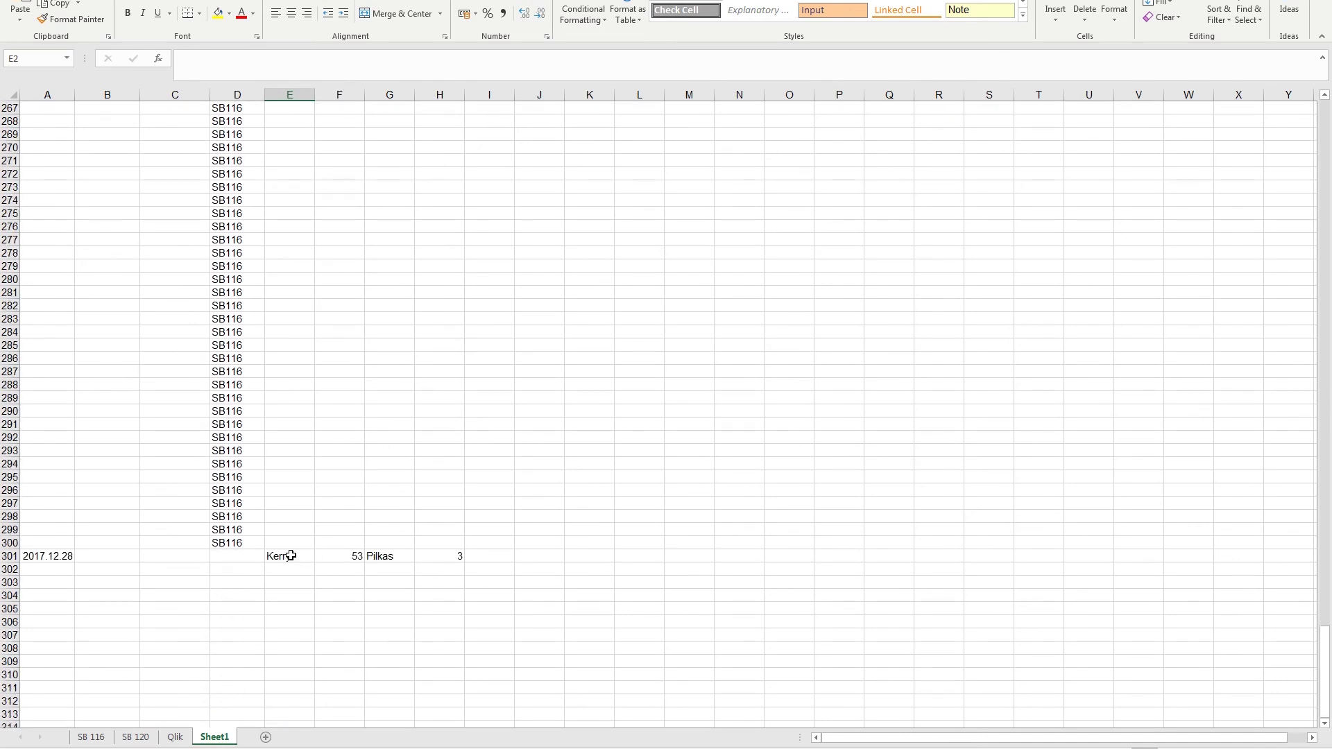
{"action": "scroll", "coordinate": [79, 563], "scroll_direction": "down", "scroll_amount": 5}
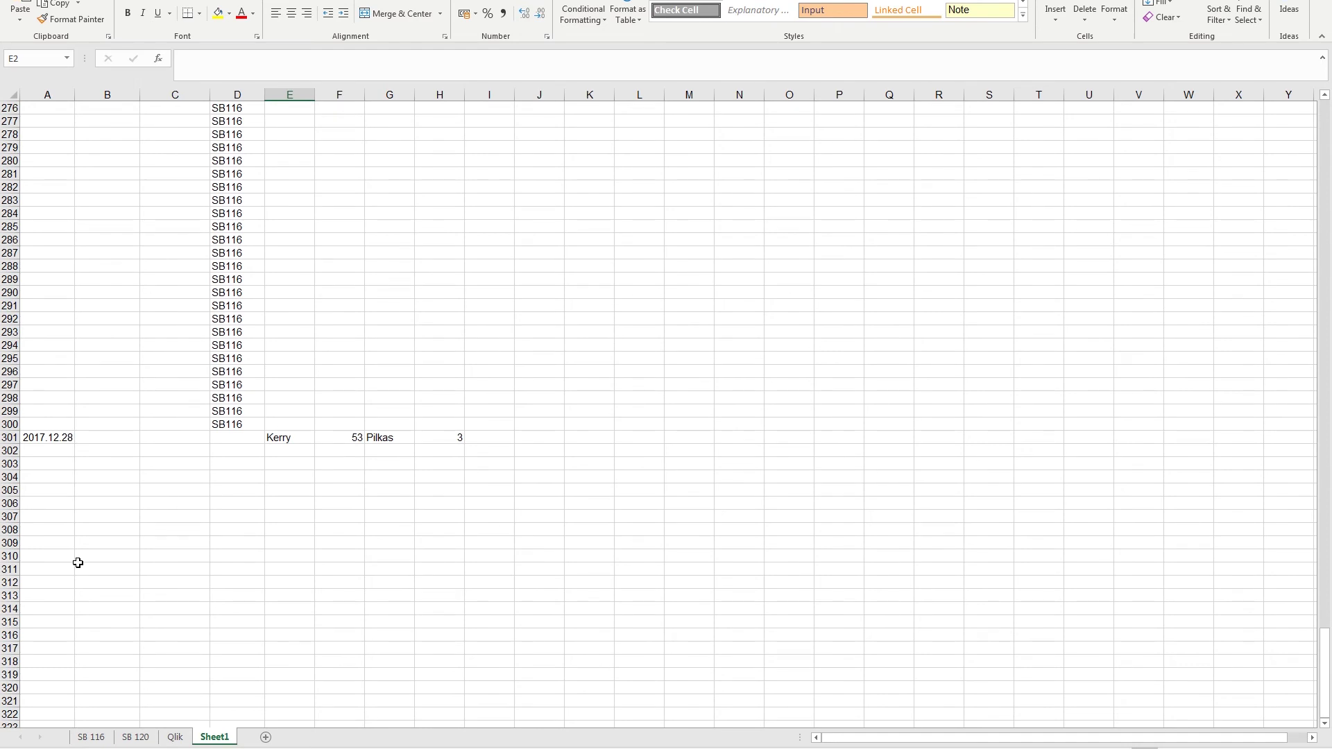
{"action": "scroll", "coordinate": [44, 441], "scroll_direction": "down", "scroll_amount": 3}
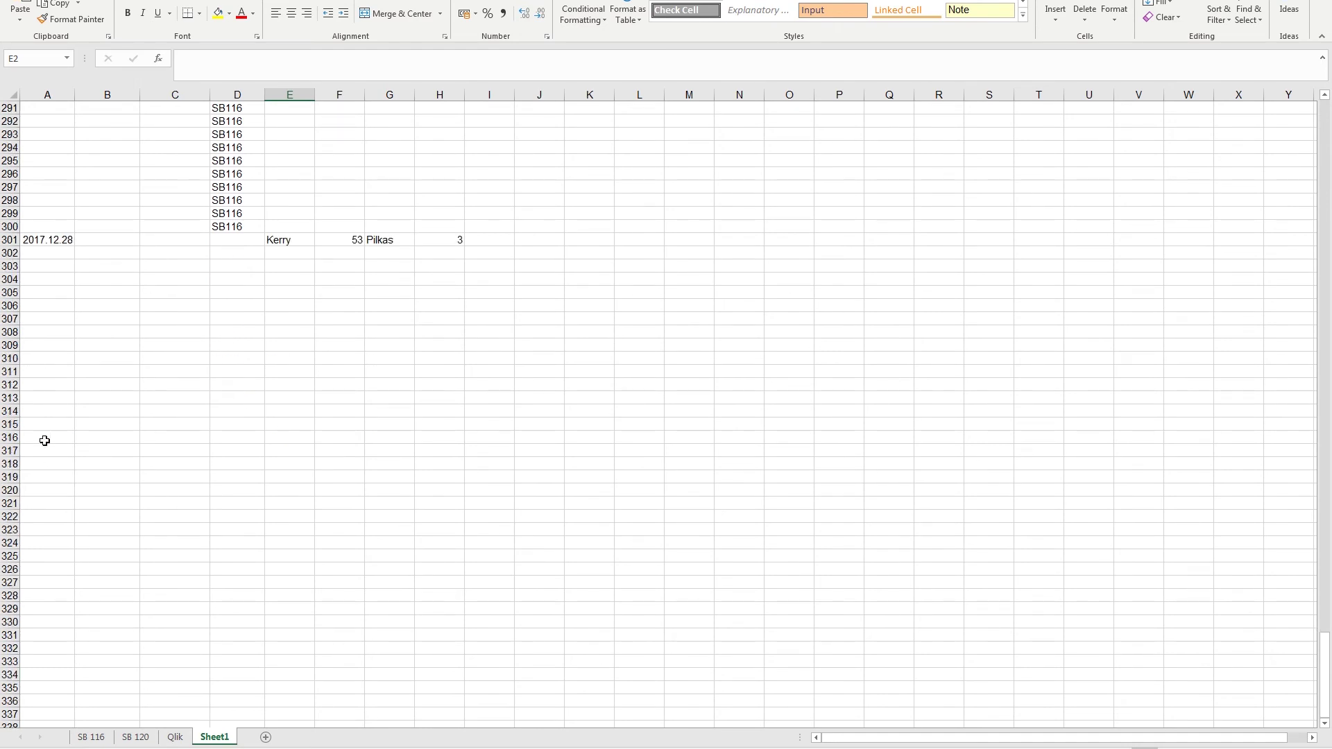
{"action": "left_click", "coordinate": [93, 737]}
{"action": "left_click", "coordinate": [555, 136]}
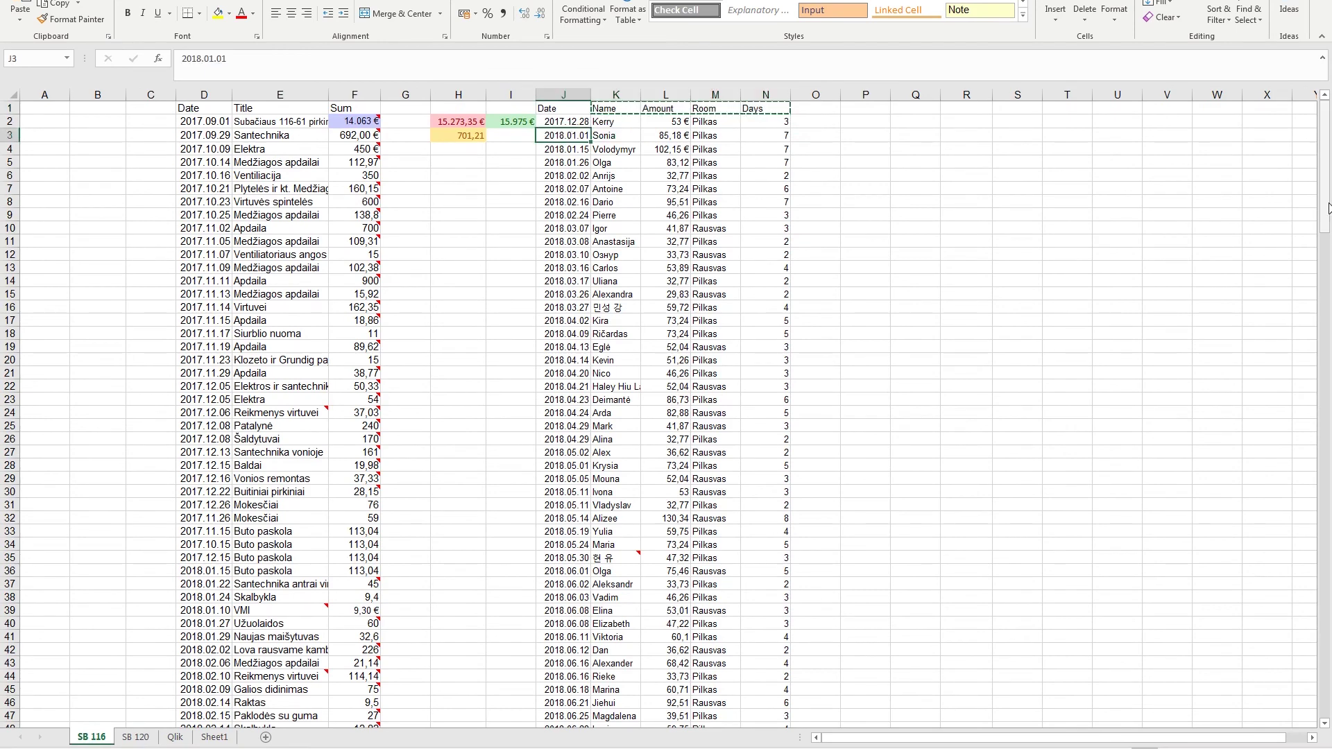
{"action": "left_click_drag", "start_coordinate": [1327, 208], "coordinate": [1329, 567]}
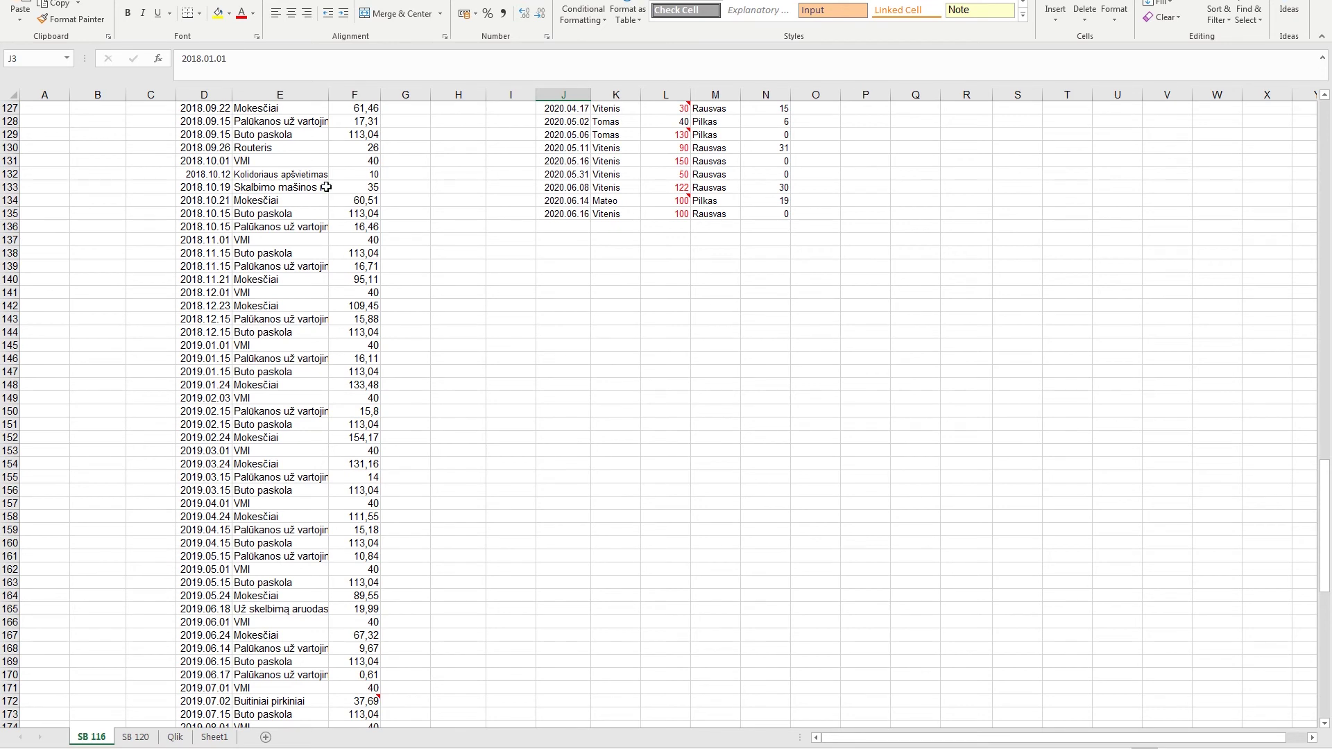
{"action": "left_click", "coordinate": [561, 217]}
Back on Sheet1, extend the date formula from A301 down column A to row 430.
{"action": "left_click", "coordinate": [215, 739]}
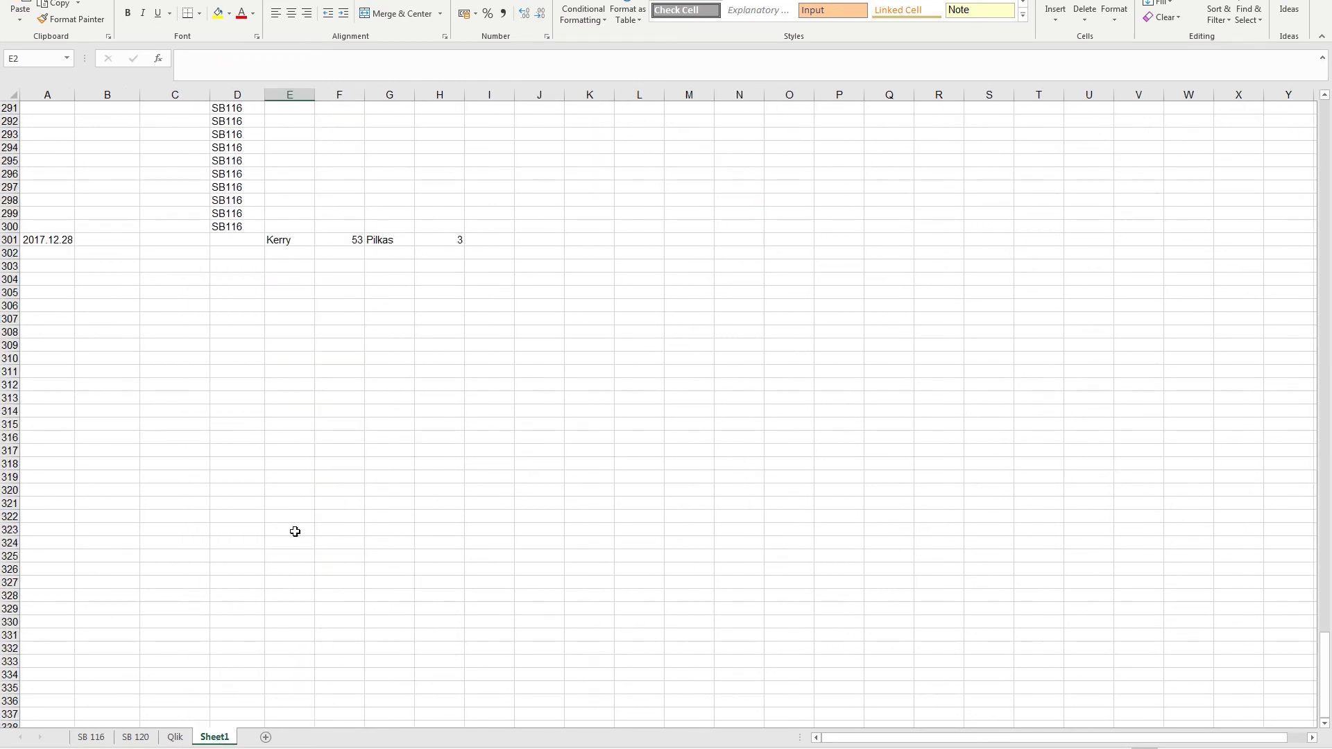
{"action": "left_click", "coordinate": [62, 246]}
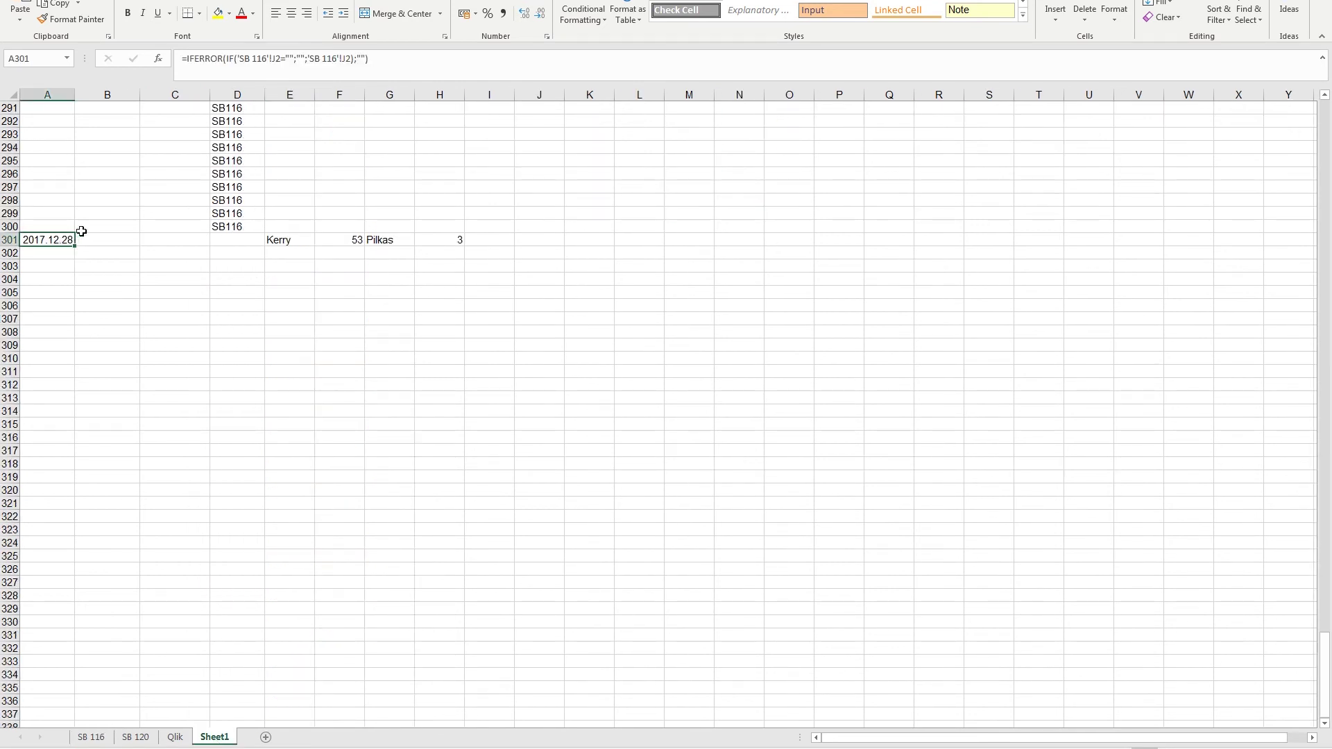
{"action": "left_click_drag", "start_coordinate": [74, 250], "coordinate": [57, 603]}
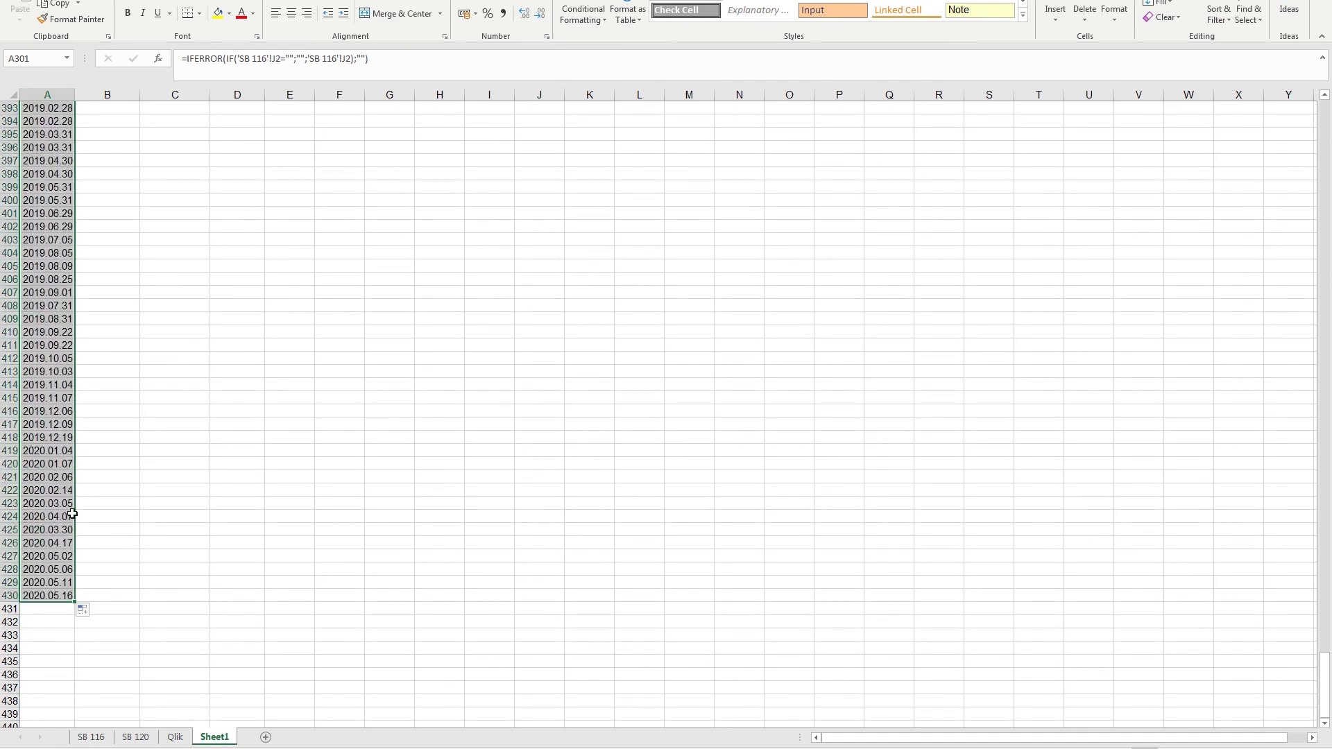
{"action": "scroll", "coordinate": [73, 515], "scroll_direction": "down", "scroll_amount": 2}
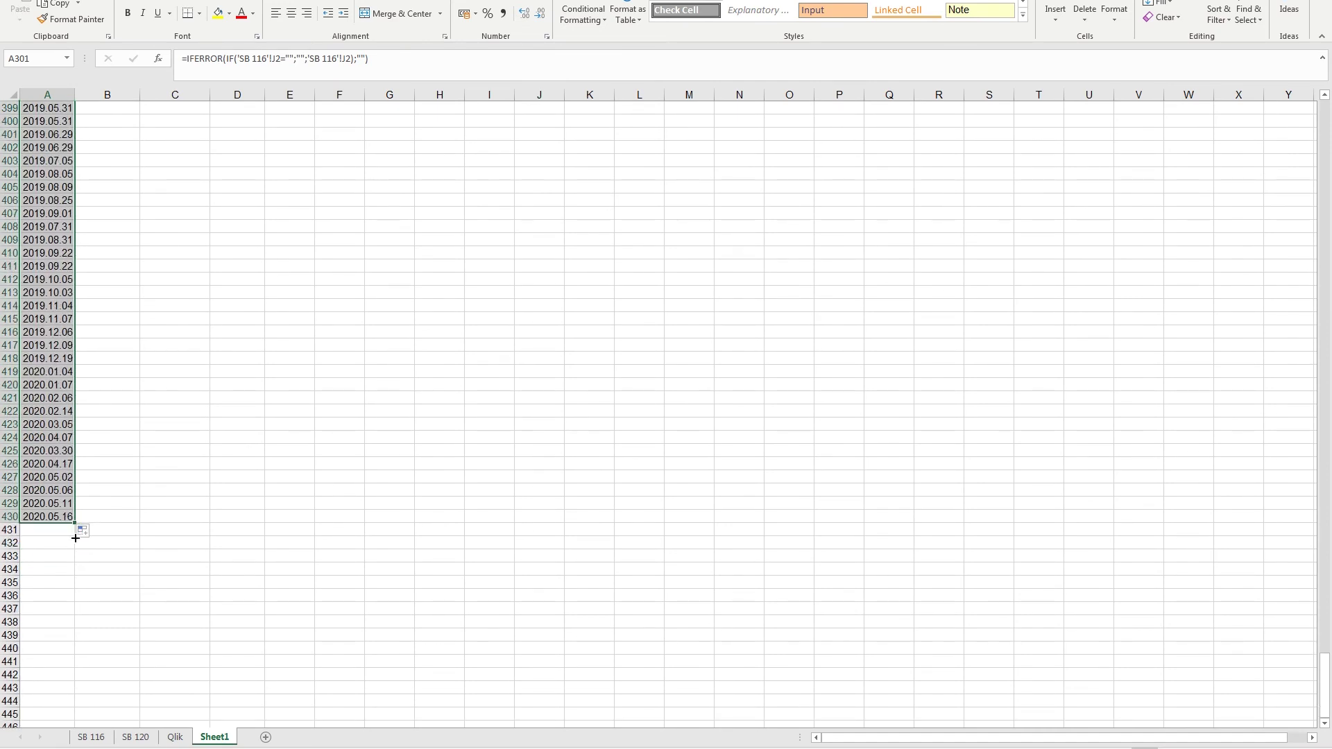
{"action": "left_click_drag", "start_coordinate": [74, 525], "coordinate": [76, 380]}
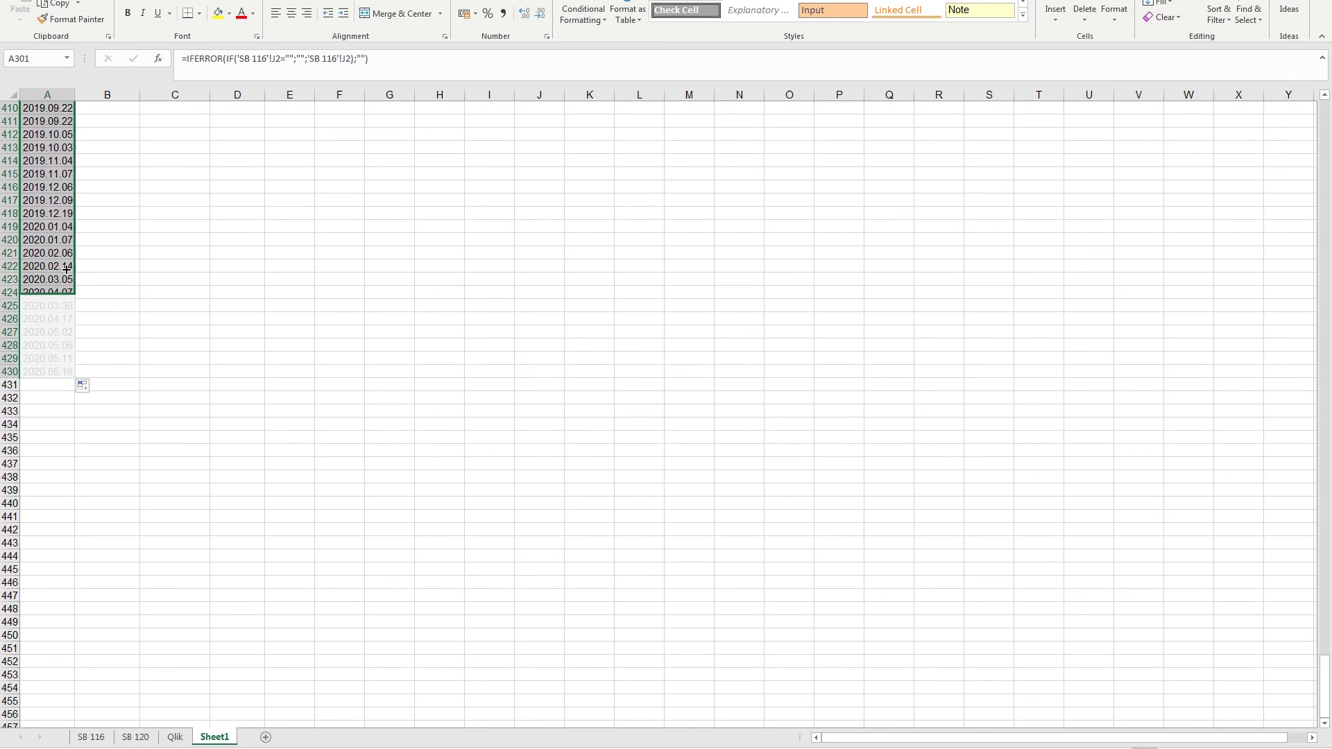
Continue the dates from A430 down to 2020.06.16, then select the name, amount, room and days cells.
{"action": "left_click", "coordinate": [56, 384]}
{"action": "left_click", "coordinate": [71, 375]}
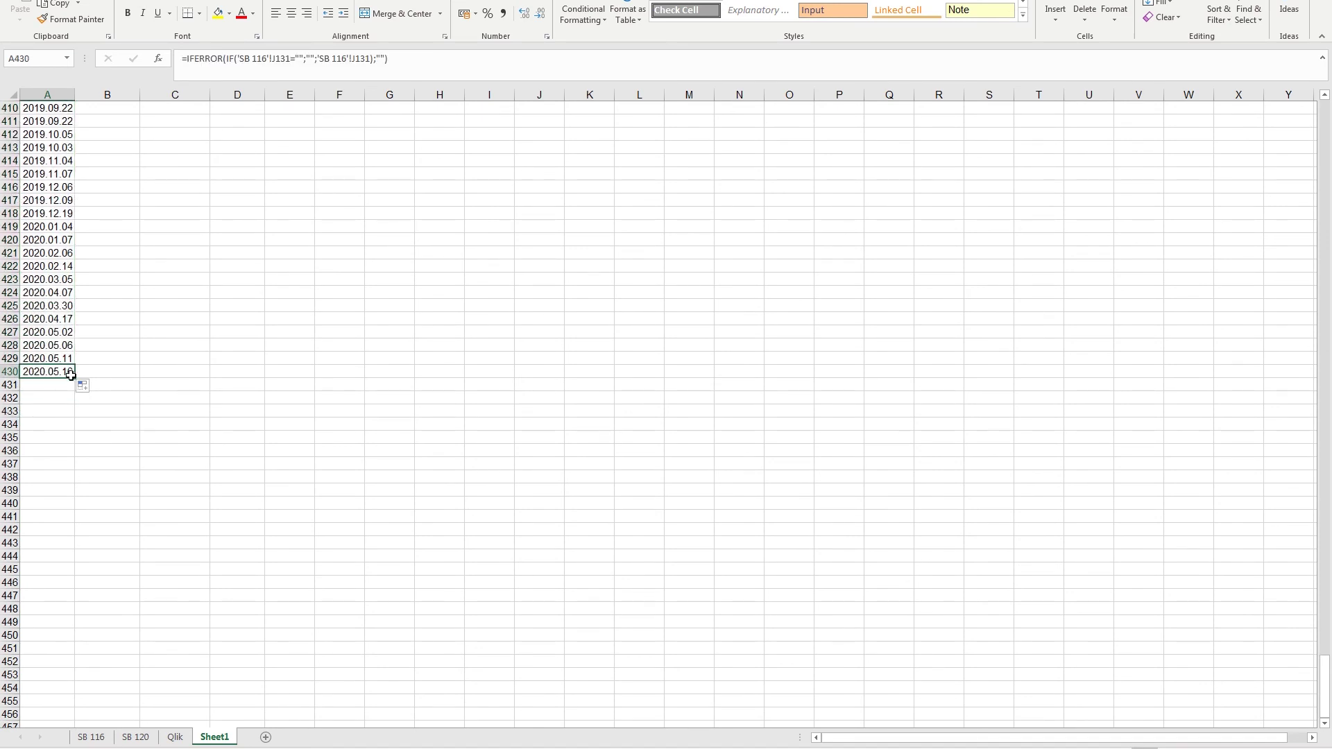
{"action": "left_click_drag", "start_coordinate": [75, 378], "coordinate": [54, 696]}
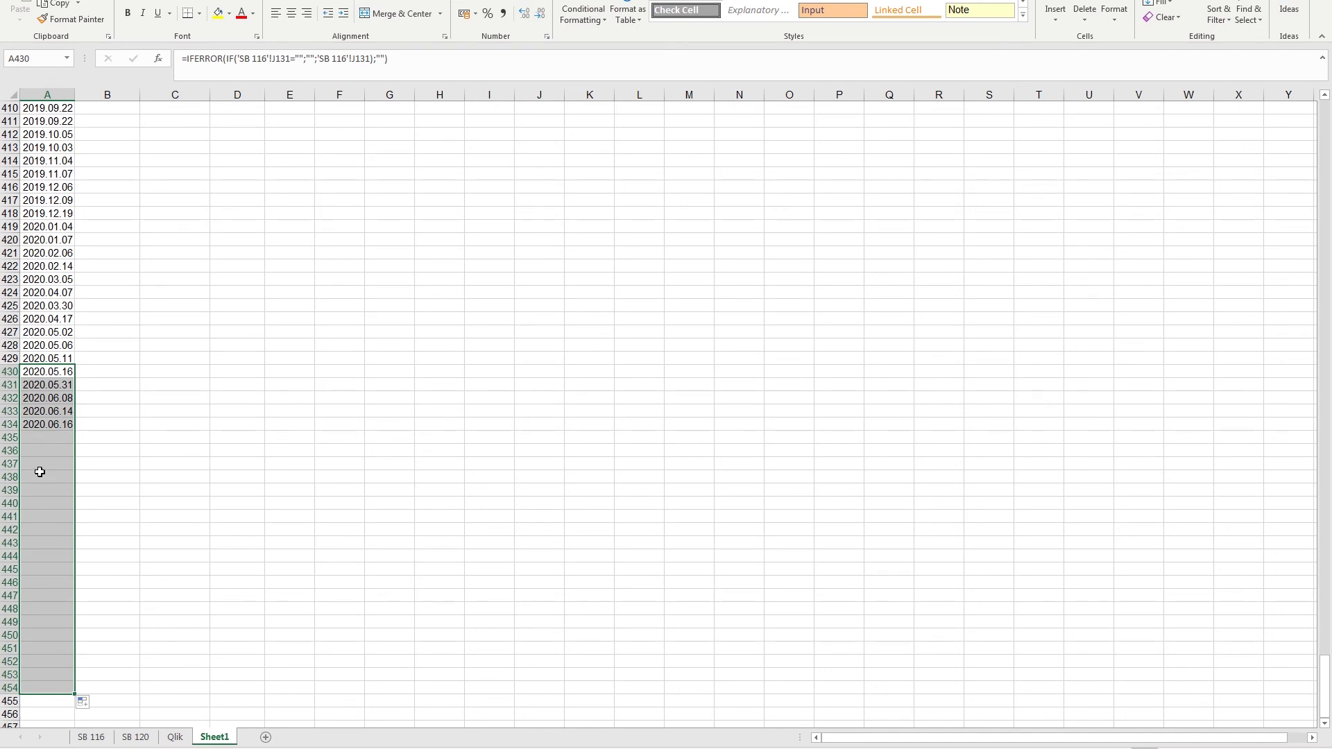
{"action": "scroll", "coordinate": [40, 472], "scroll_direction": "down", "scroll_amount": 3}
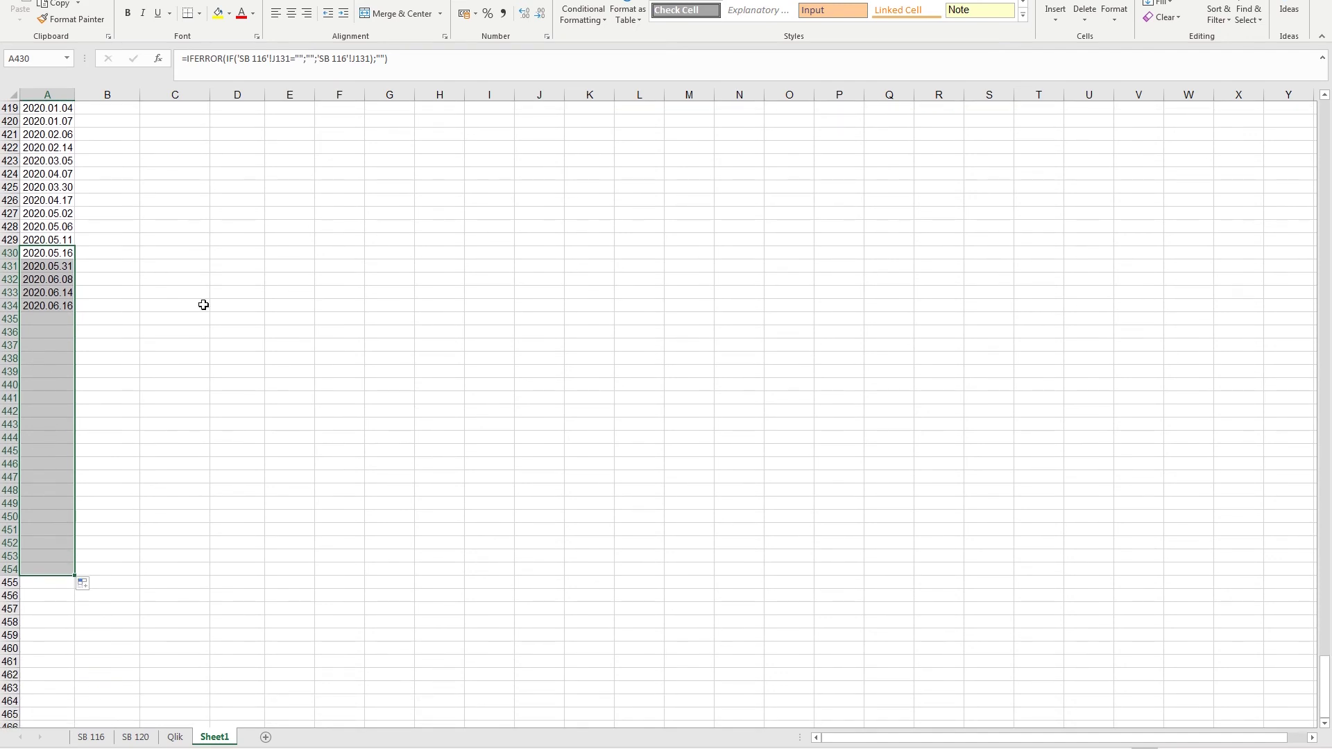
{"action": "scroll", "coordinate": [89, 157], "scroll_direction": "up", "scroll_amount": 20}
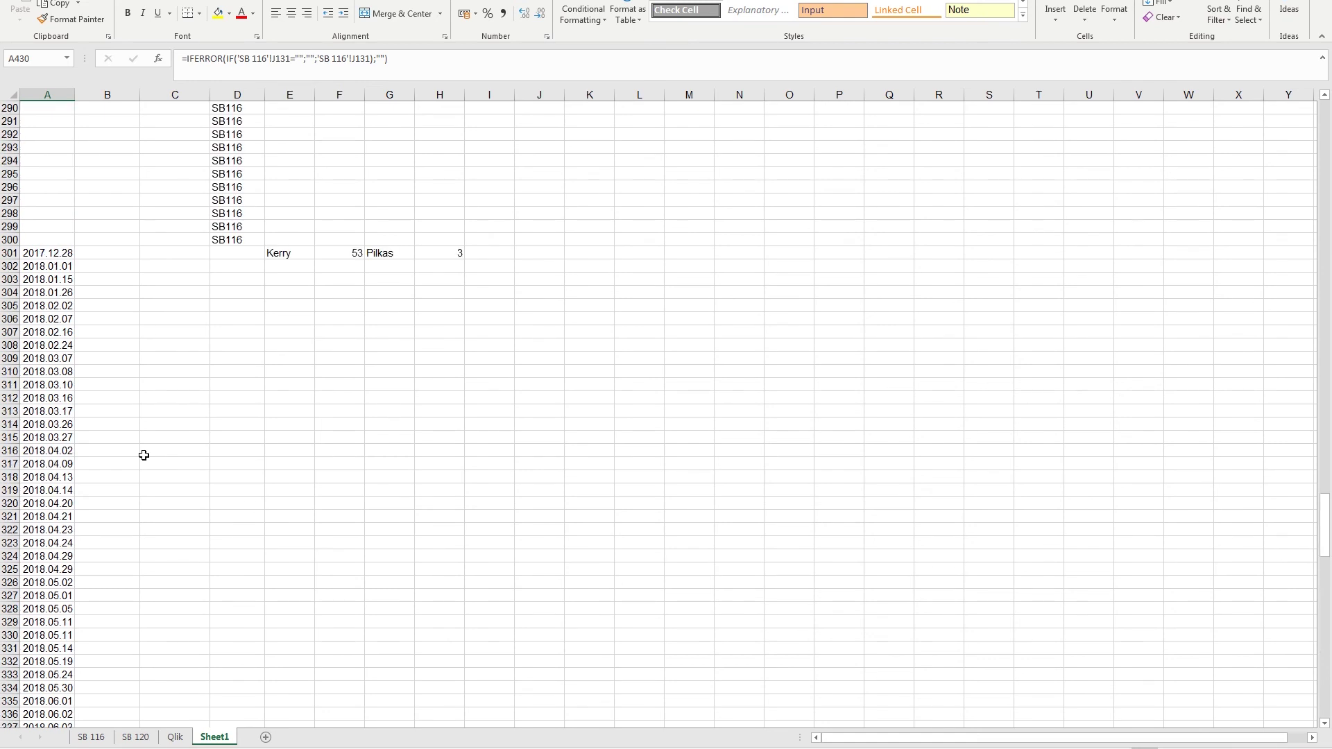
{"action": "mouse_move", "coordinate": [293, 254]}
{"action": "left_mouse_down"}
{"action": "mouse_move", "coordinate": [467, 261]}
{"action": "mouse_move", "coordinate": [458, 725]}
{"action": "mouse_move", "coordinate": [410, 458]}
{"action": "mouse_move", "coordinate": [418, 609]}
{"action": "left_mouse_up"}
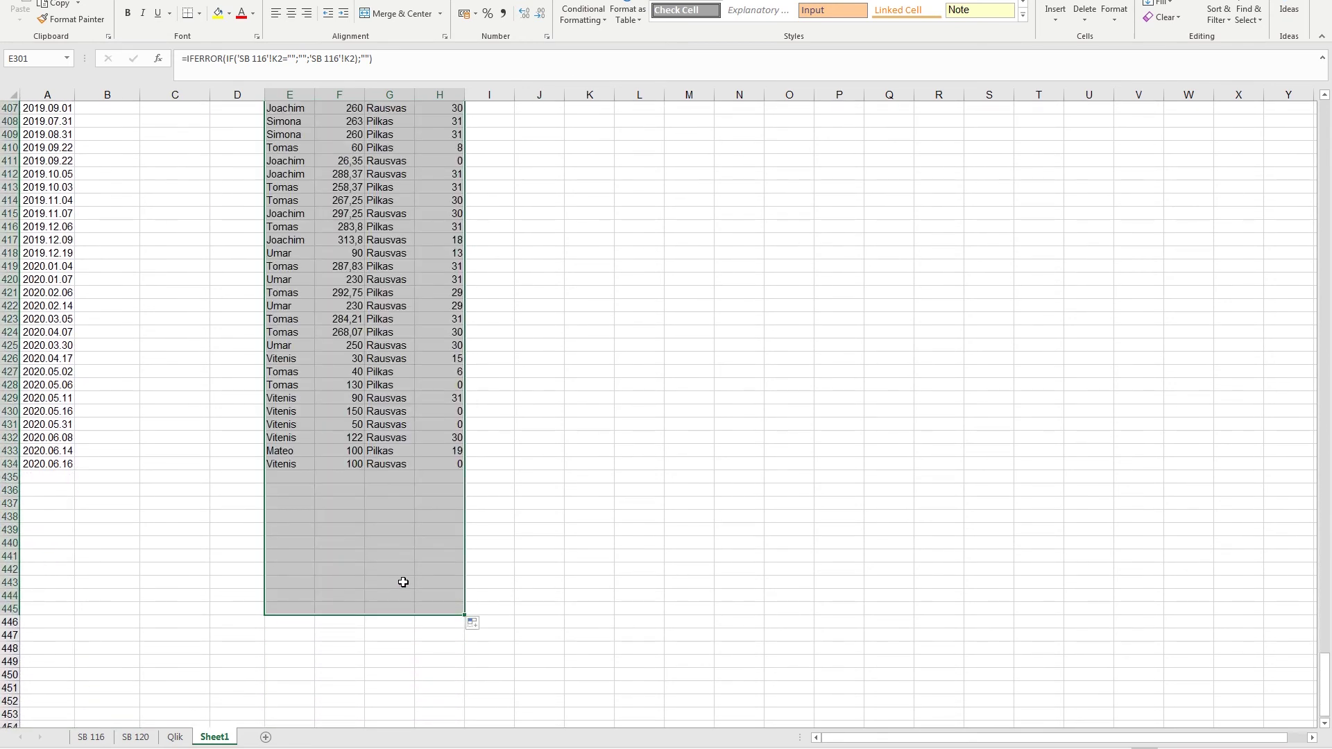
{"action": "left_click", "coordinate": [64, 610]}
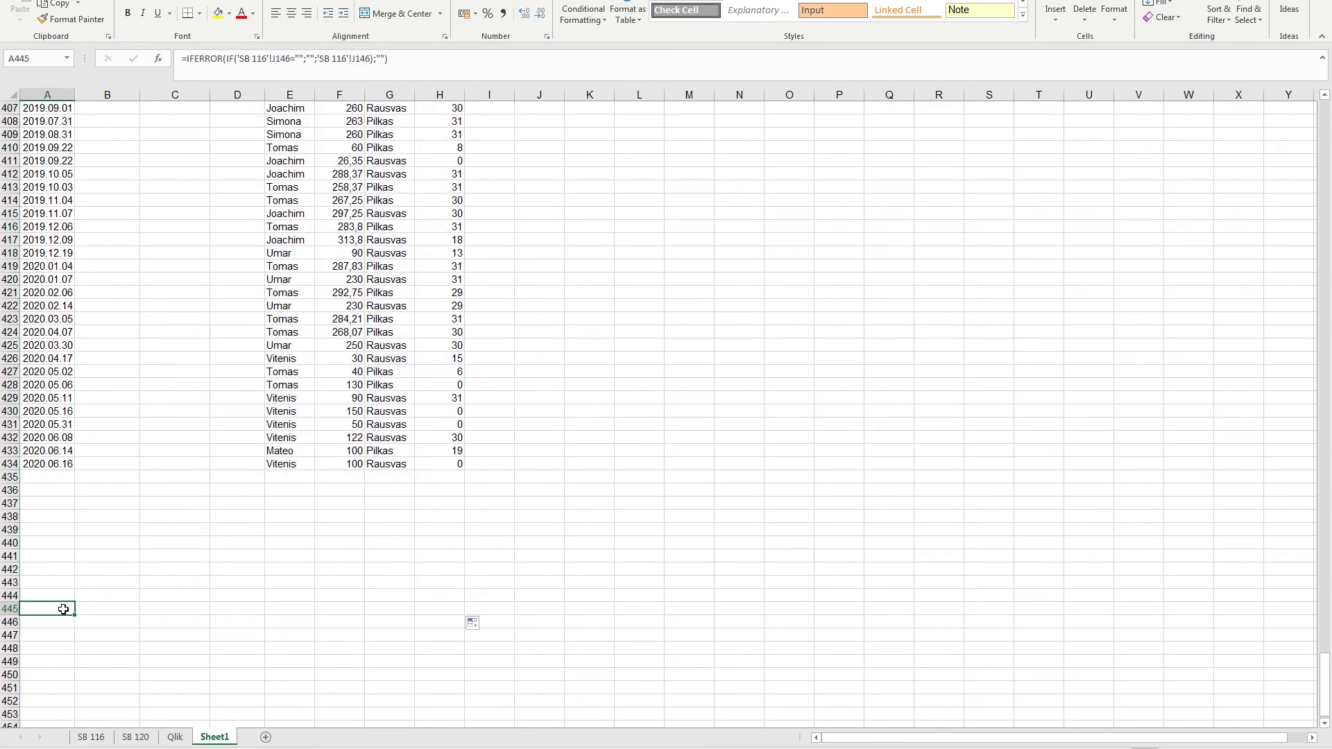
Check the empty rows below, then copy the SB116 place label from D300.
{"action": "key", "text": "Down"}
{"action": "key", "text": "Down"}
{"action": "key", "text": "Down"}
{"action": "key", "text": "Down"}
{"action": "key", "text": "Down"}
{"action": "key", "text": "Down"}
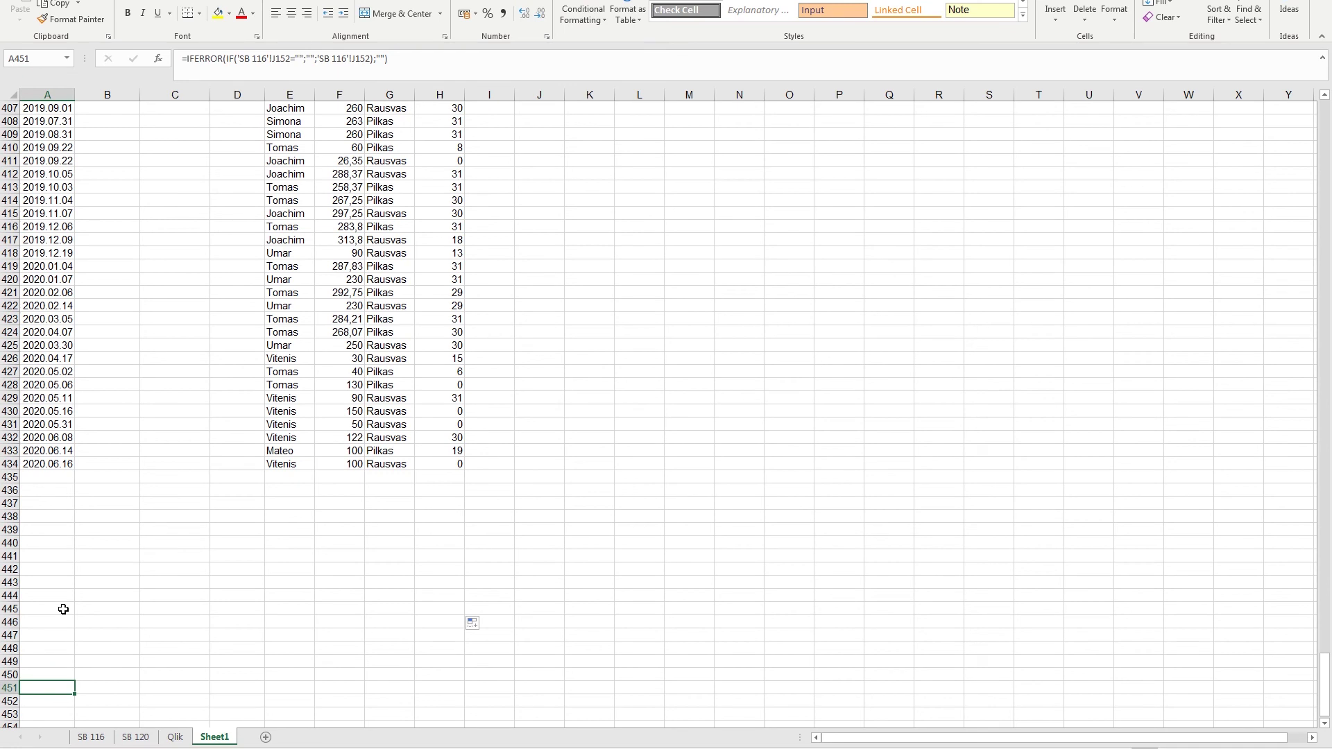
{"action": "scroll", "coordinate": [195, 436], "scroll_direction": "down", "scroll_amount": 4}
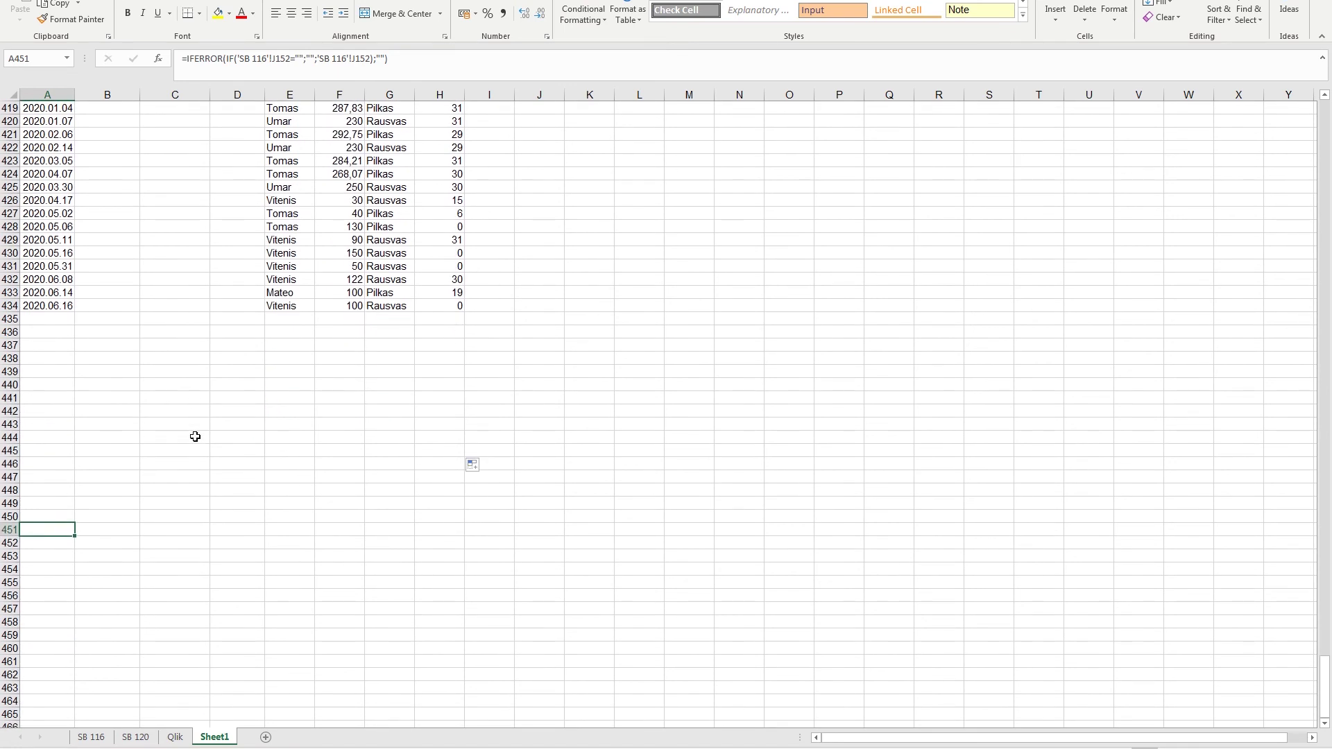
{"action": "scroll", "coordinate": [194, 437], "scroll_direction": "up", "scroll_amount": 11}
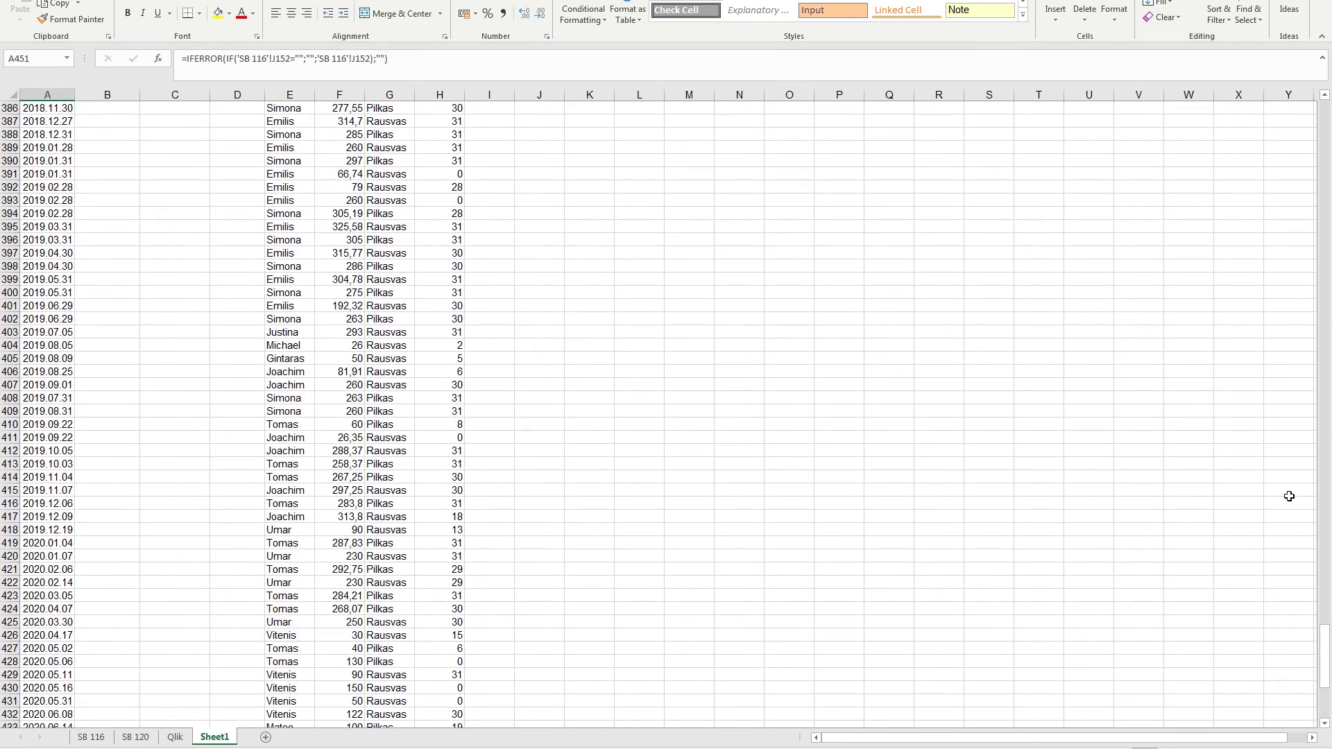
{"action": "left_click_drag", "start_coordinate": [1326, 656], "coordinate": [1325, 503]}
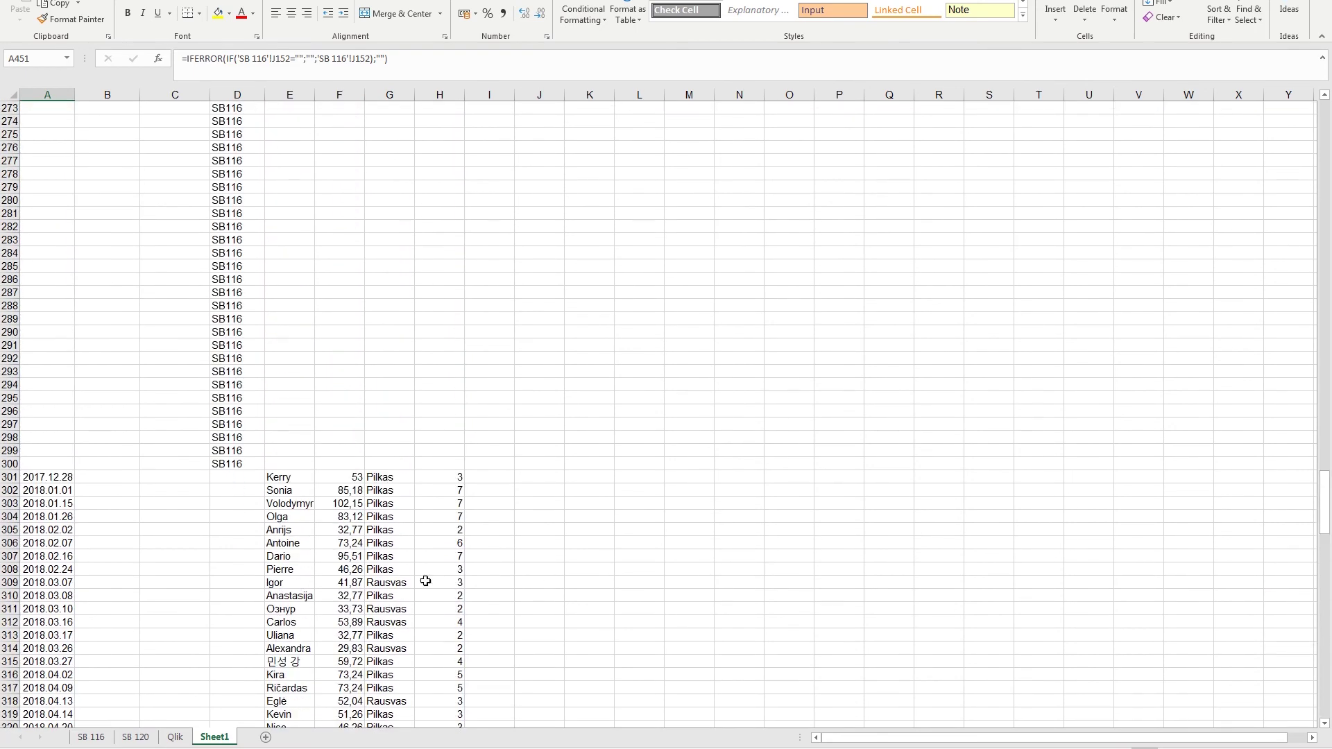
{"action": "left_click", "coordinate": [242, 466]}
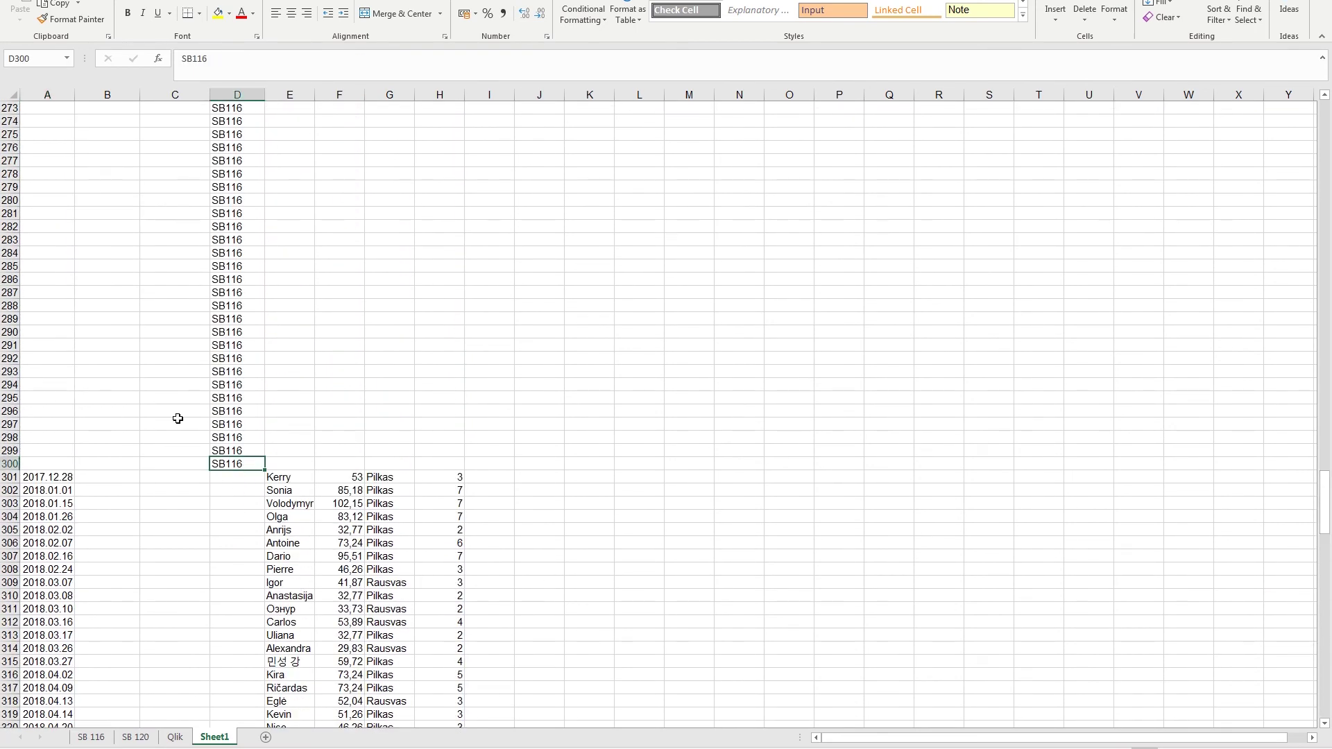
{"action": "key", "text": "ctrl+c"}
Paste SB116 into column D from row 301 down to row 460.
{"action": "left_click", "coordinate": [218, 481]}
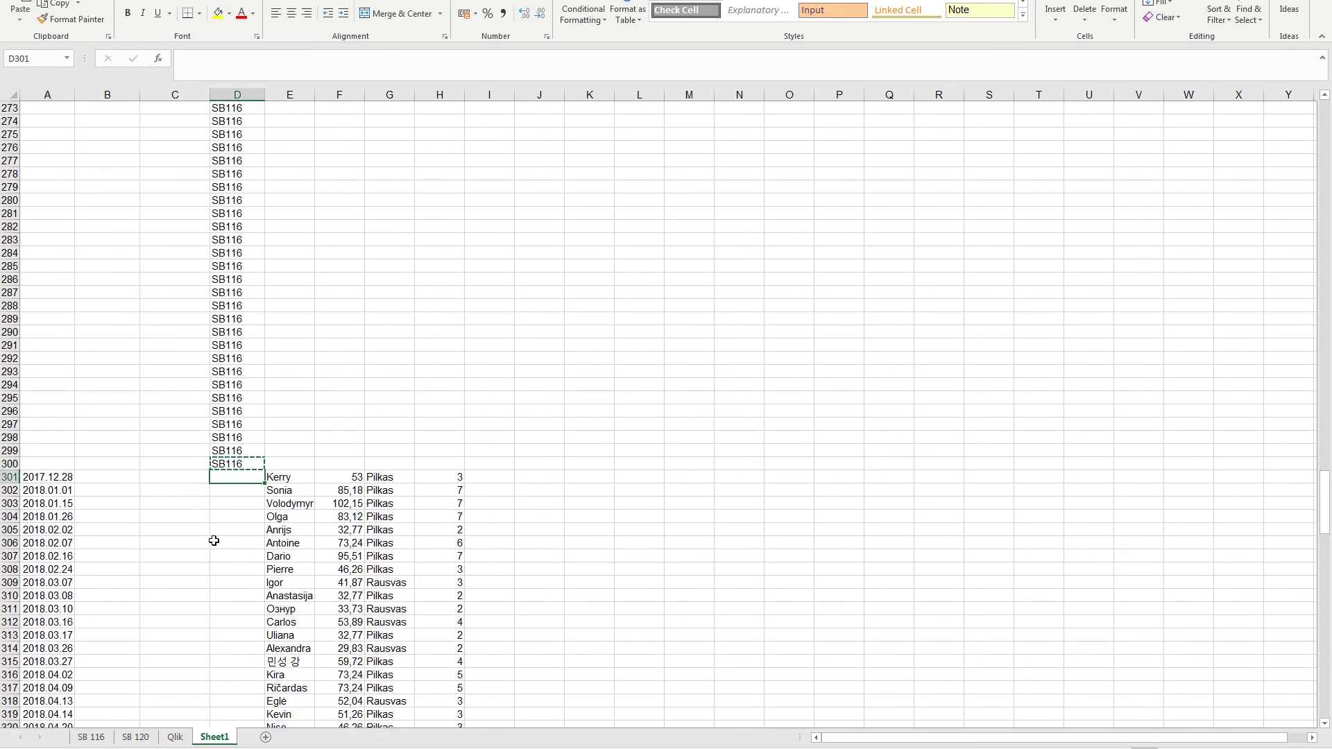
{"action": "scroll", "coordinate": [236, 481], "scroll_direction": "down", "scroll_amount": 20}
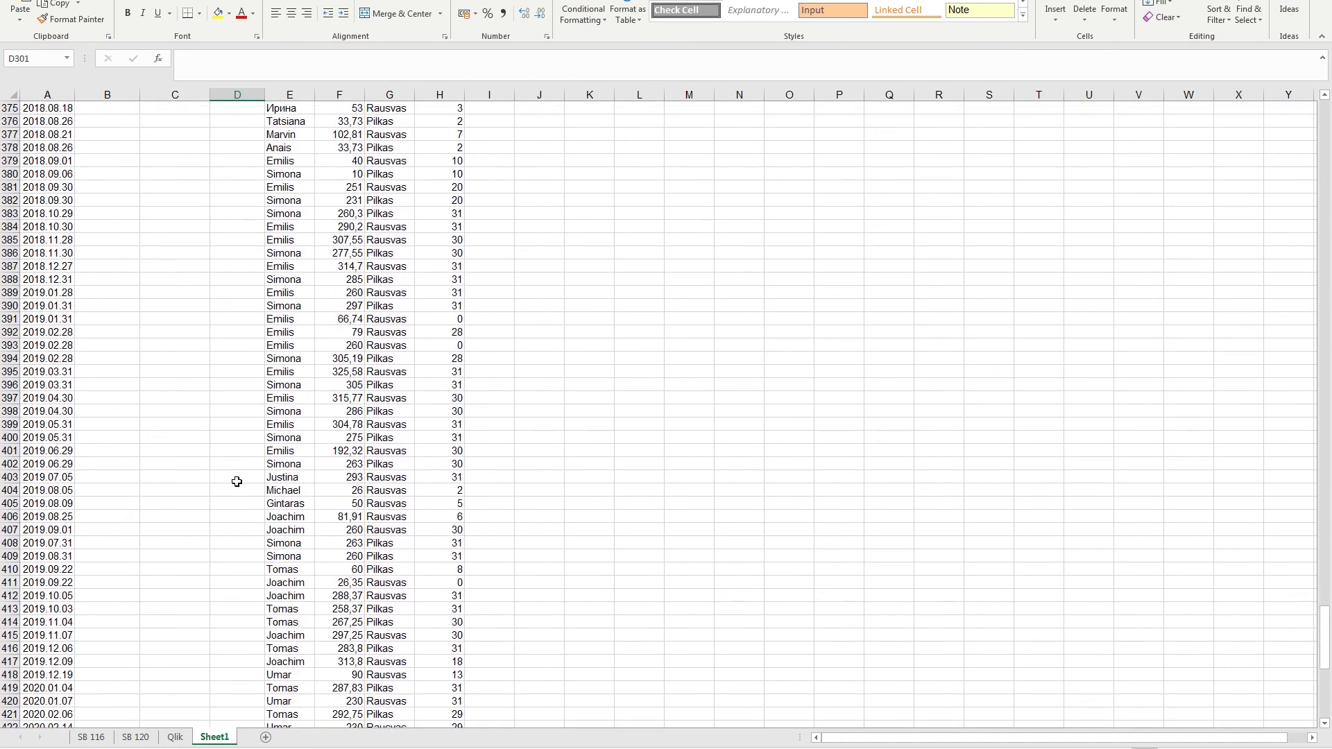
{"action": "scroll", "coordinate": [236, 482], "scroll_direction": "down", "scroll_amount": 15}
{"action": "scroll", "coordinate": [237, 481], "scroll_direction": "down", "scroll_amount": 2}
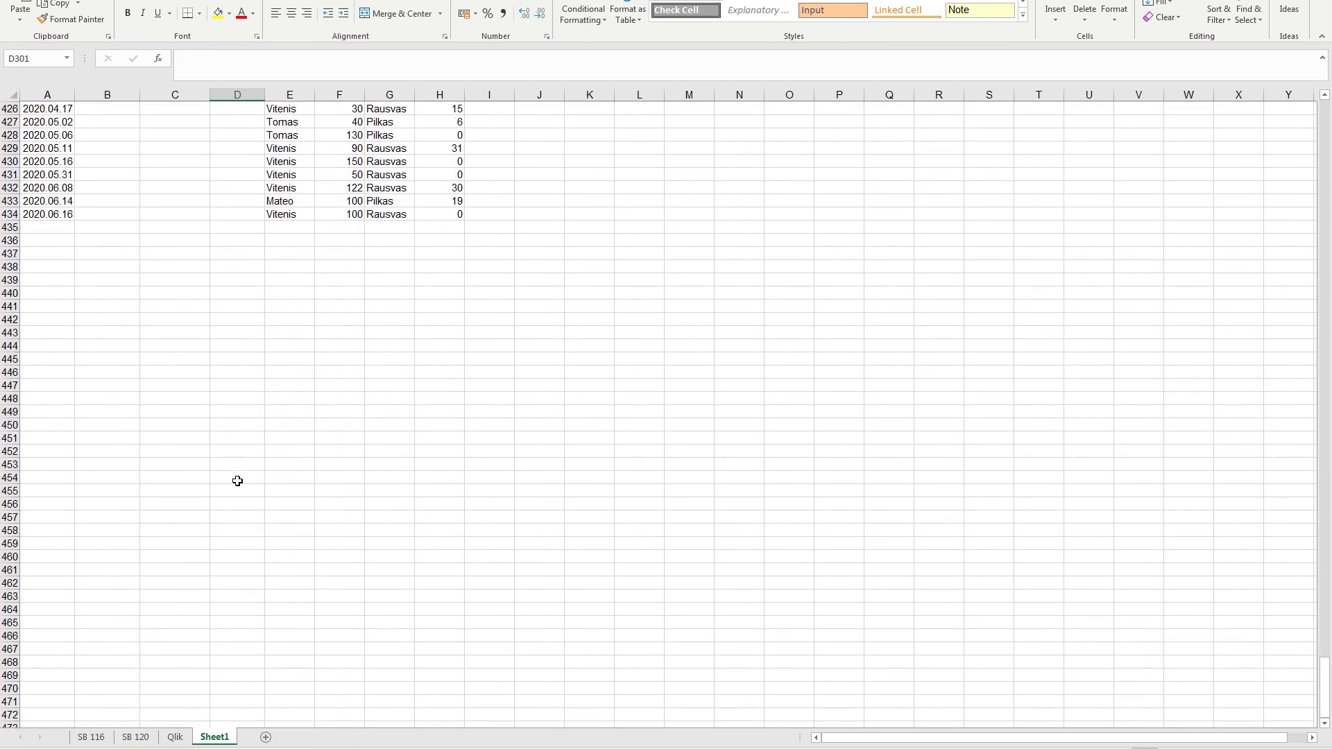
{"action": "left_click", "coordinate": [236, 543], "text": "shift"}
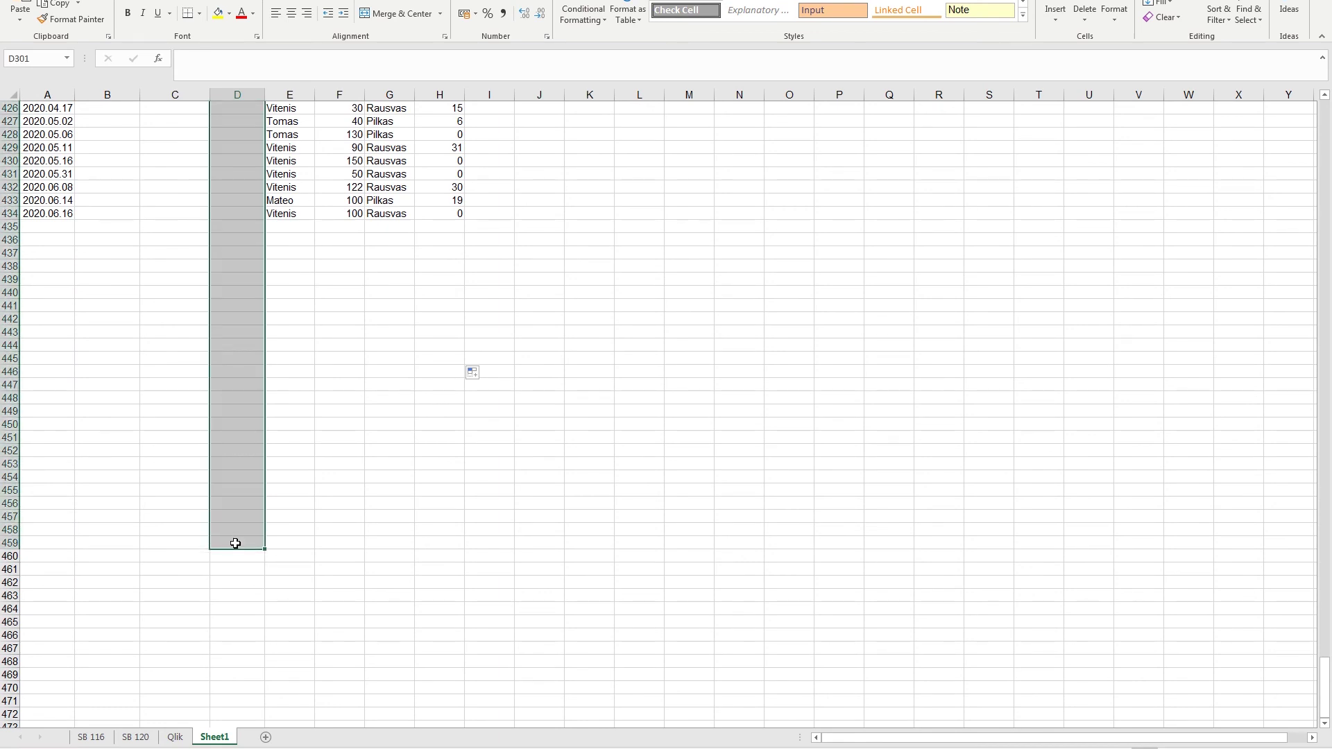
{"action": "key", "text": "shift+Down"}
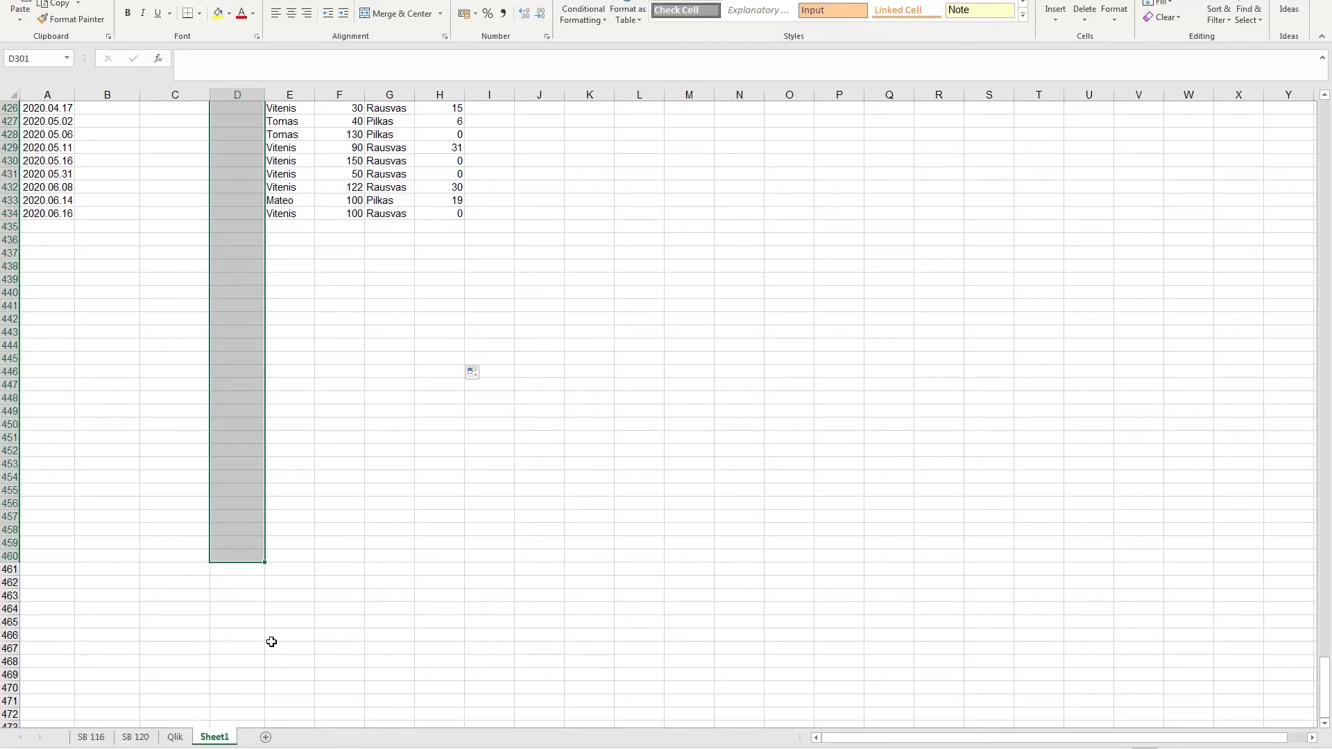
{"action": "key", "text": "ctrl+v"}
{"action": "left_click_drag", "start_coordinate": [1325, 687], "coordinate": [1326, 622]}
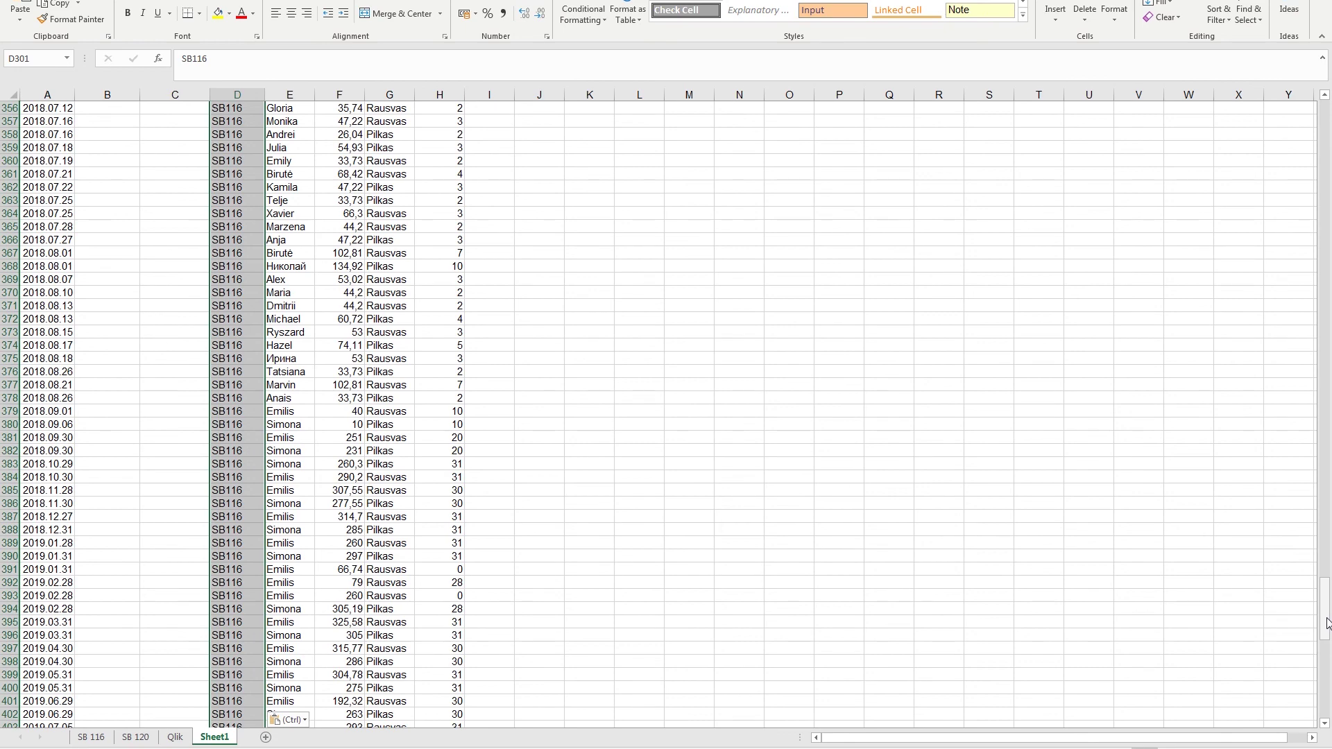
{"action": "left_click_drag", "start_coordinate": [1327, 622], "coordinate": [1327, 719]}
{"action": "scroll", "coordinate": [127, 476], "scroll_direction": "down", "scroll_amount": 4}
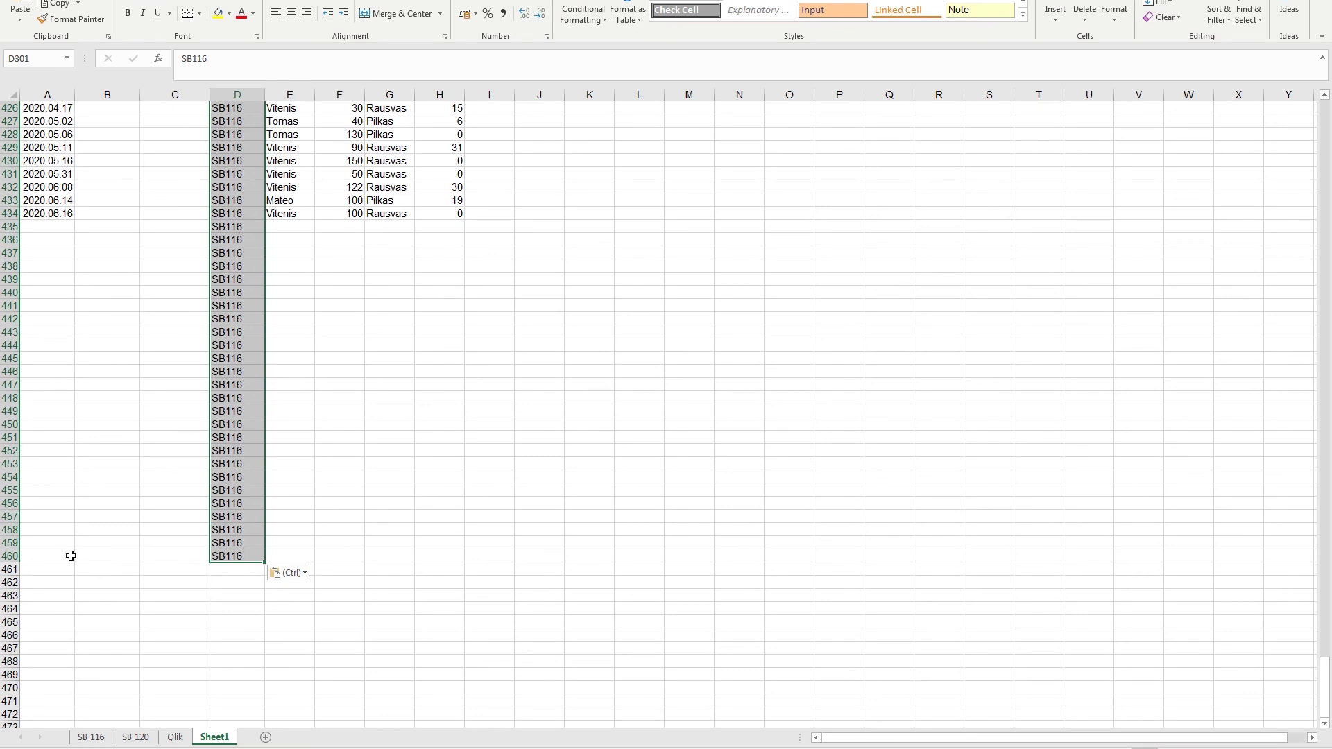
{"action": "left_click", "coordinate": [70, 556]}
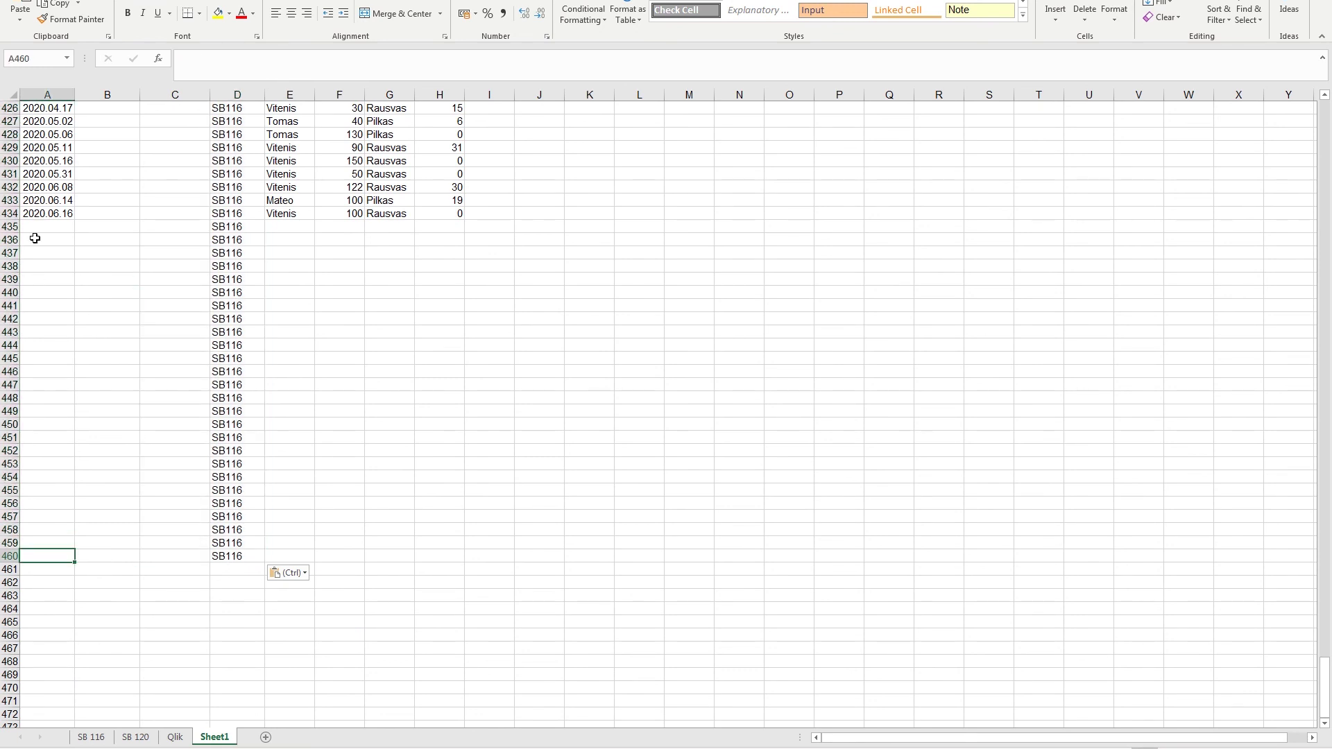
{"action": "left_click", "coordinate": [55, 211]}
Extend the dates from A434 down to row 460 and select the row-434 name, amount, room and days cells.
{"action": "left_click_drag", "start_coordinate": [77, 219], "coordinate": [56, 571]}
{"action": "left_click_drag", "start_coordinate": [303, 215], "coordinate": [446, 565]}
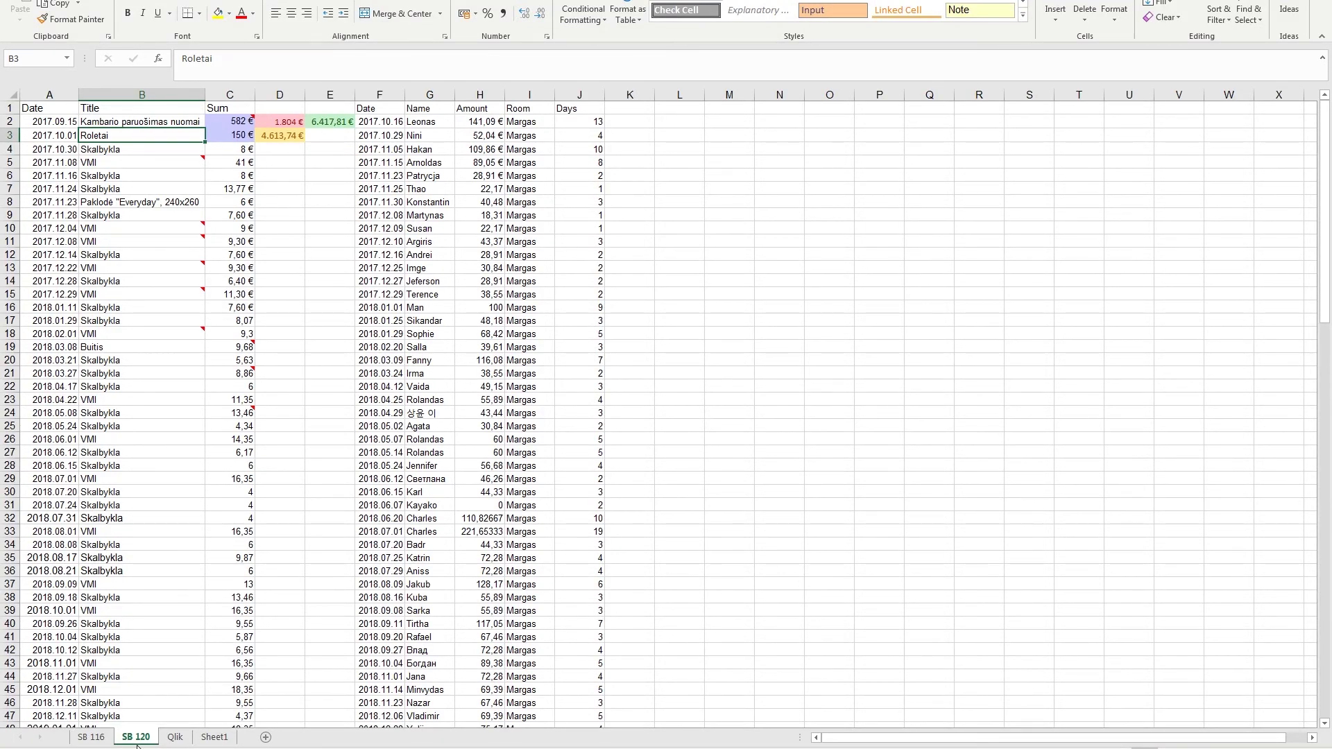
On the Qlik sheet, check D515's place value and F544's name formula where SB120 records start.
{"action": "left_click", "coordinate": [175, 738]}
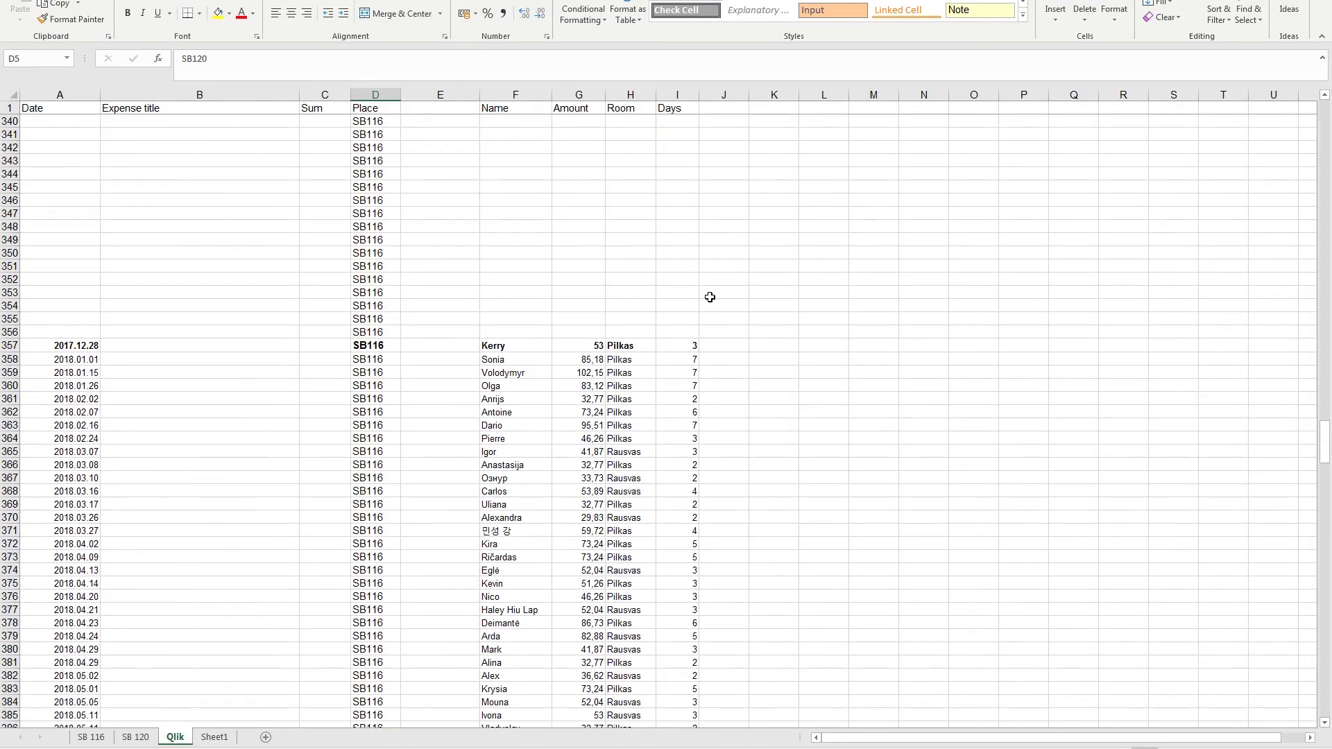
{"action": "left_click", "coordinate": [146, 358]}
{"action": "left_click_drag", "start_coordinate": [1324, 466], "coordinate": [1326, 596]}
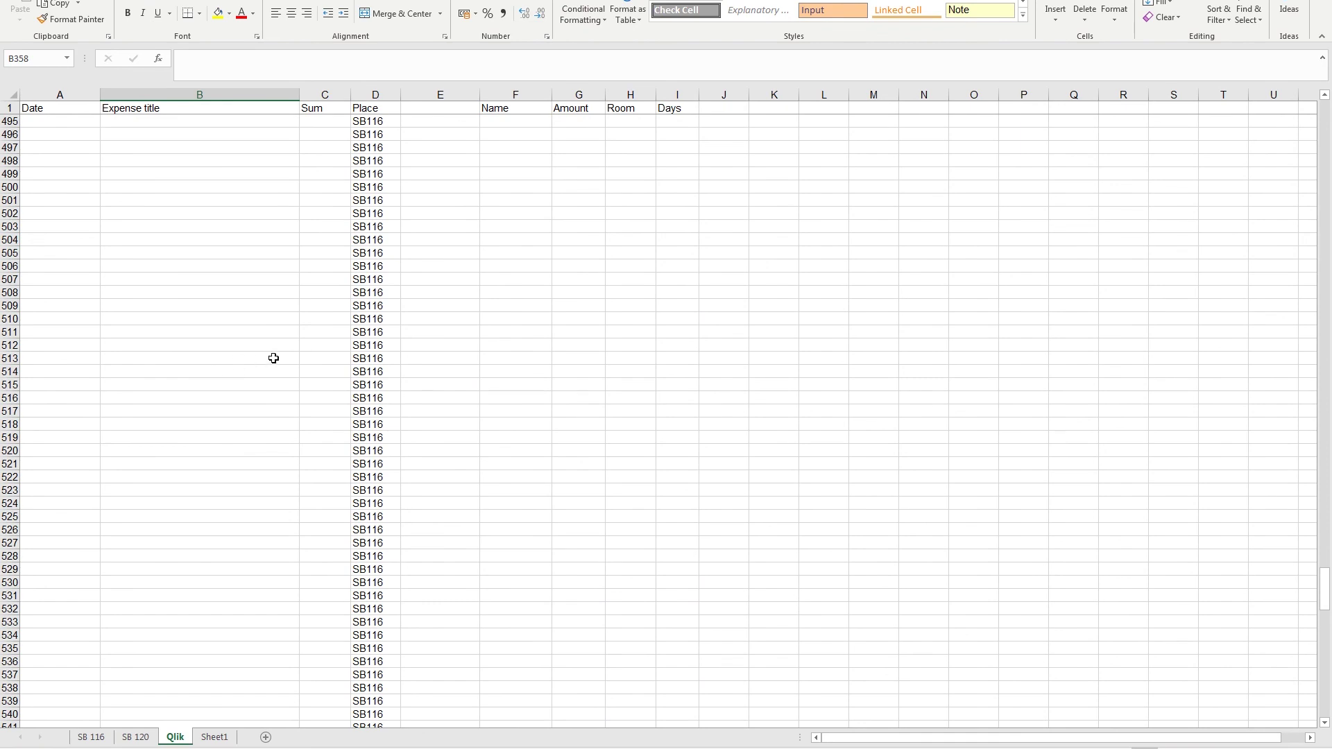
{"action": "left_click", "coordinate": [387, 383]}
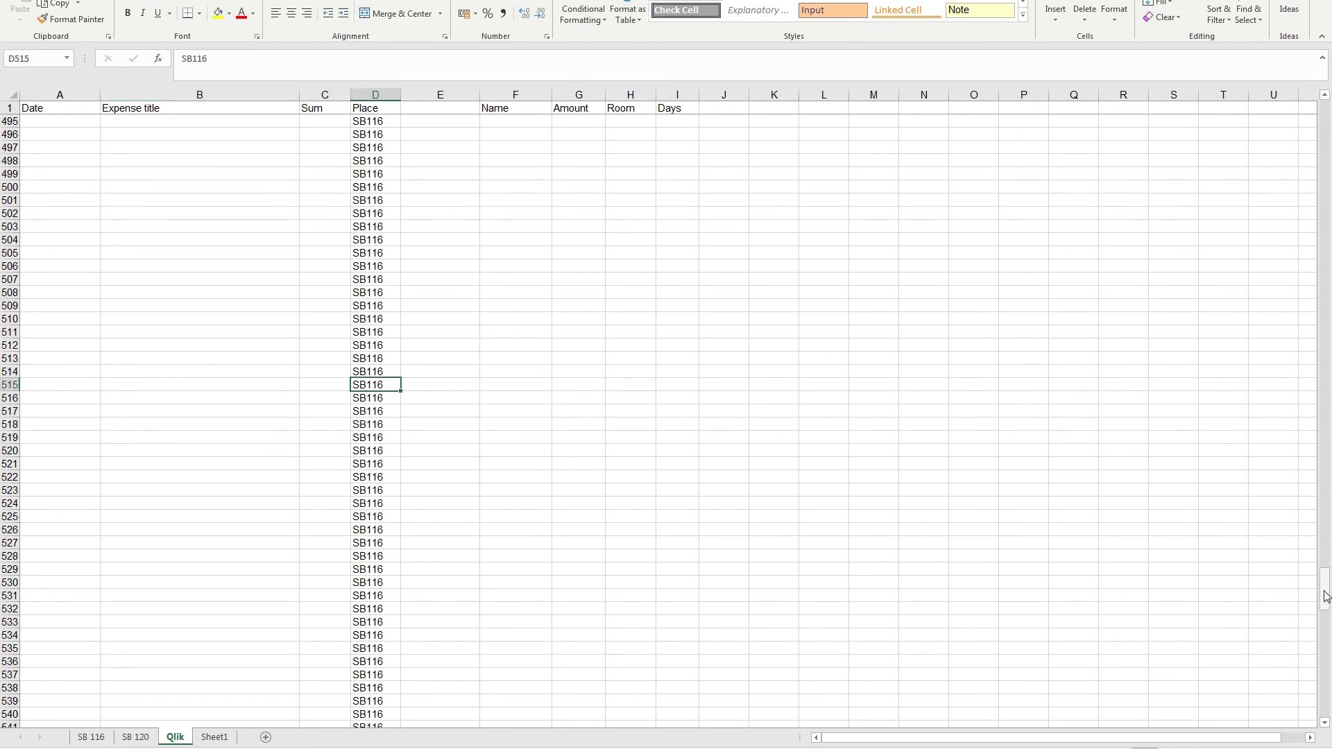
{"action": "left_click_drag", "start_coordinate": [1326, 597], "coordinate": [1326, 628]}
{"action": "left_click", "coordinate": [517, 307]}
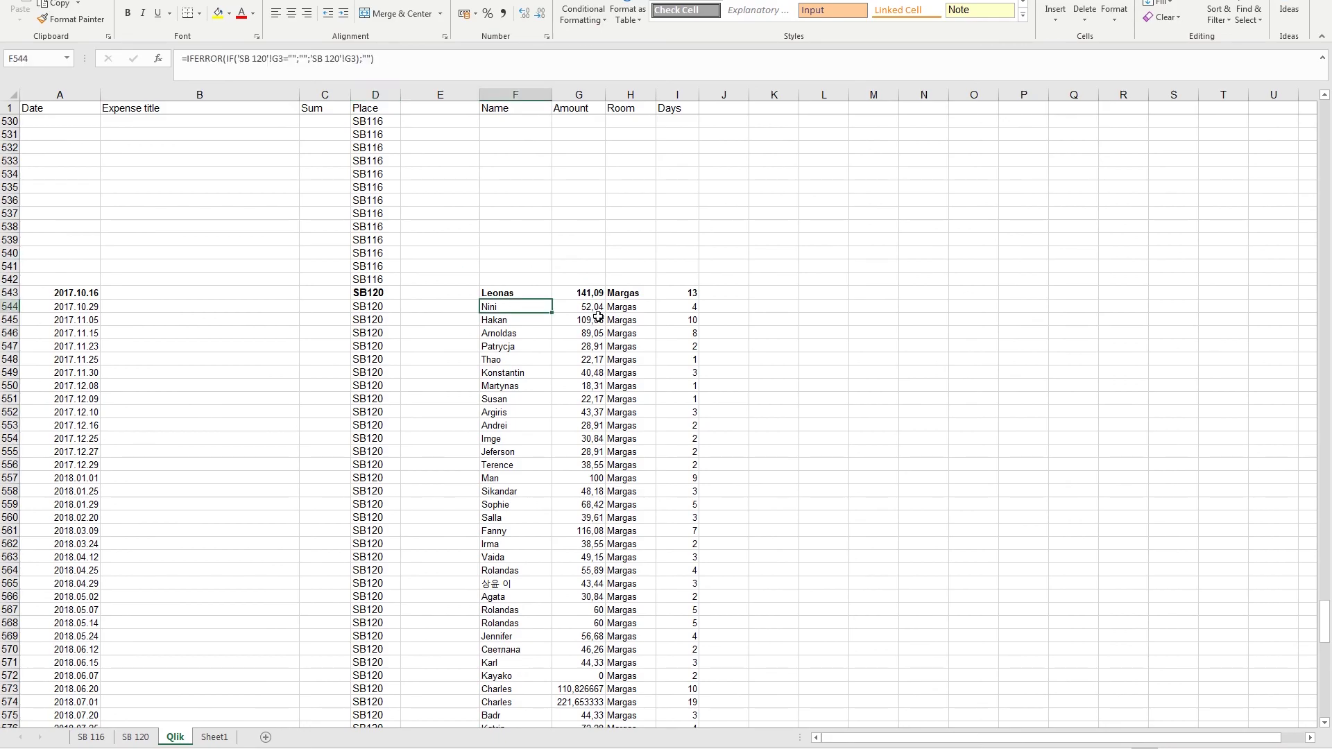